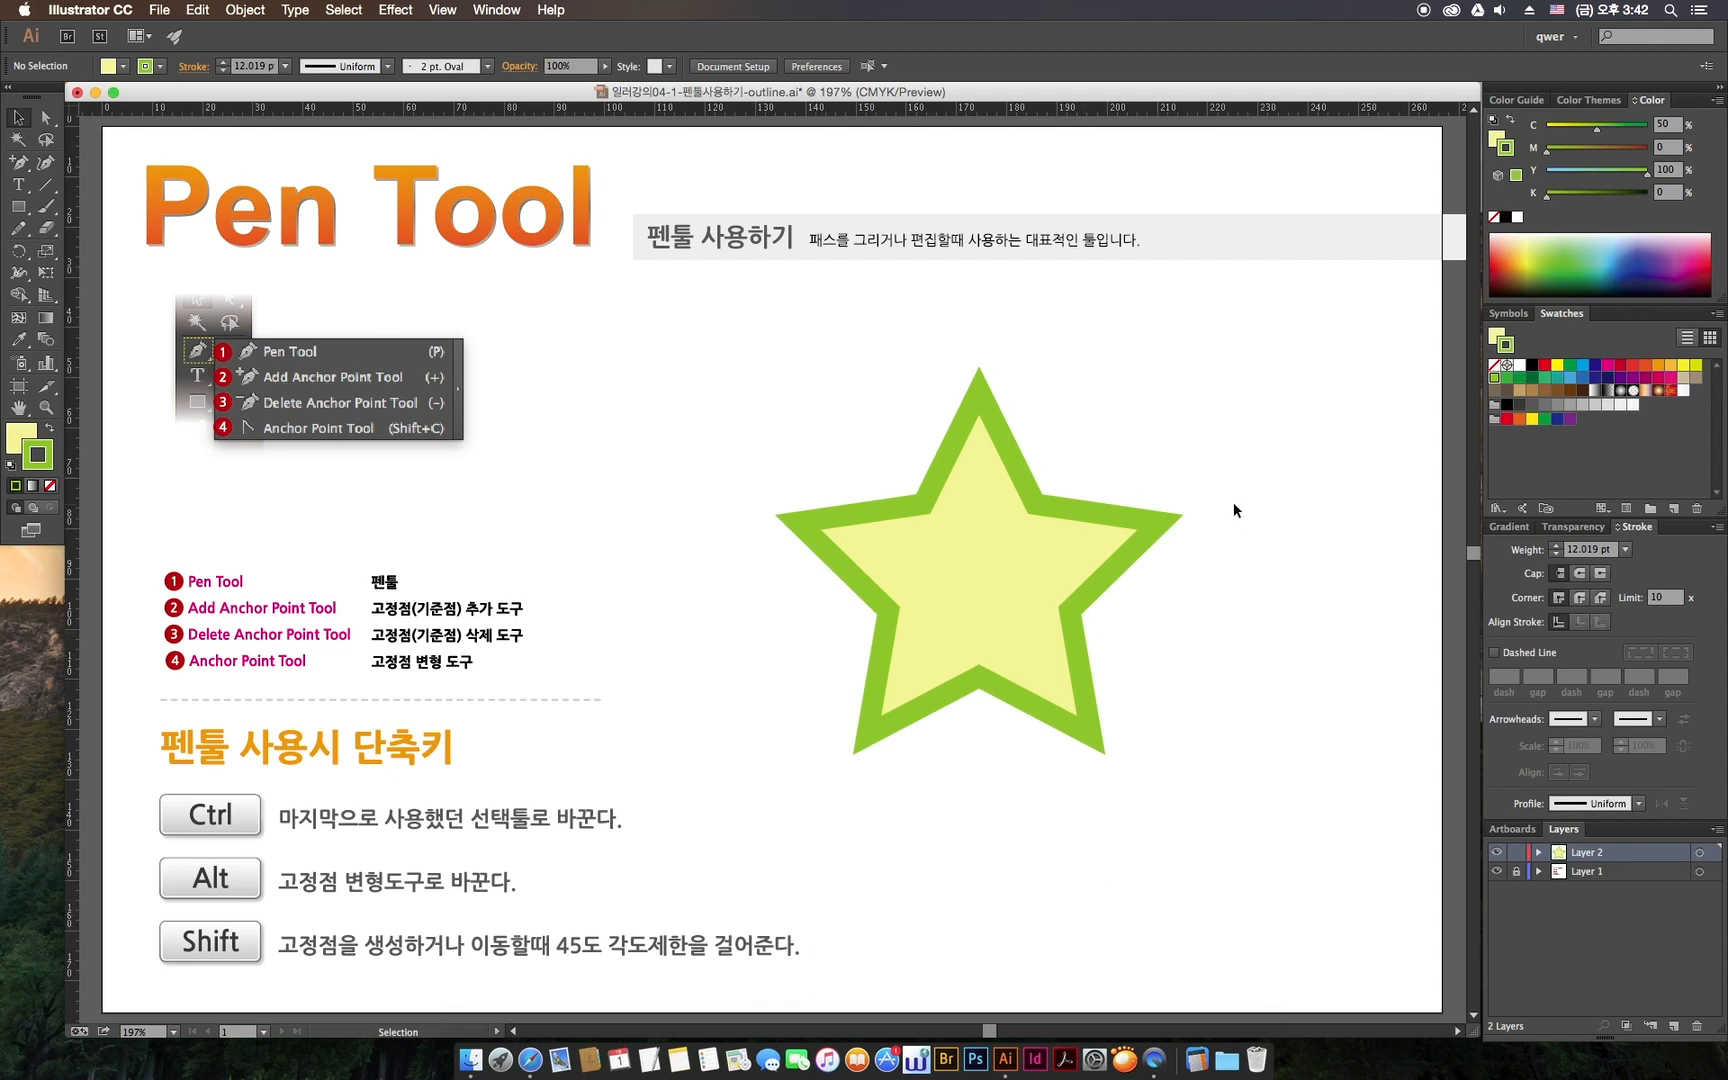
- Draw a small star with the Star tool beside the existing green-outlined star and delete it
{"action": "left_click_drag", "start_coordinate": [856, 463], "coordinate": [944, 578]}
{"action": "left_click", "coordinate": [967, 889]}
{"action": "left_click_drag", "start_coordinate": [18, 206], "coordinate": [85, 302]}
{"action": "left_click_drag", "start_coordinate": [679, 468], "coordinate": [808, 603]}
{"action": "key", "text": "Delete"}
- Set the fill to None and draw a closed ten-point star outline with the Pen tool, overlapping the upper-left part of the existing star
{"action": "left_click_drag", "start_coordinate": [18, 163], "coordinate": [67, 172]}
{"action": "left_click", "coordinate": [19, 445]}
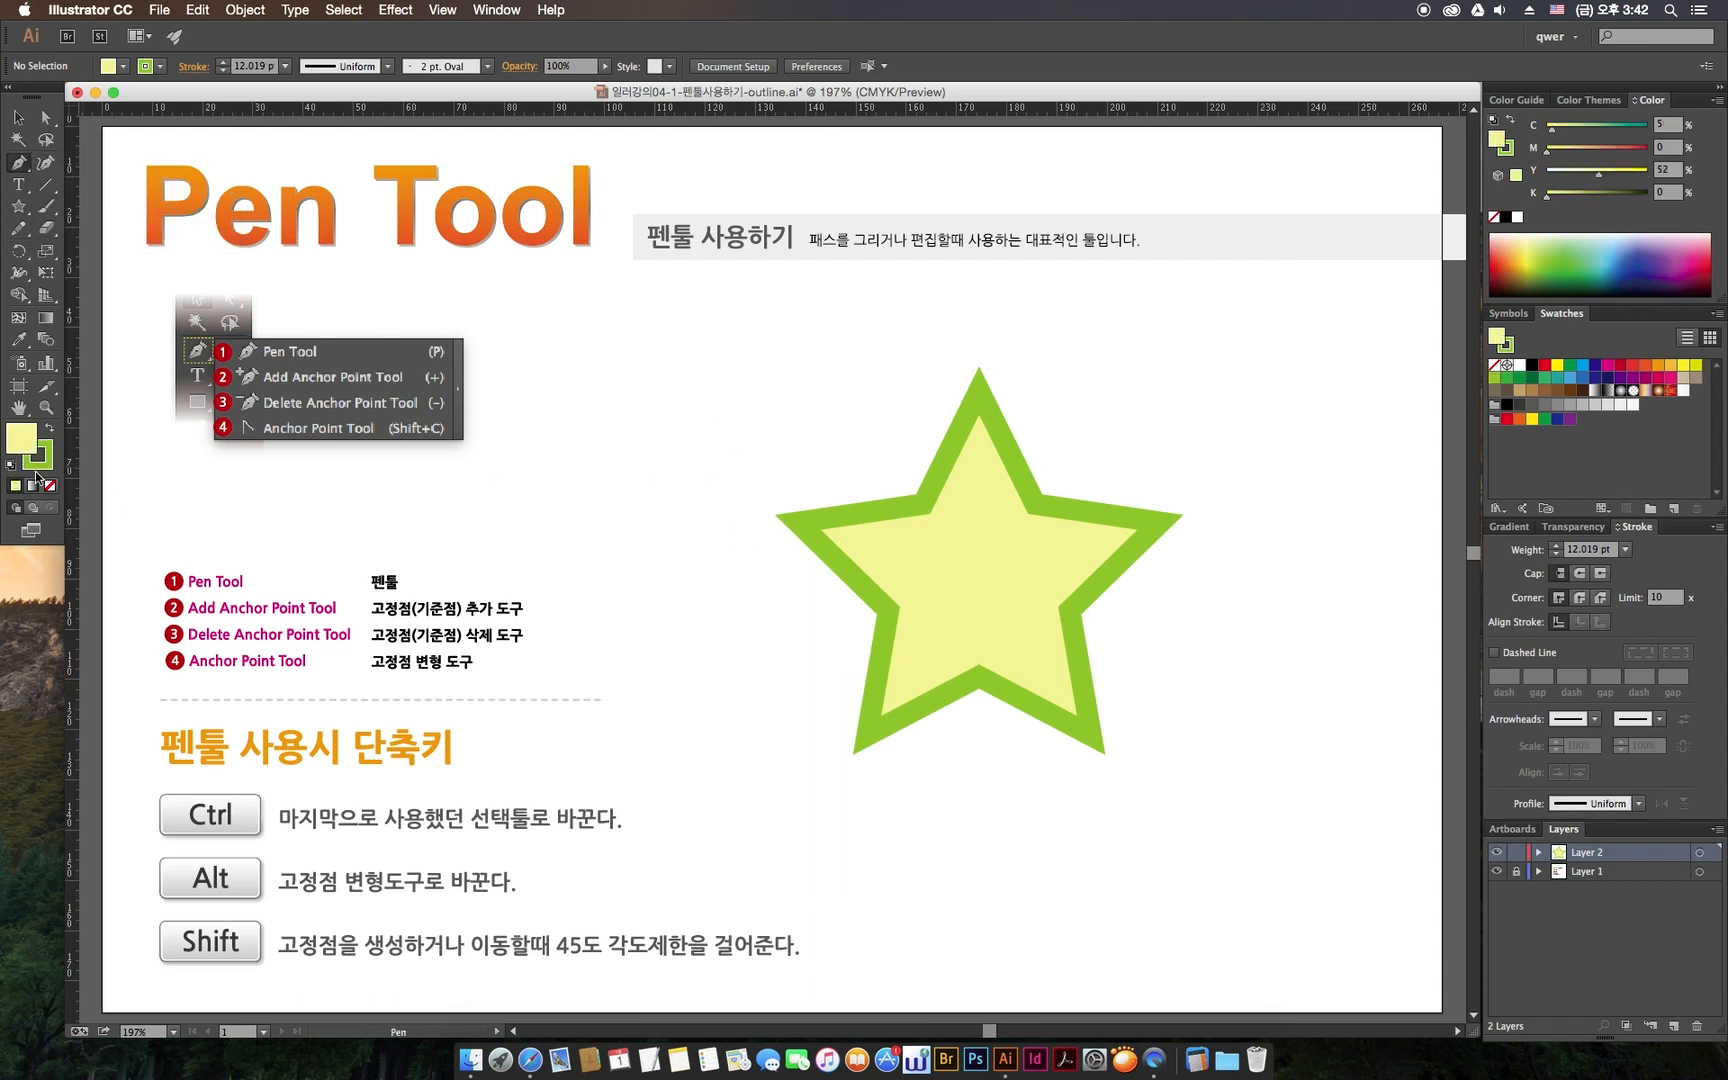
{"action": "left_click", "coordinate": [49, 485]}
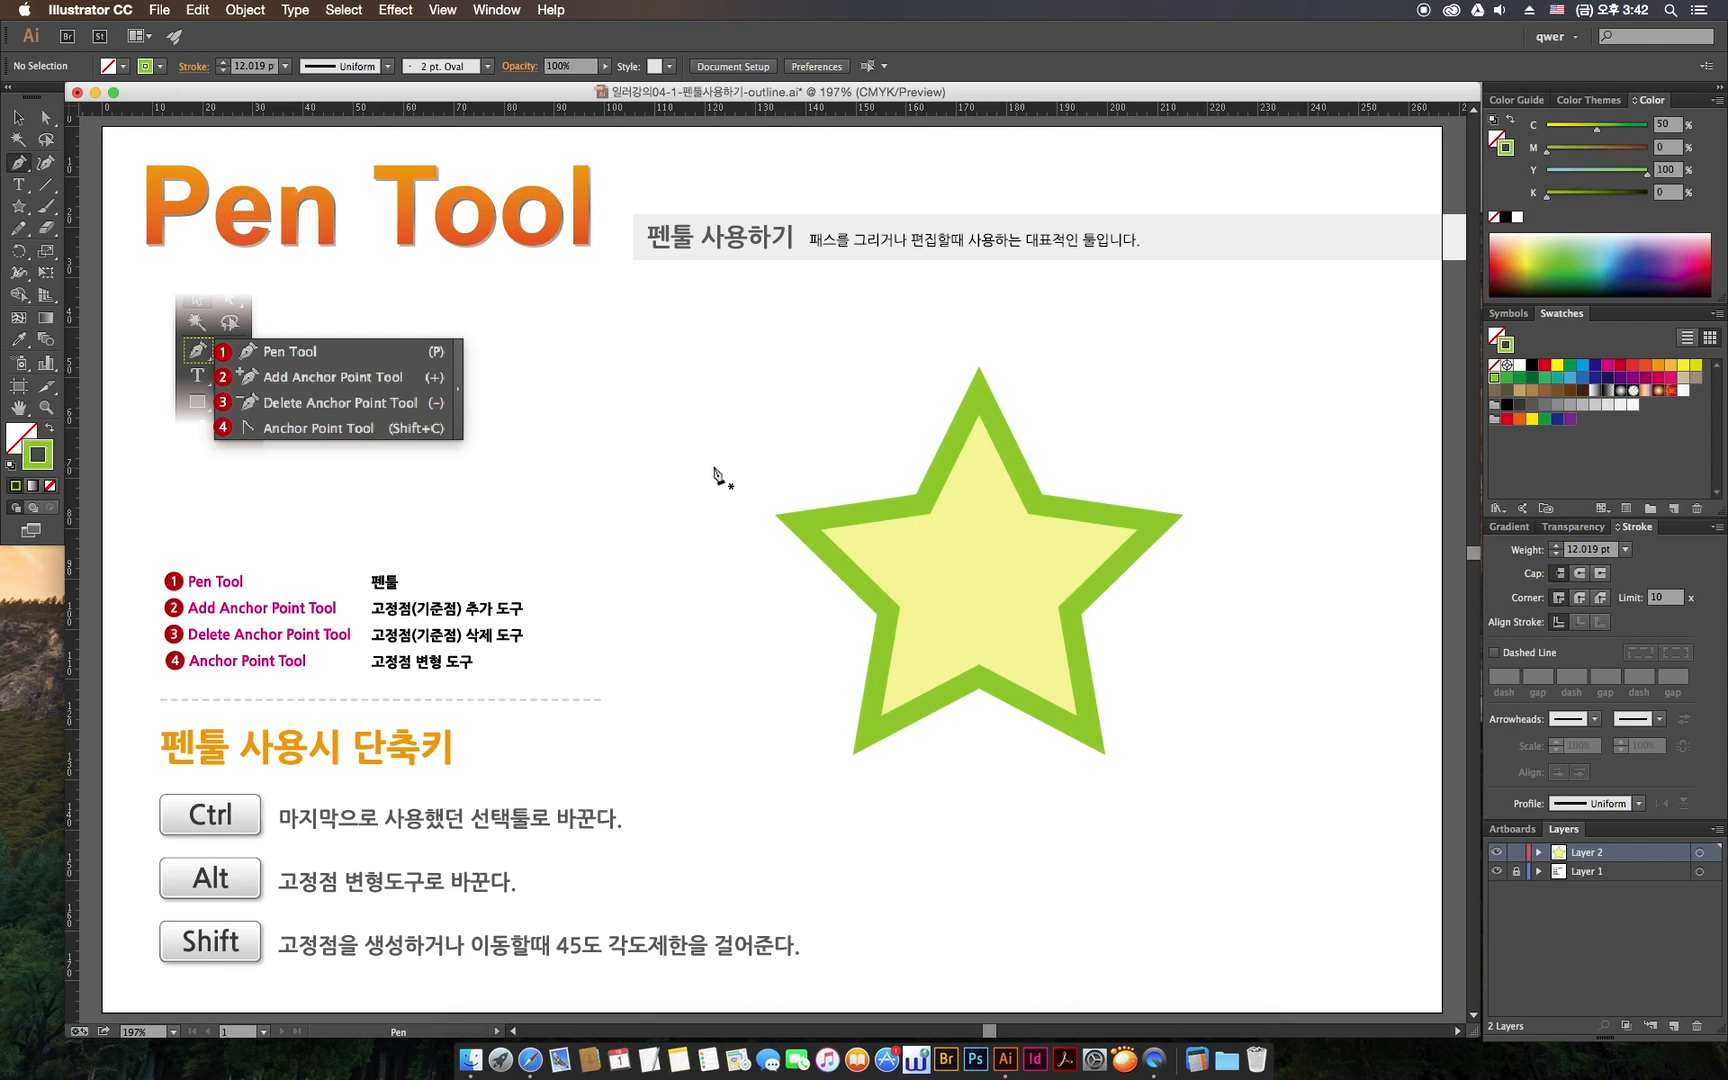
{"action": "left_click", "coordinate": [838, 447]}
{"action": "left_click", "coordinate": [862, 341]}
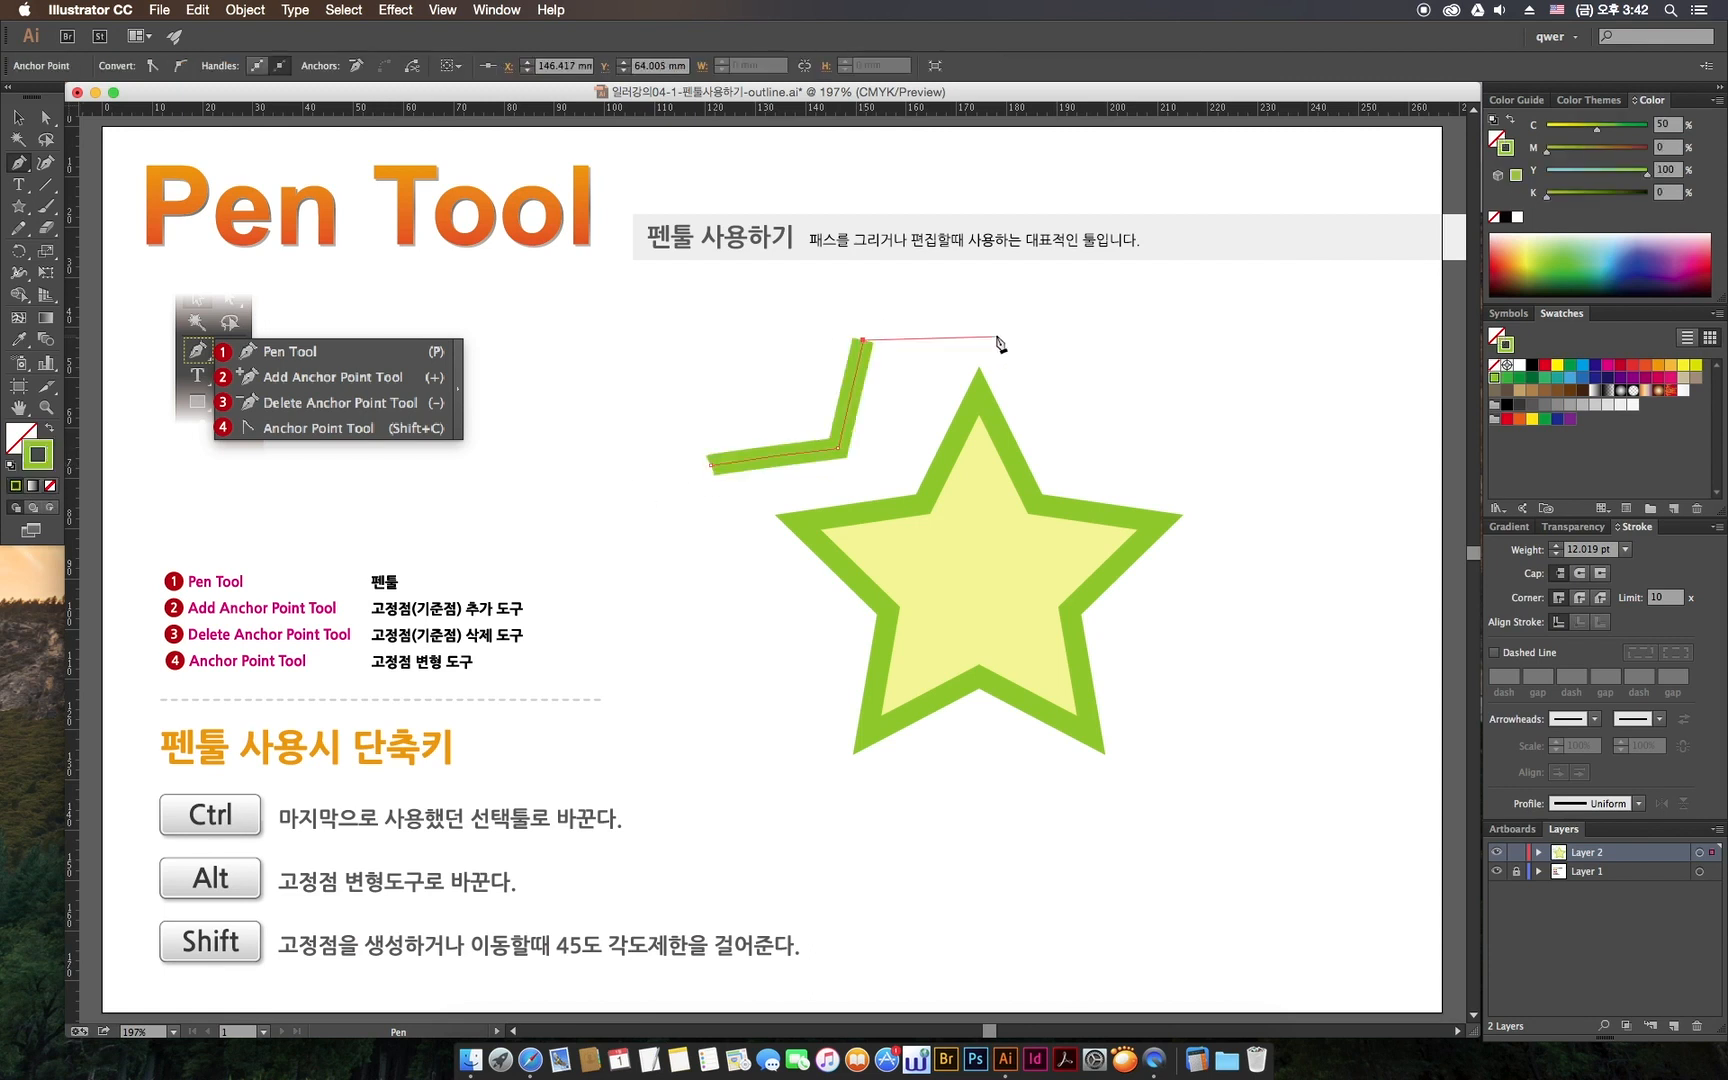
{"action": "left_click", "coordinate": [912, 416]}
{"action": "left_click", "coordinate": [1044, 446]}
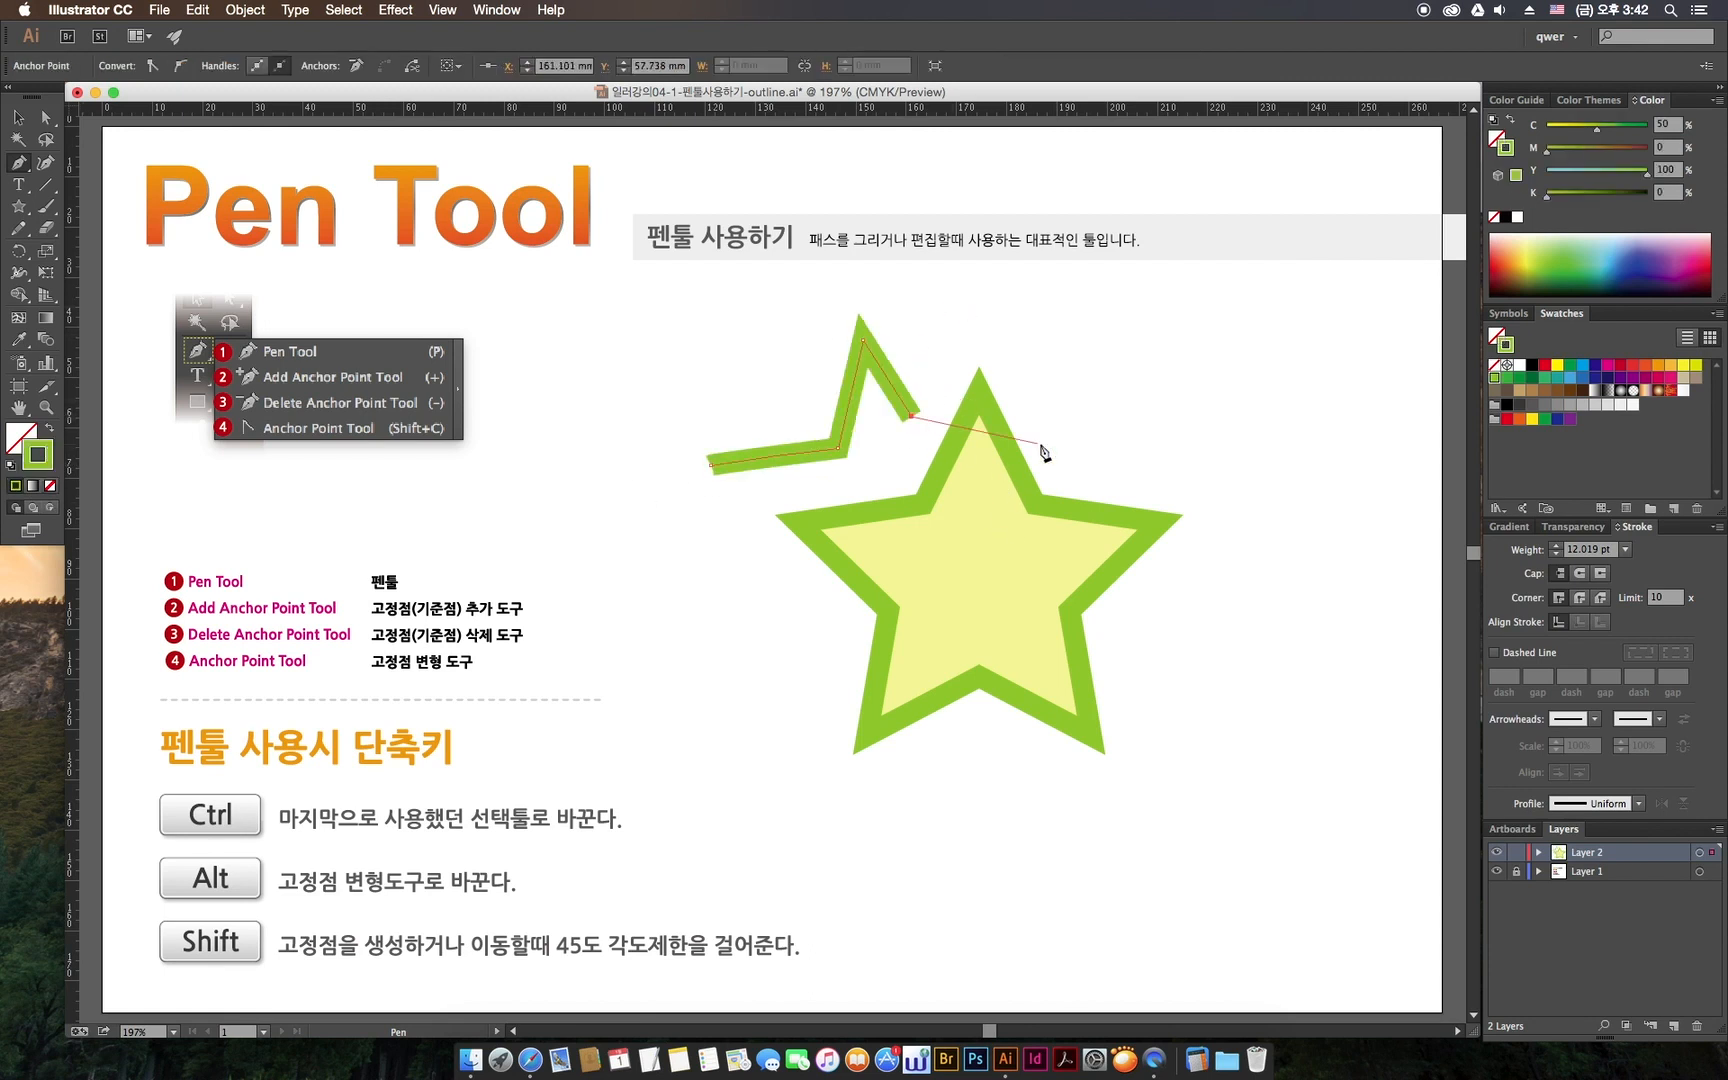
{"action": "left_click", "coordinate": [997, 573]}
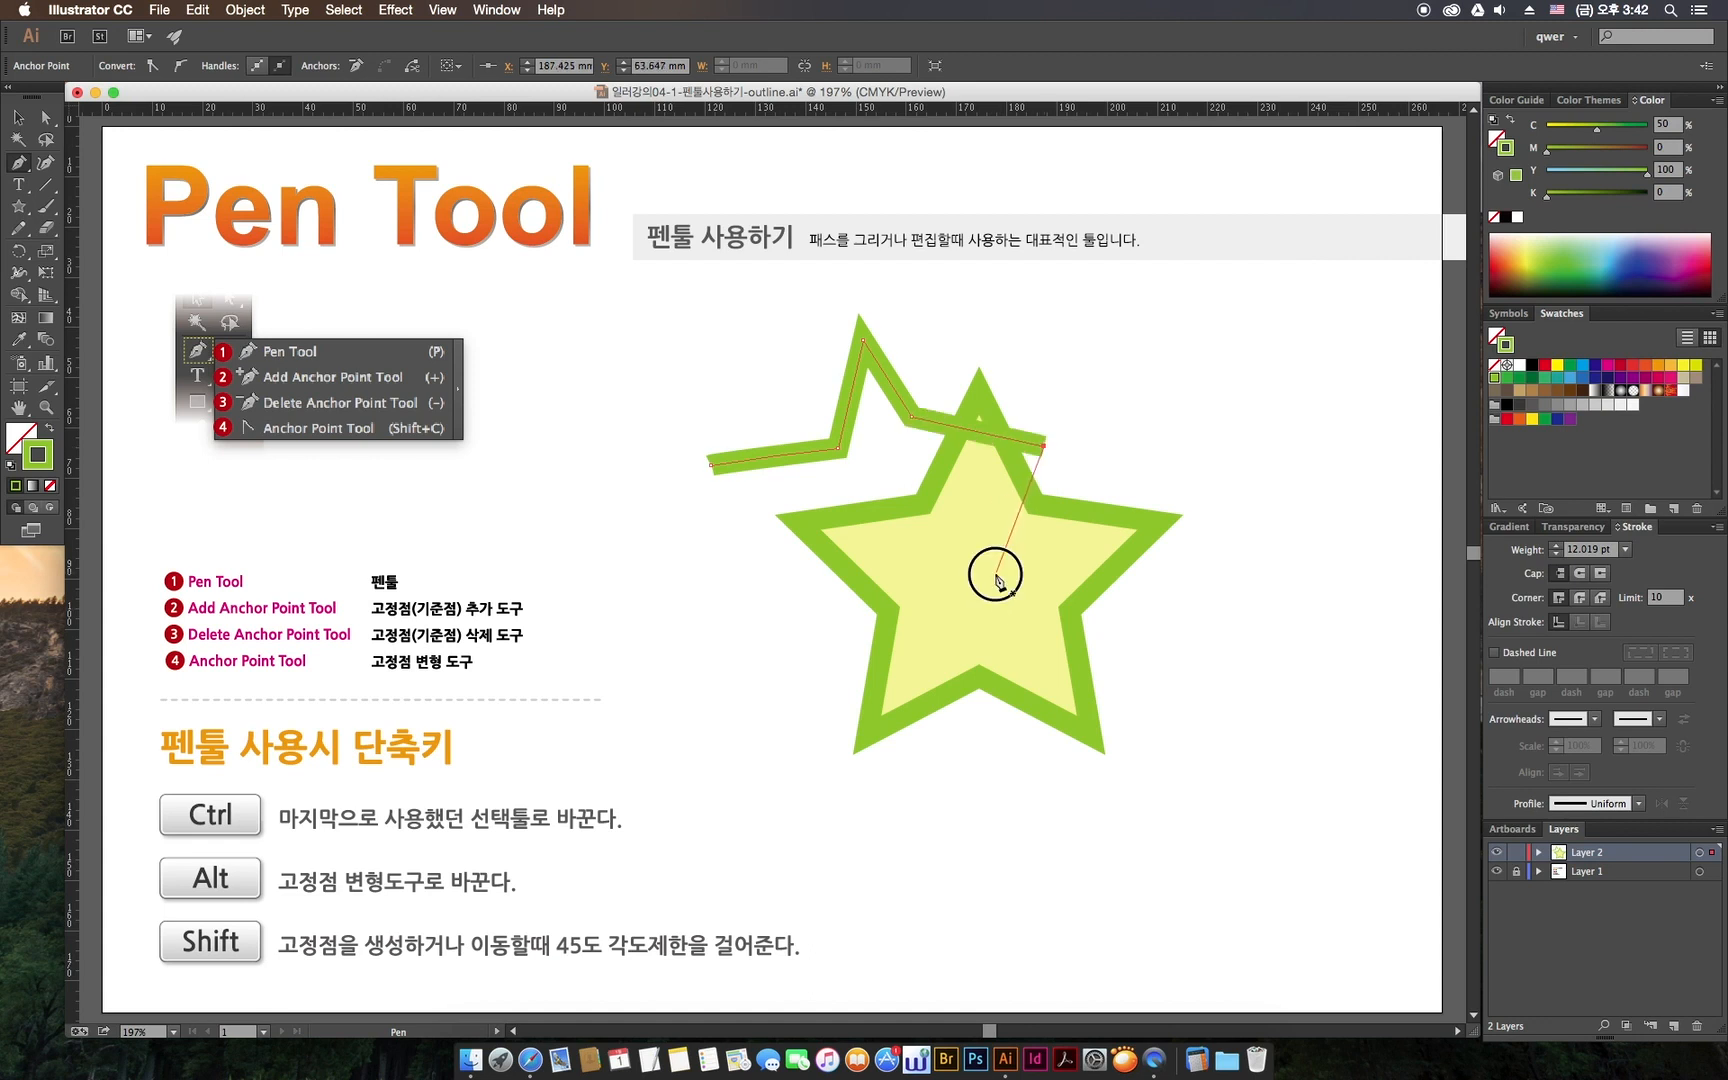
{"action": "left_click", "coordinate": [1063, 647]}
{"action": "left_click", "coordinate": [917, 612]}
{"action": "left_click", "coordinate": [772, 706]}
{"action": "left_click", "coordinate": [782, 560]}
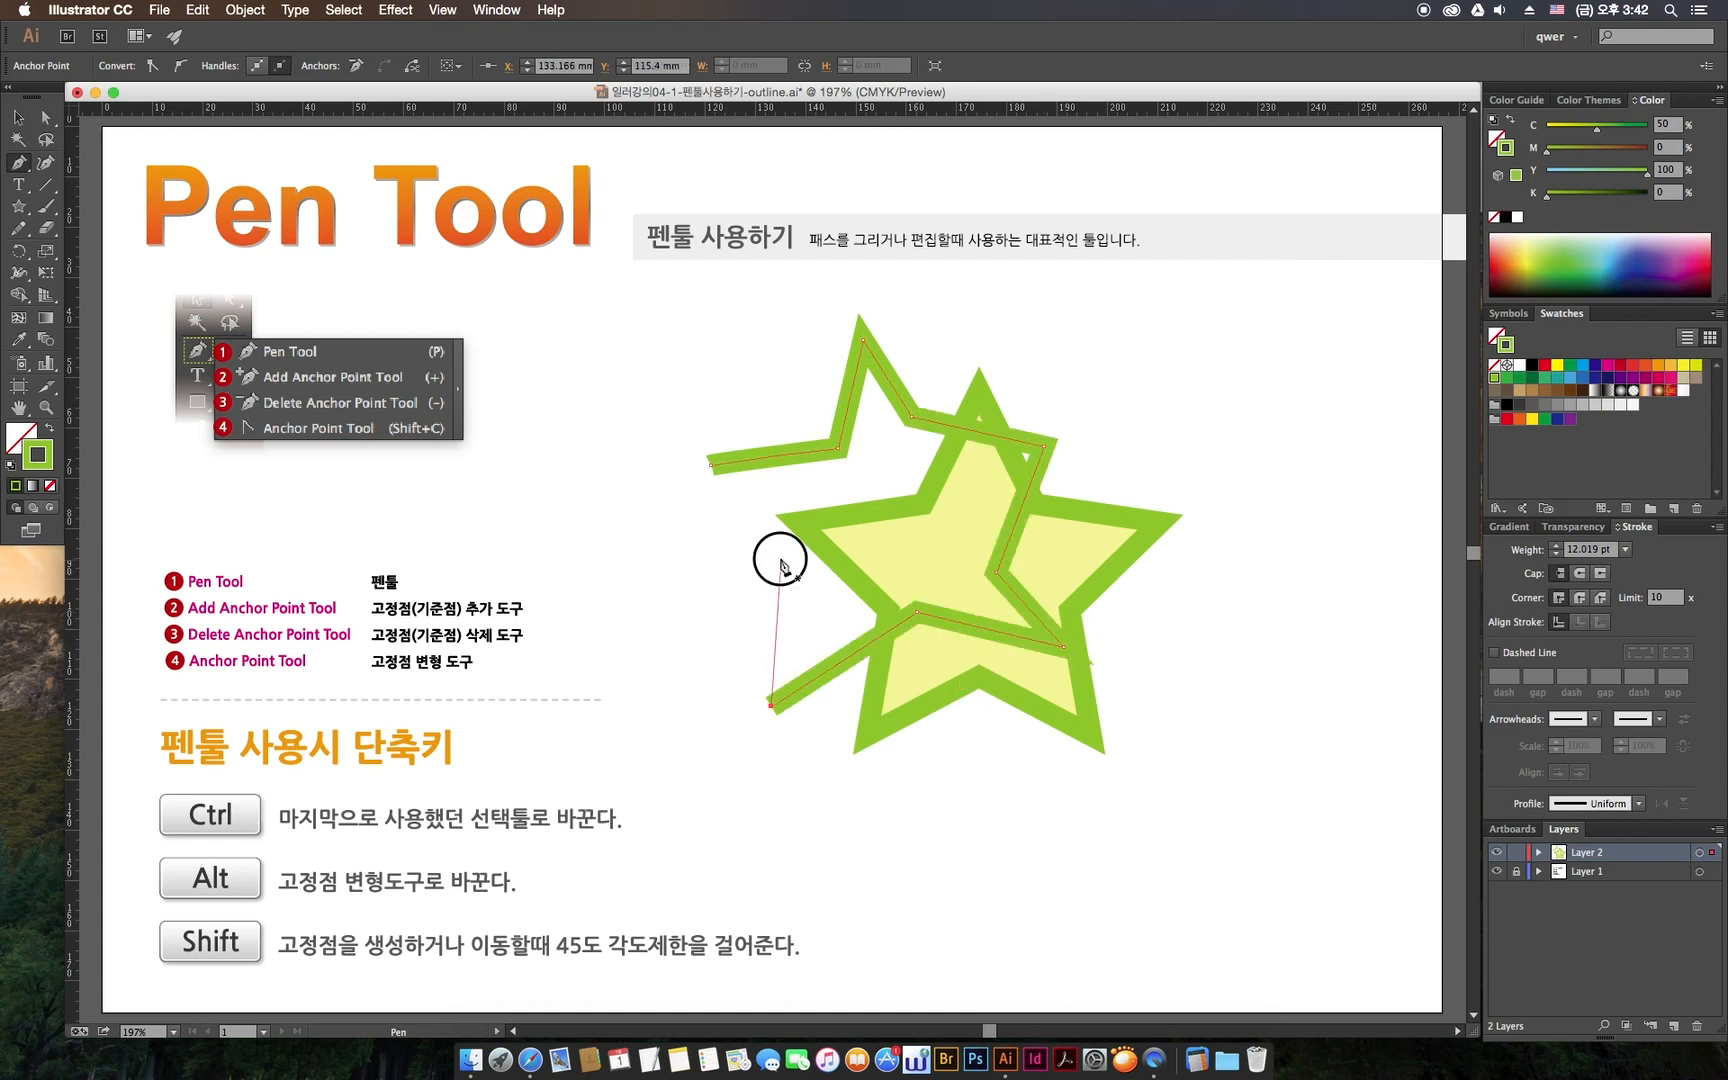
{"action": "left_click", "coordinate": [711, 465]}
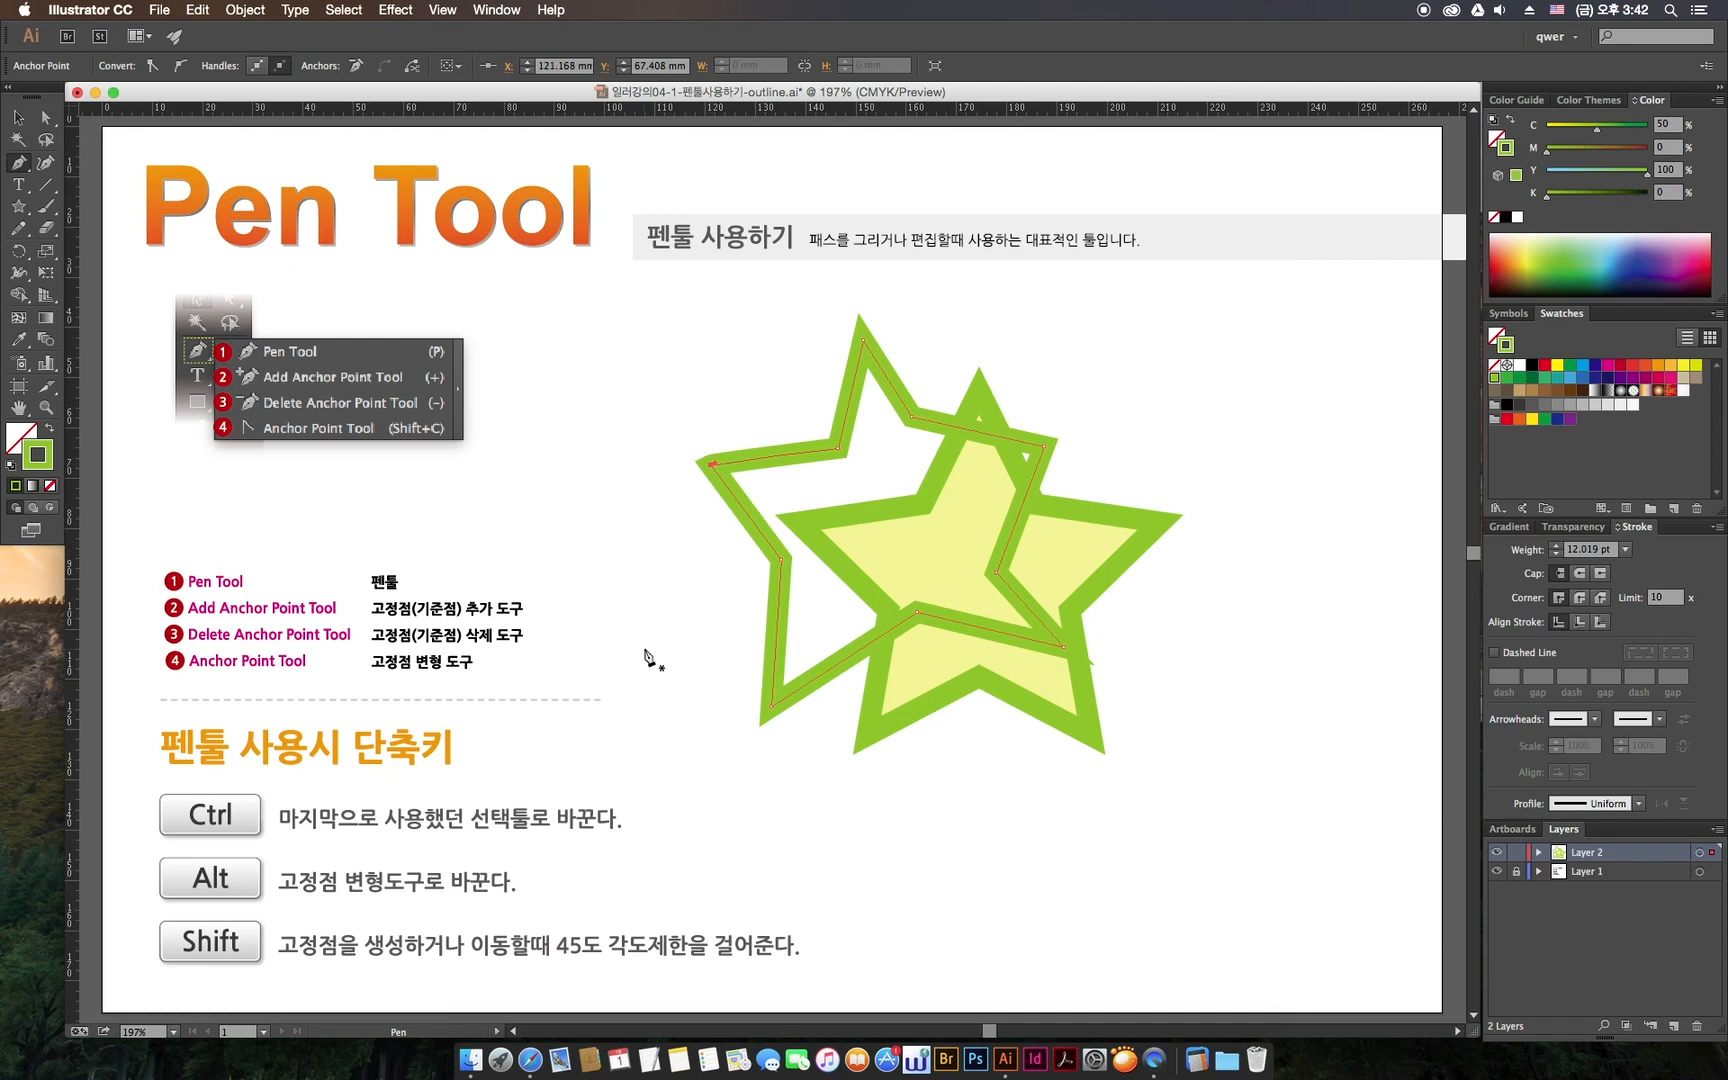
- Select the unfilled star outline drawn with the Pen tool and delete it
{"action": "key", "text": "v"}
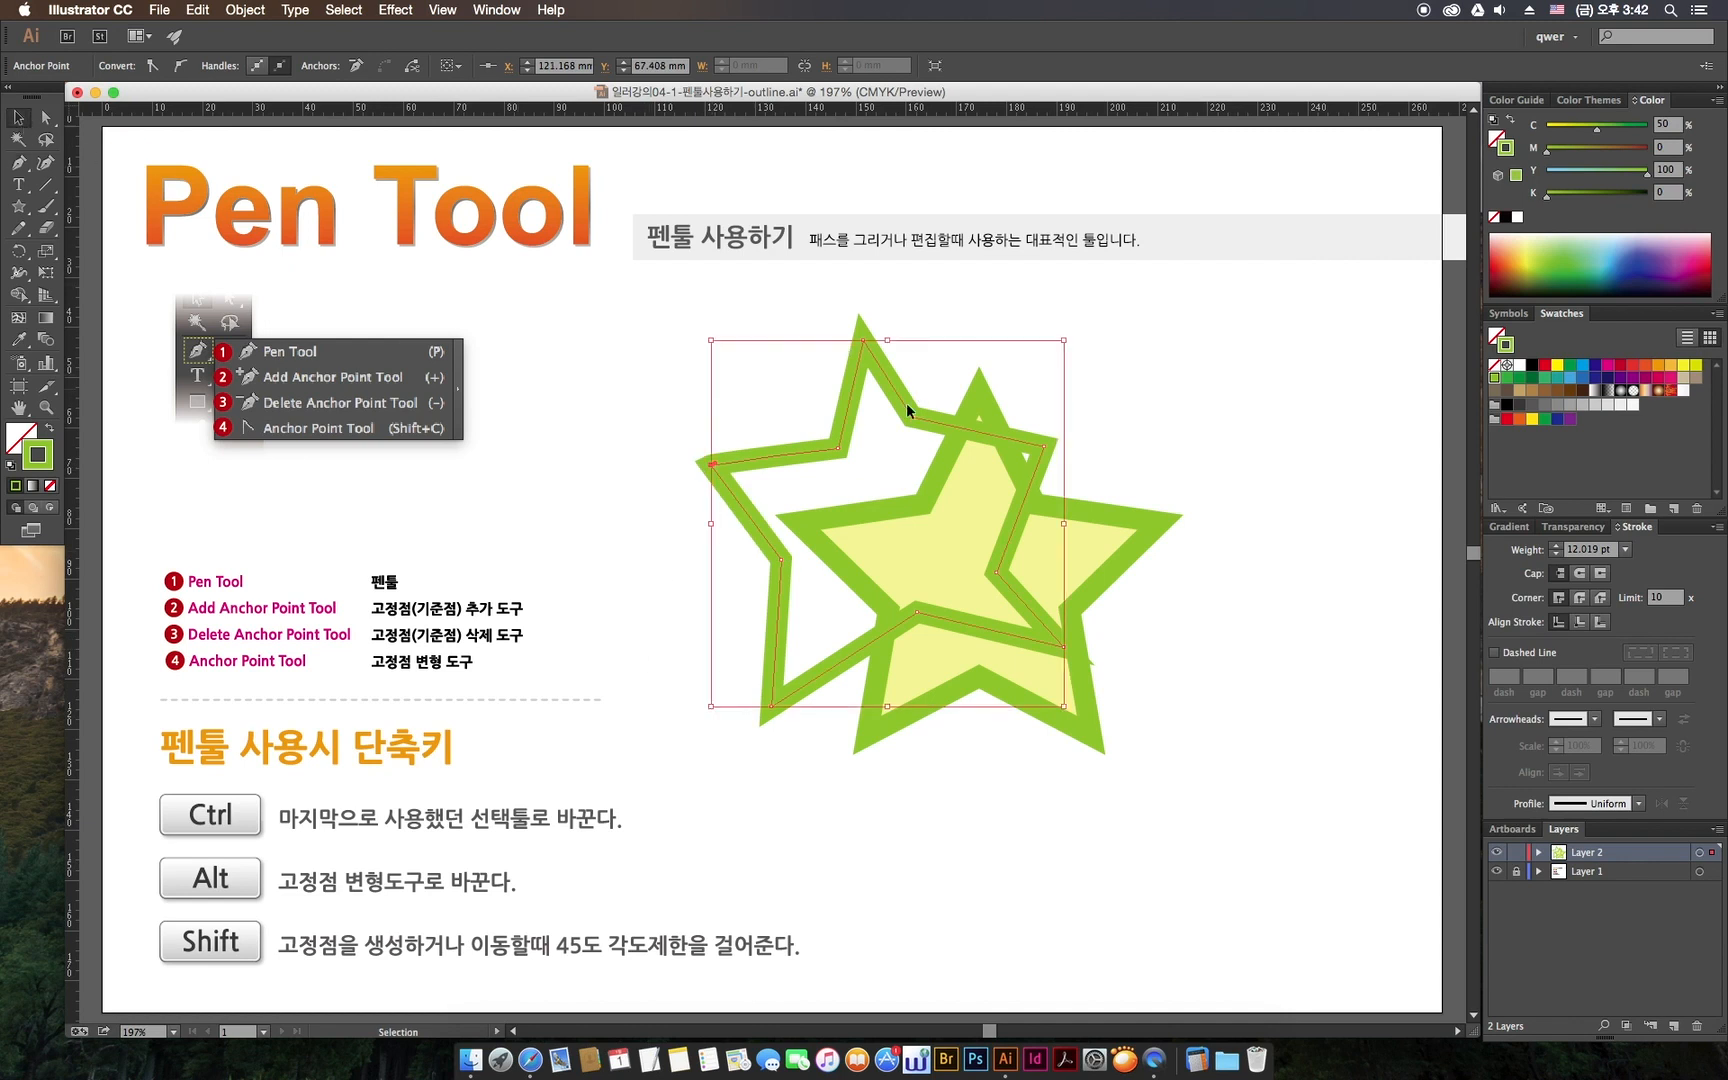
{"action": "left_click_drag", "start_coordinate": [913, 414], "coordinate": [873, 439]}
{"action": "key", "text": "Delete"}
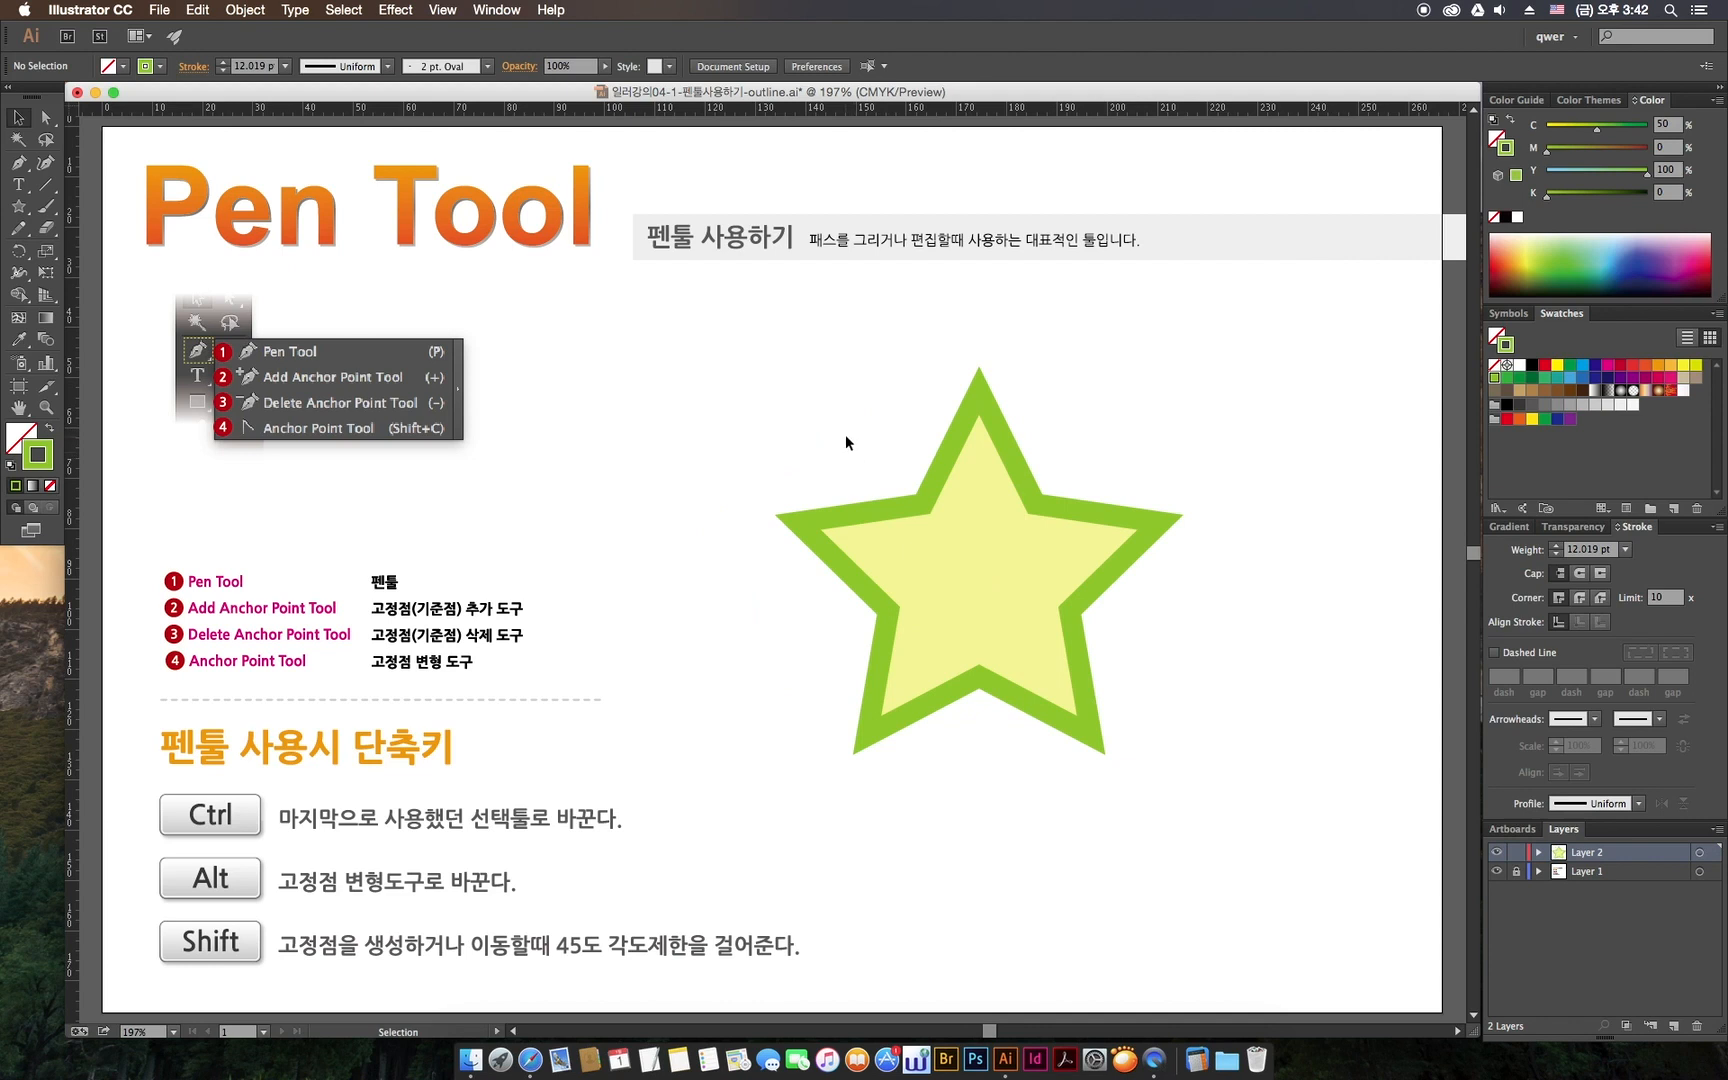
- Tear off the Pen tool group as a floating panel and place it beside the tool illustration on the page
{"action": "left_click_drag", "start_coordinate": [18, 162], "coordinate": [240, 206]}
{"action": "left_click_drag", "start_coordinate": [88, 180], "coordinate": [603, 328]}
{"action": "key", "text": "v"}
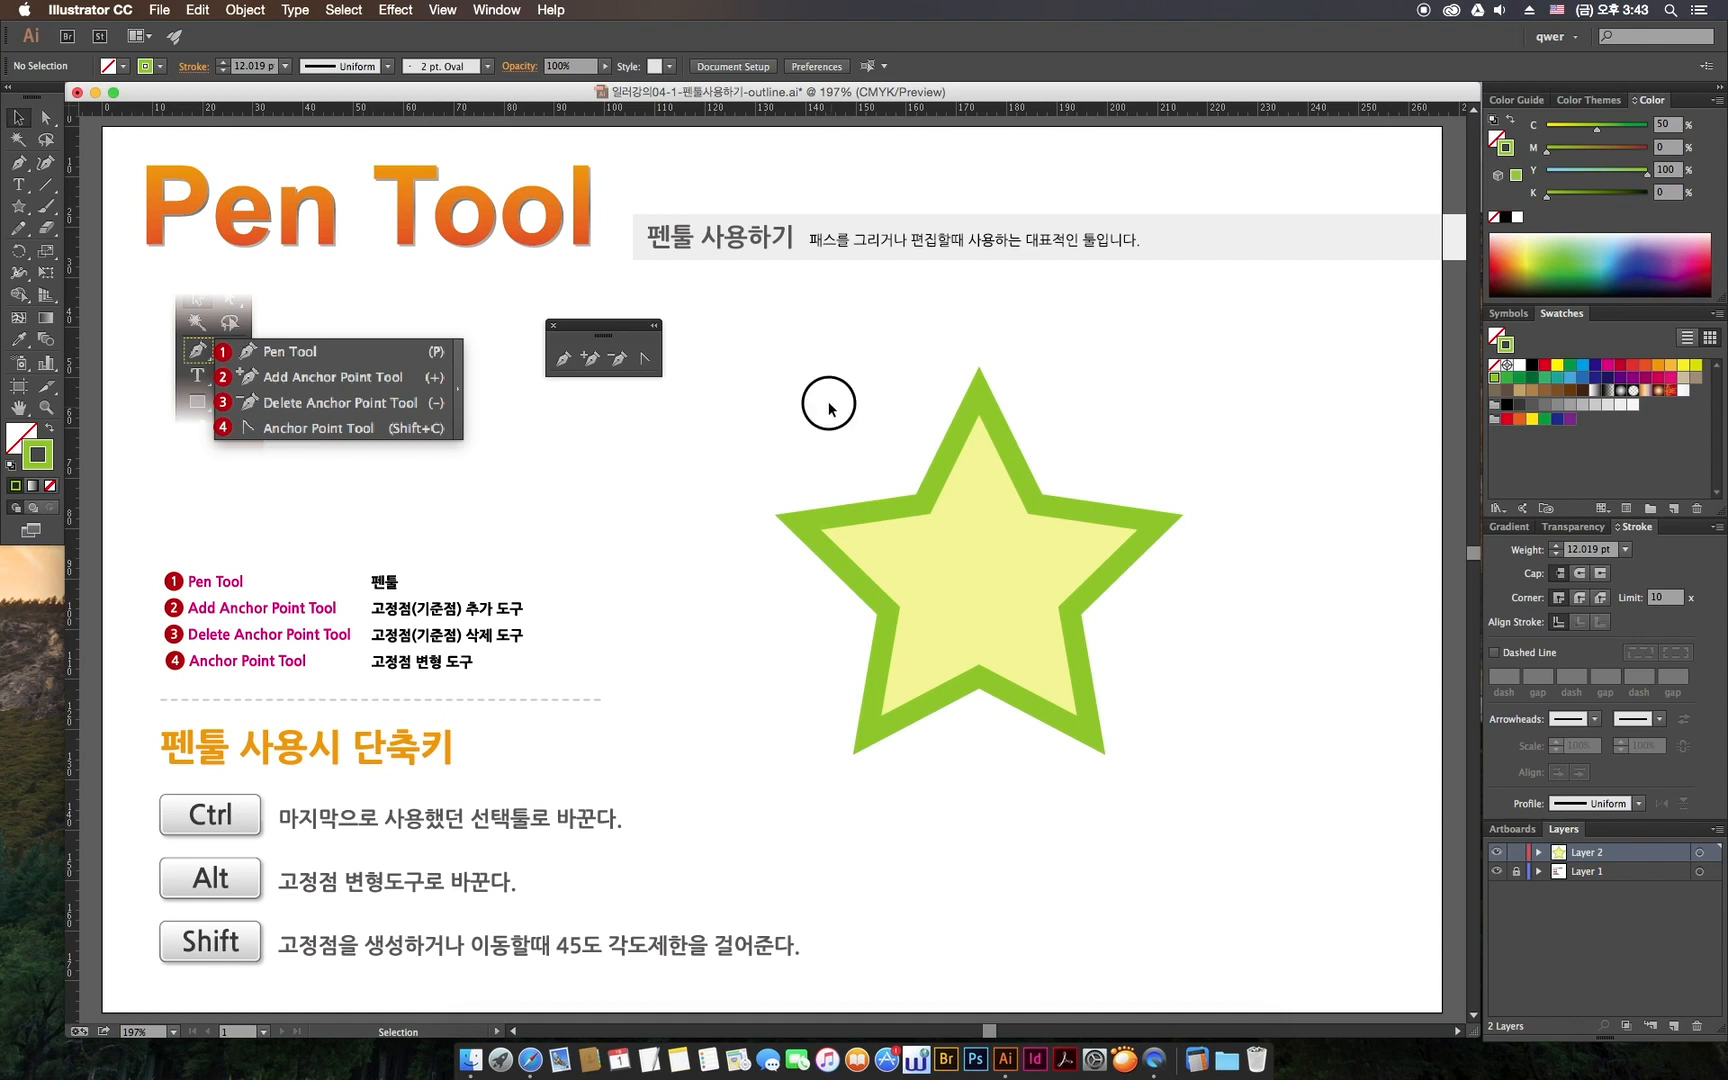
- Select the green-outlined star to examine its anchor points and deselect it
{"action": "left_click_drag", "start_coordinate": [830, 404], "coordinate": [1120, 845]}
{"action": "left_click", "coordinate": [1085, 825]}
{"action": "left_click_drag", "start_coordinate": [865, 410], "coordinate": [1202, 815]}
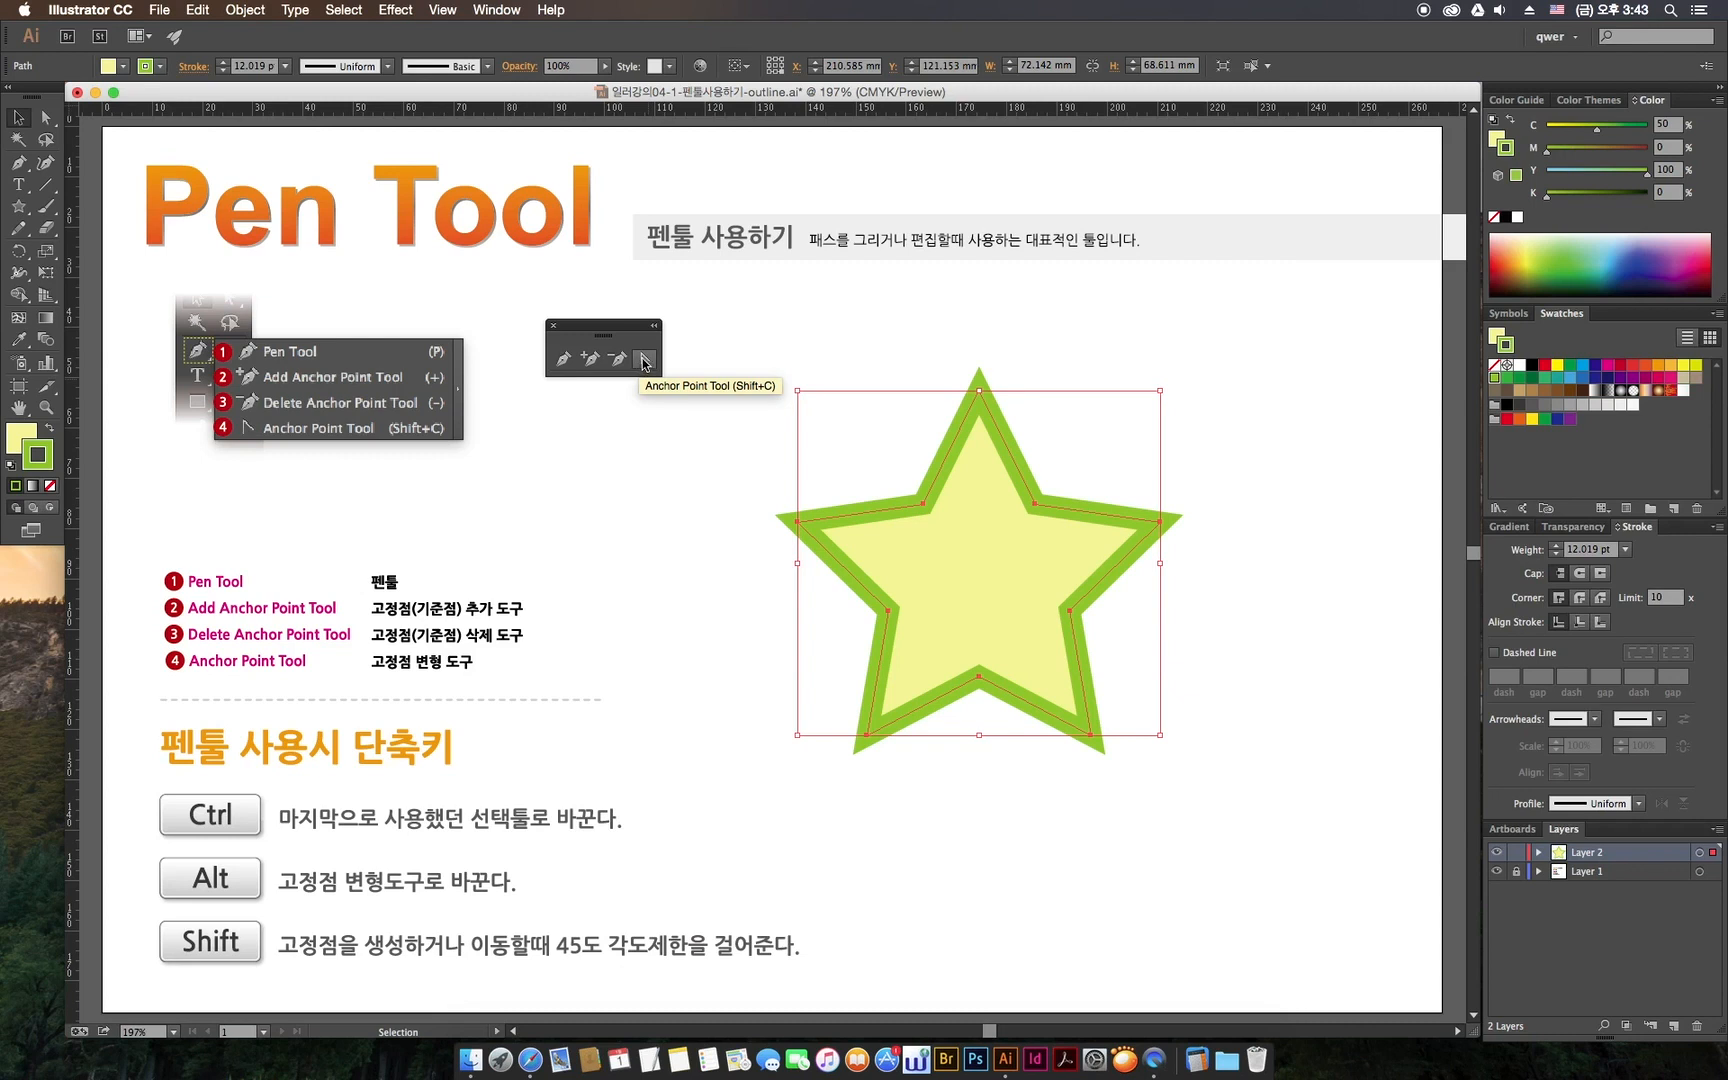
{"action": "left_click", "coordinate": [411, 563]}
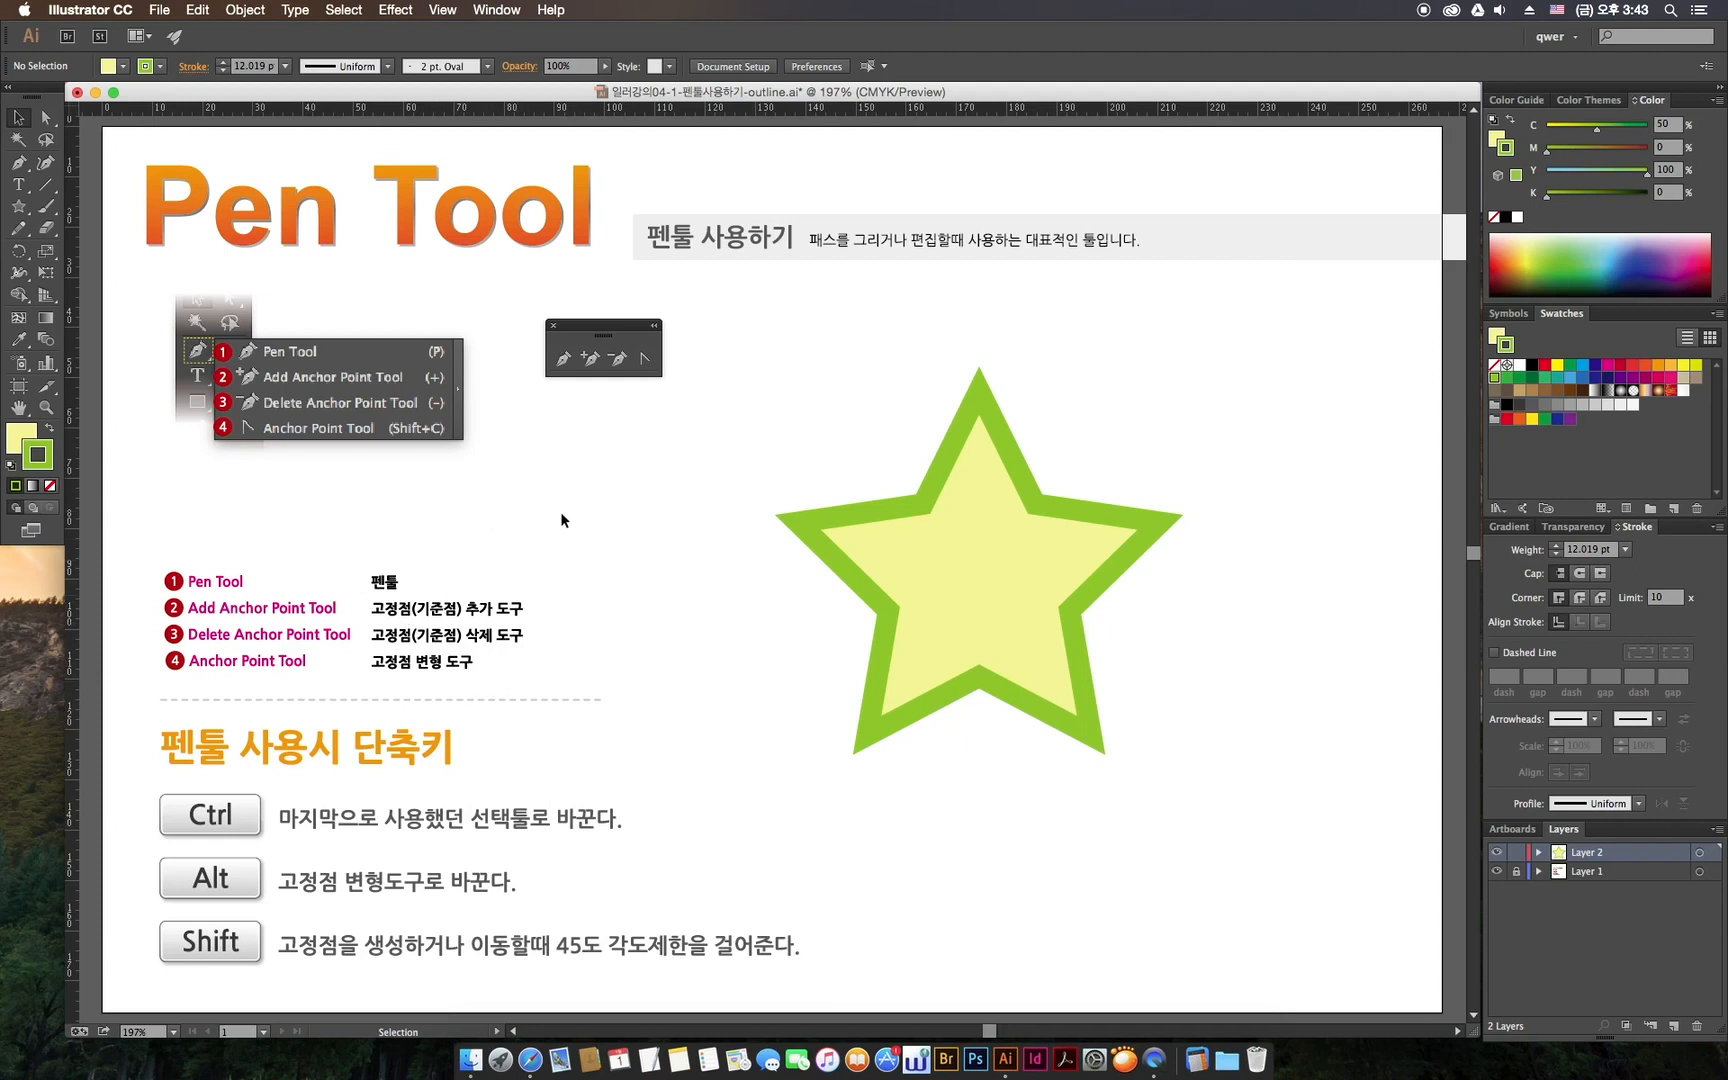
- Draw a closed four-sided shape of straight segments with the Pen tool, about 49 by 59 mm, overlapping the left side of the star
{"action": "left_click", "coordinate": [563, 358]}
{"action": "left_click_drag", "start_coordinate": [580, 335], "coordinate": [574, 336]}
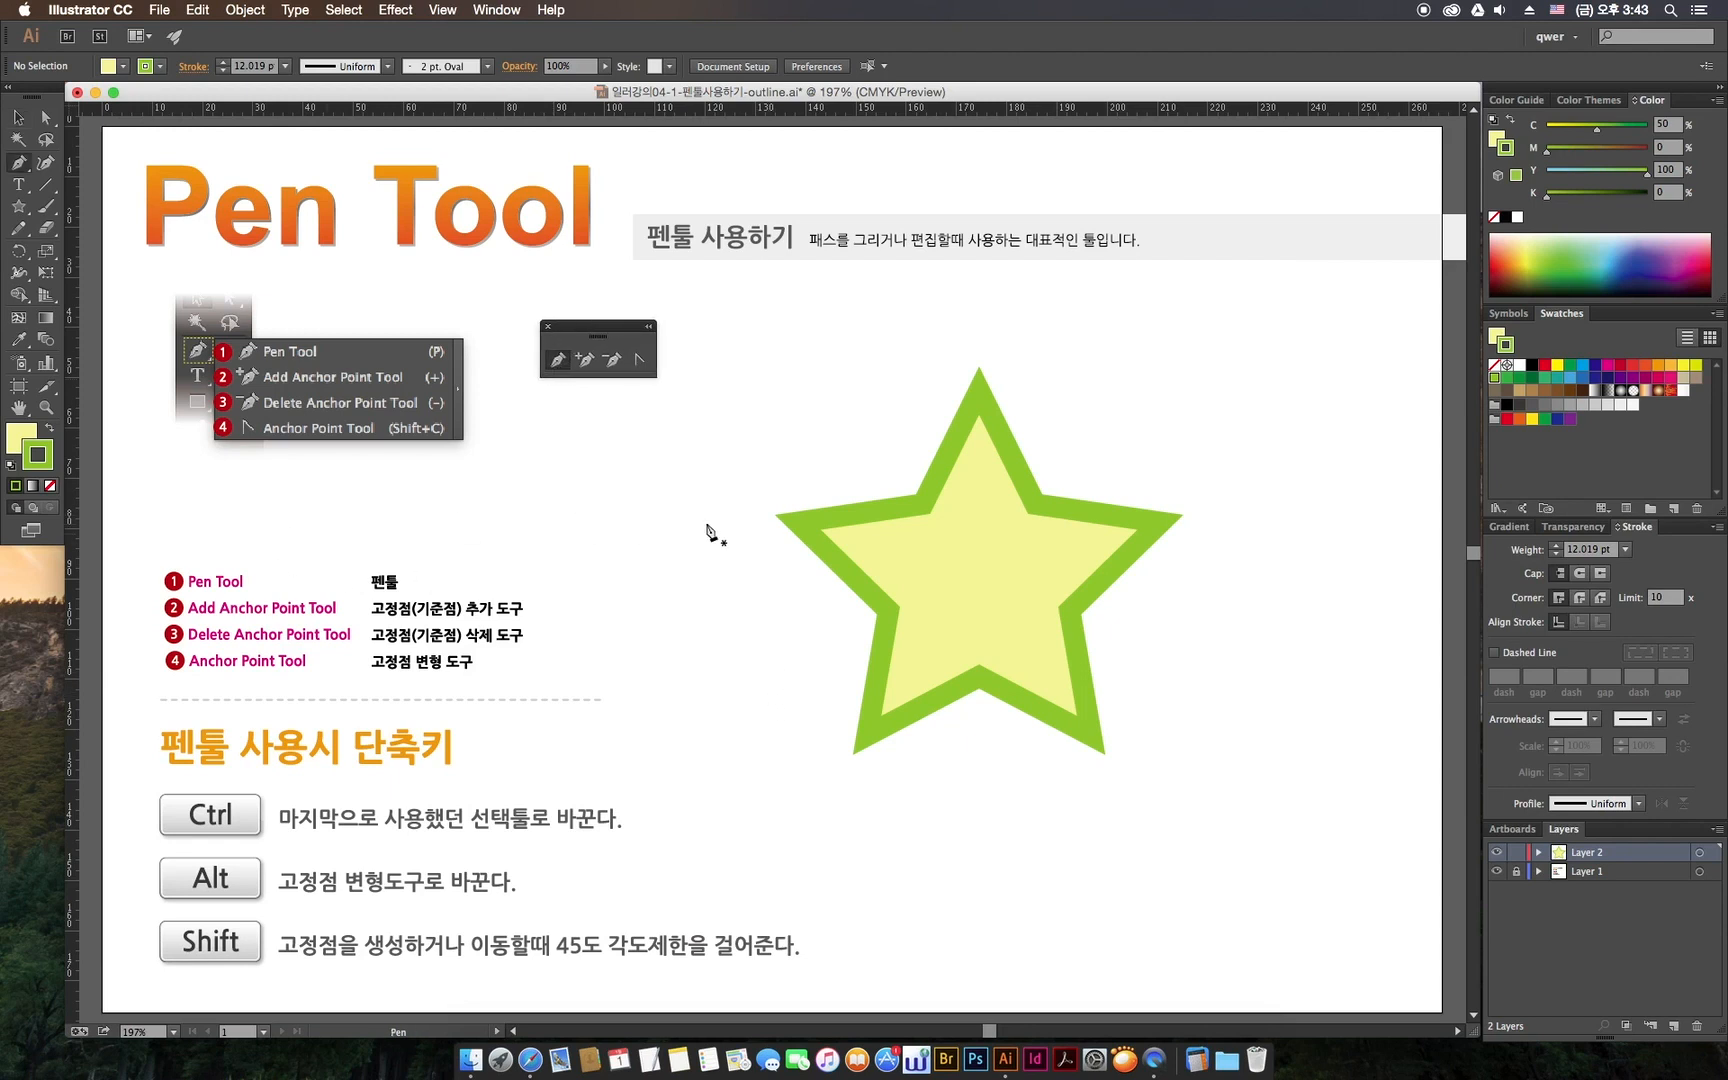
{"action": "left_click", "coordinate": [644, 487]}
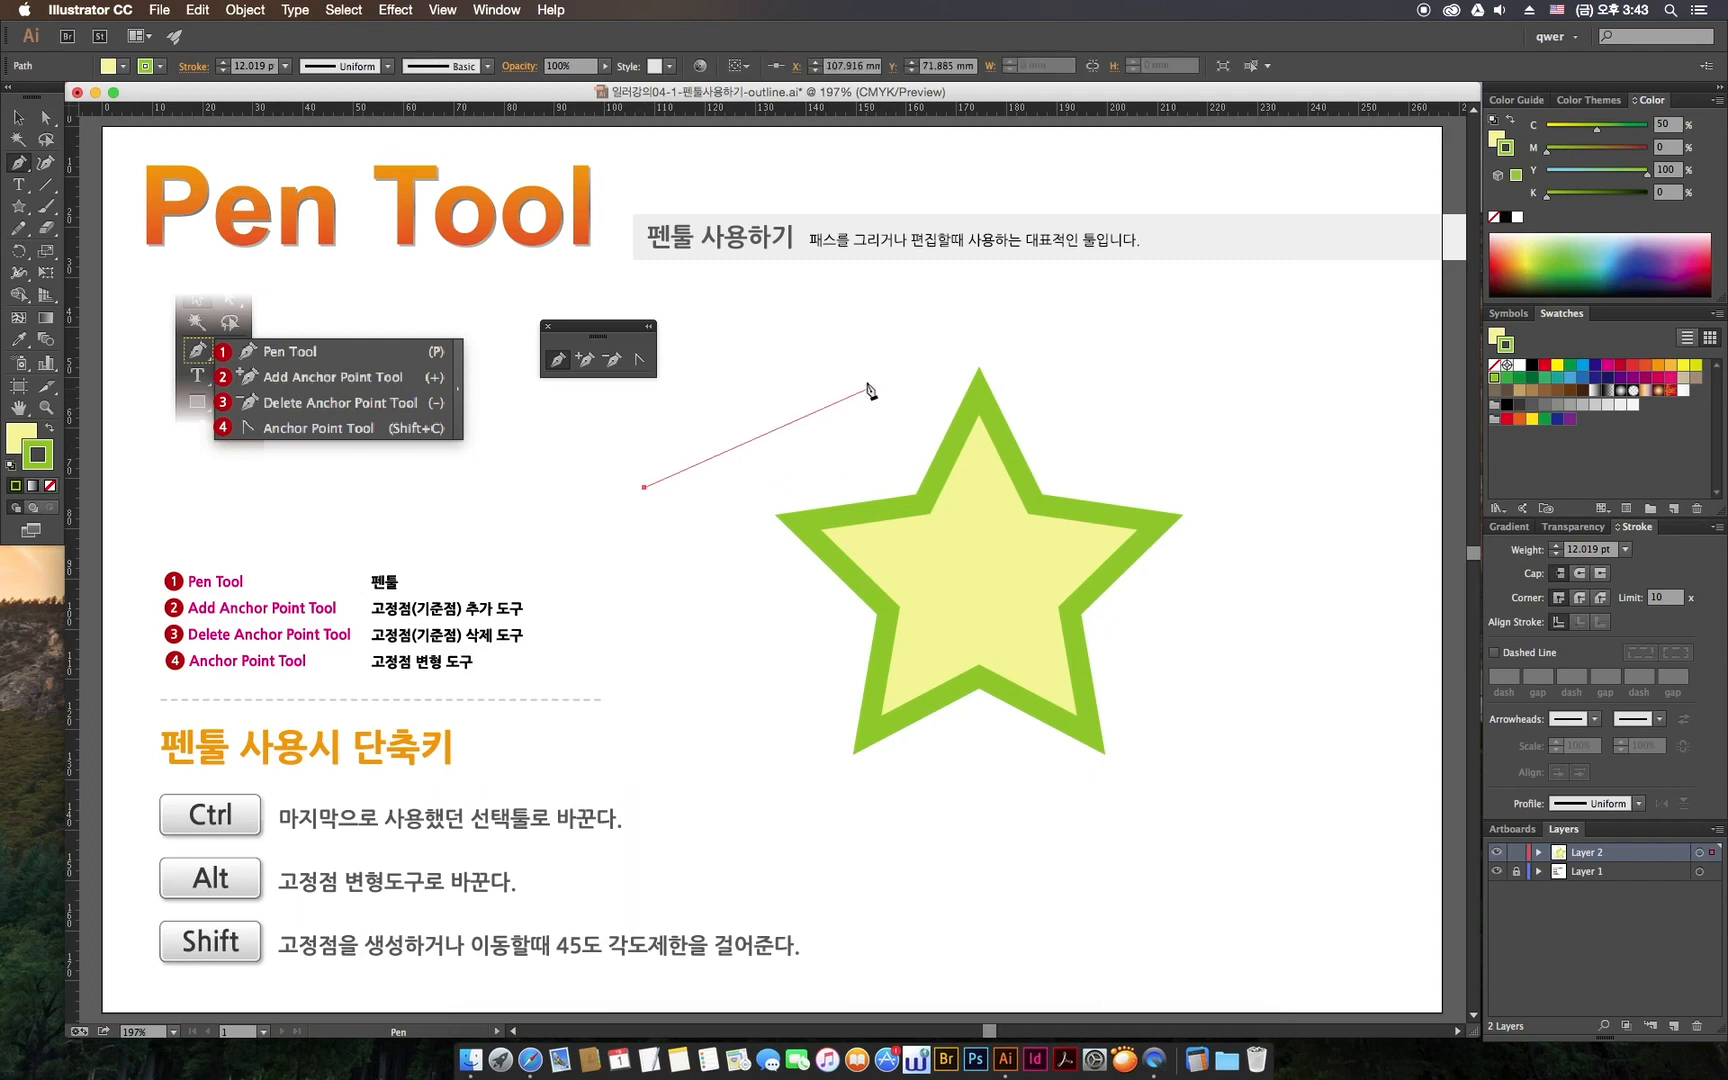
{"action": "left_click", "coordinate": [832, 376]}
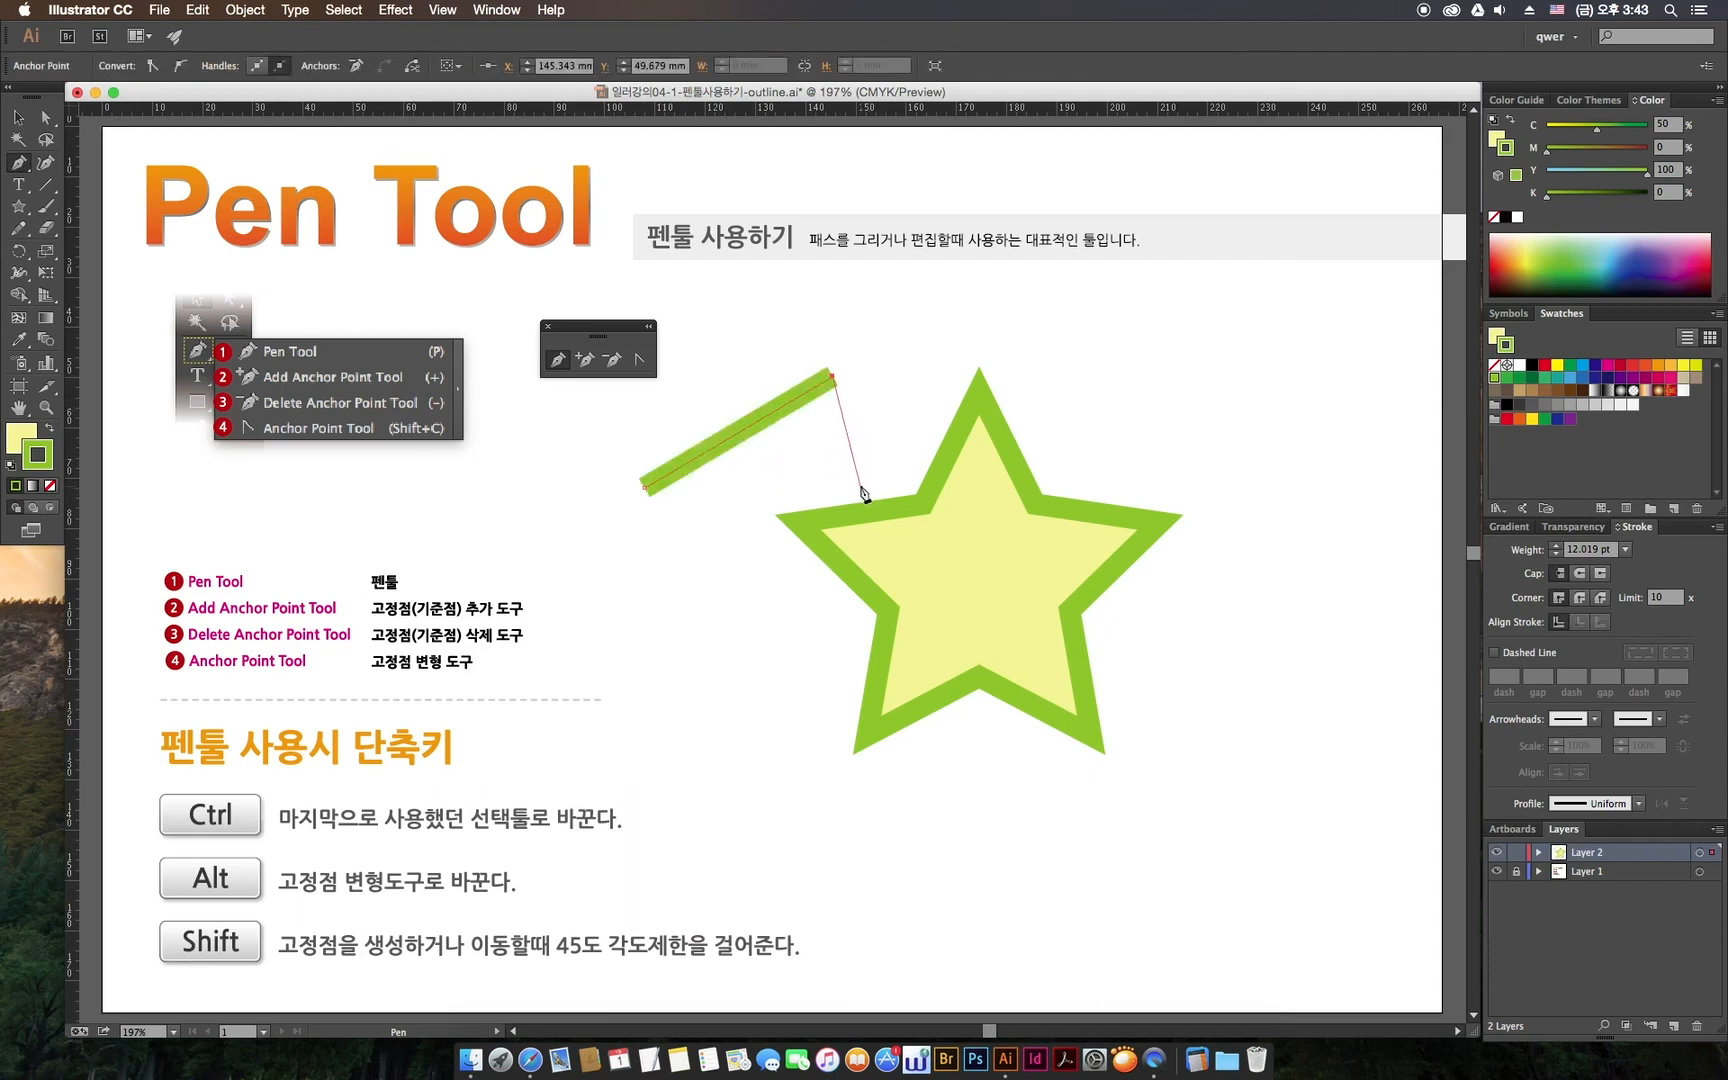
{"action": "left_click", "coordinate": [890, 553]}
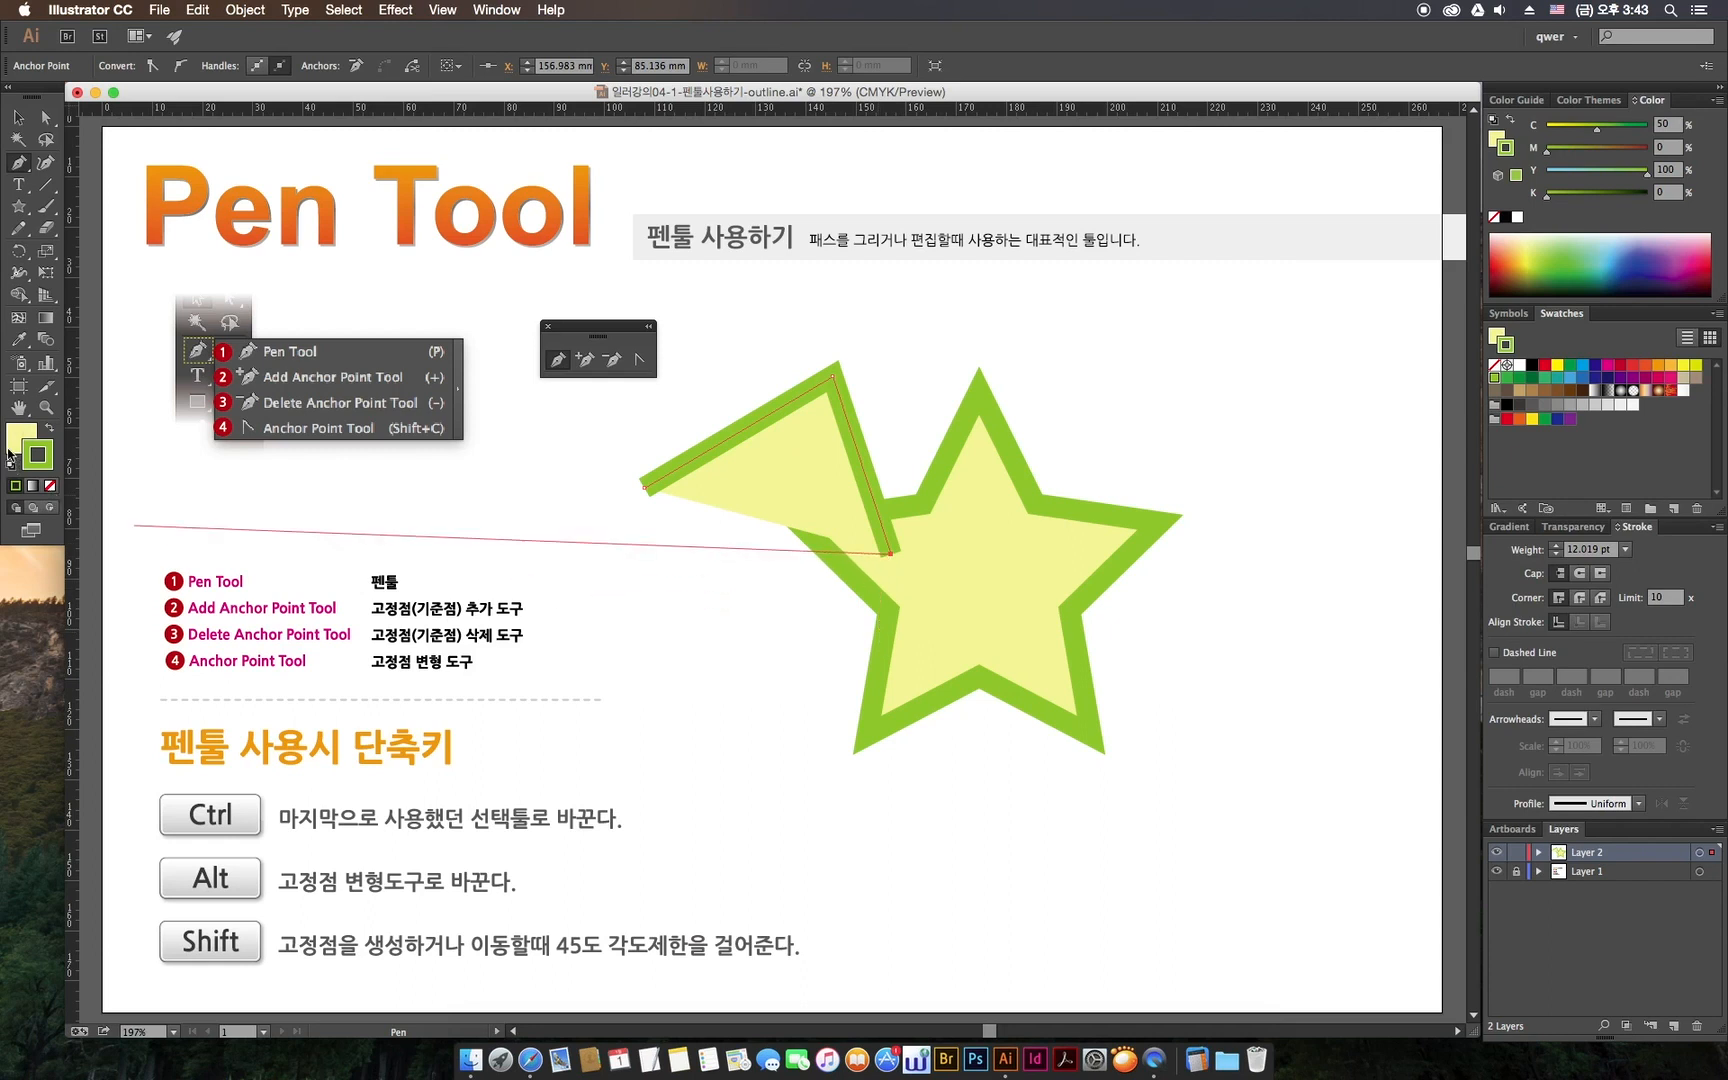
{"action": "left_click", "coordinate": [728, 670]}
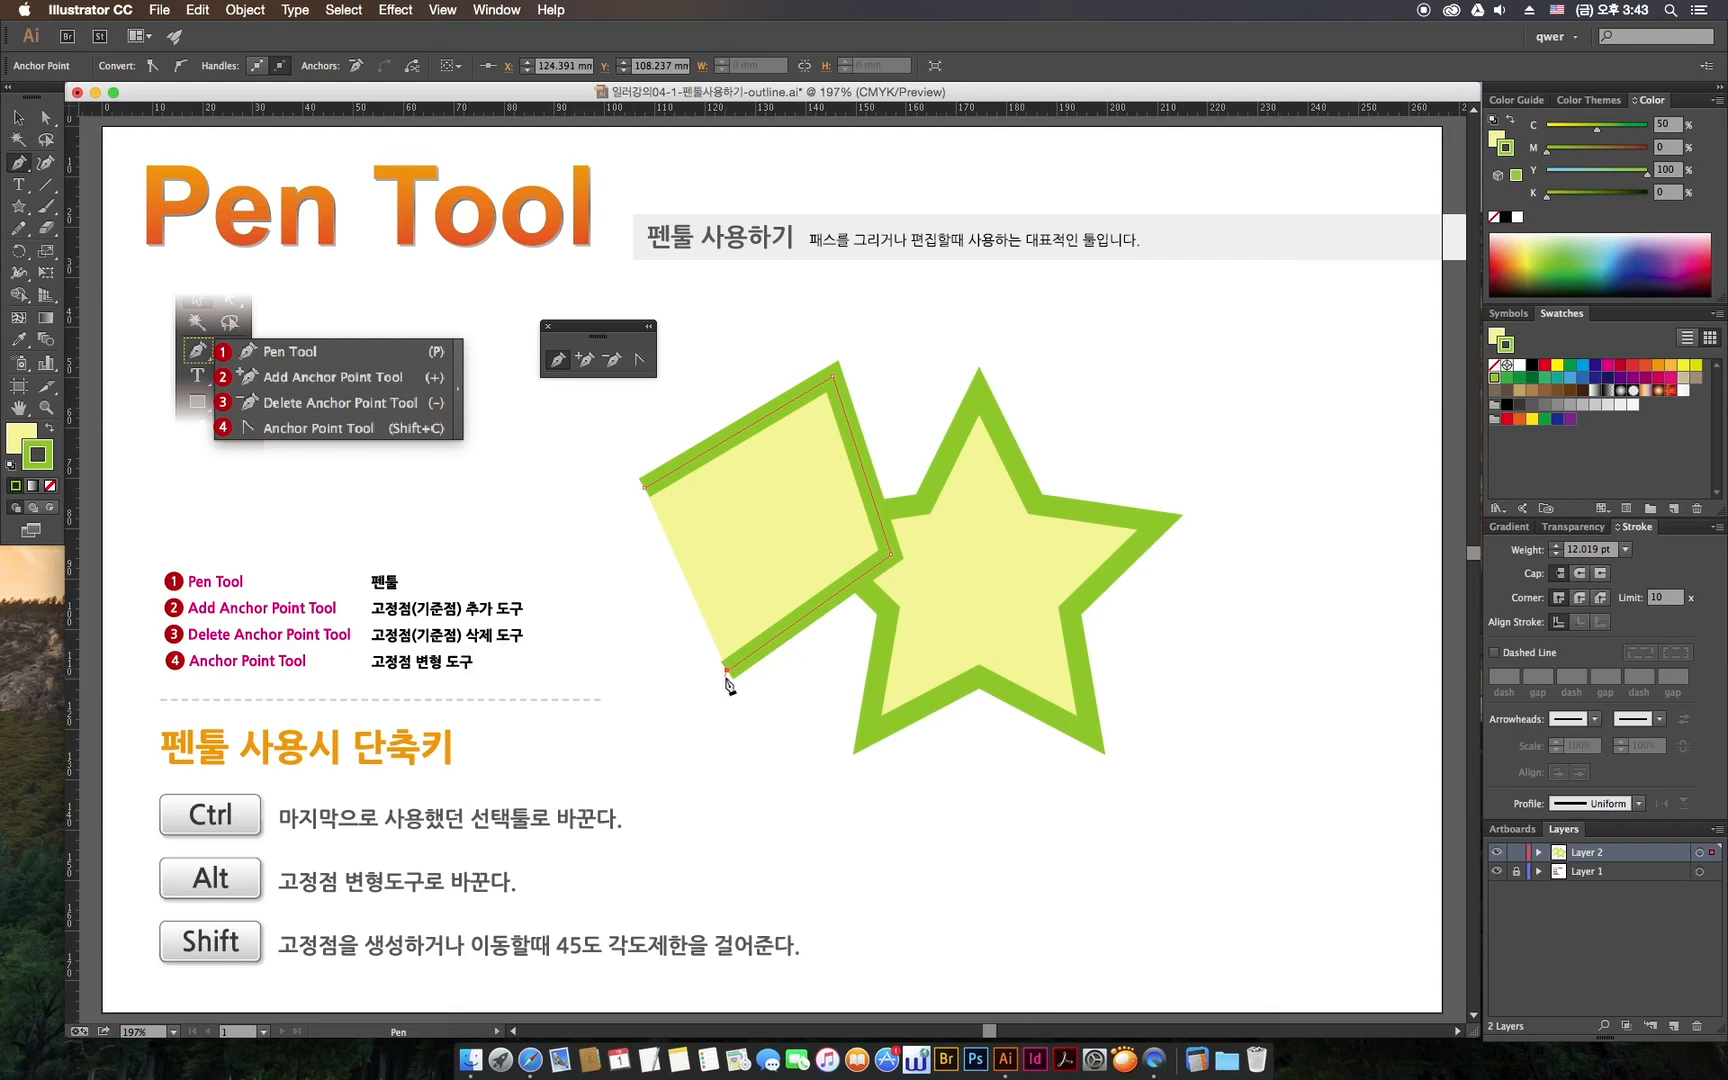
{"action": "left_click", "coordinate": [645, 490]}
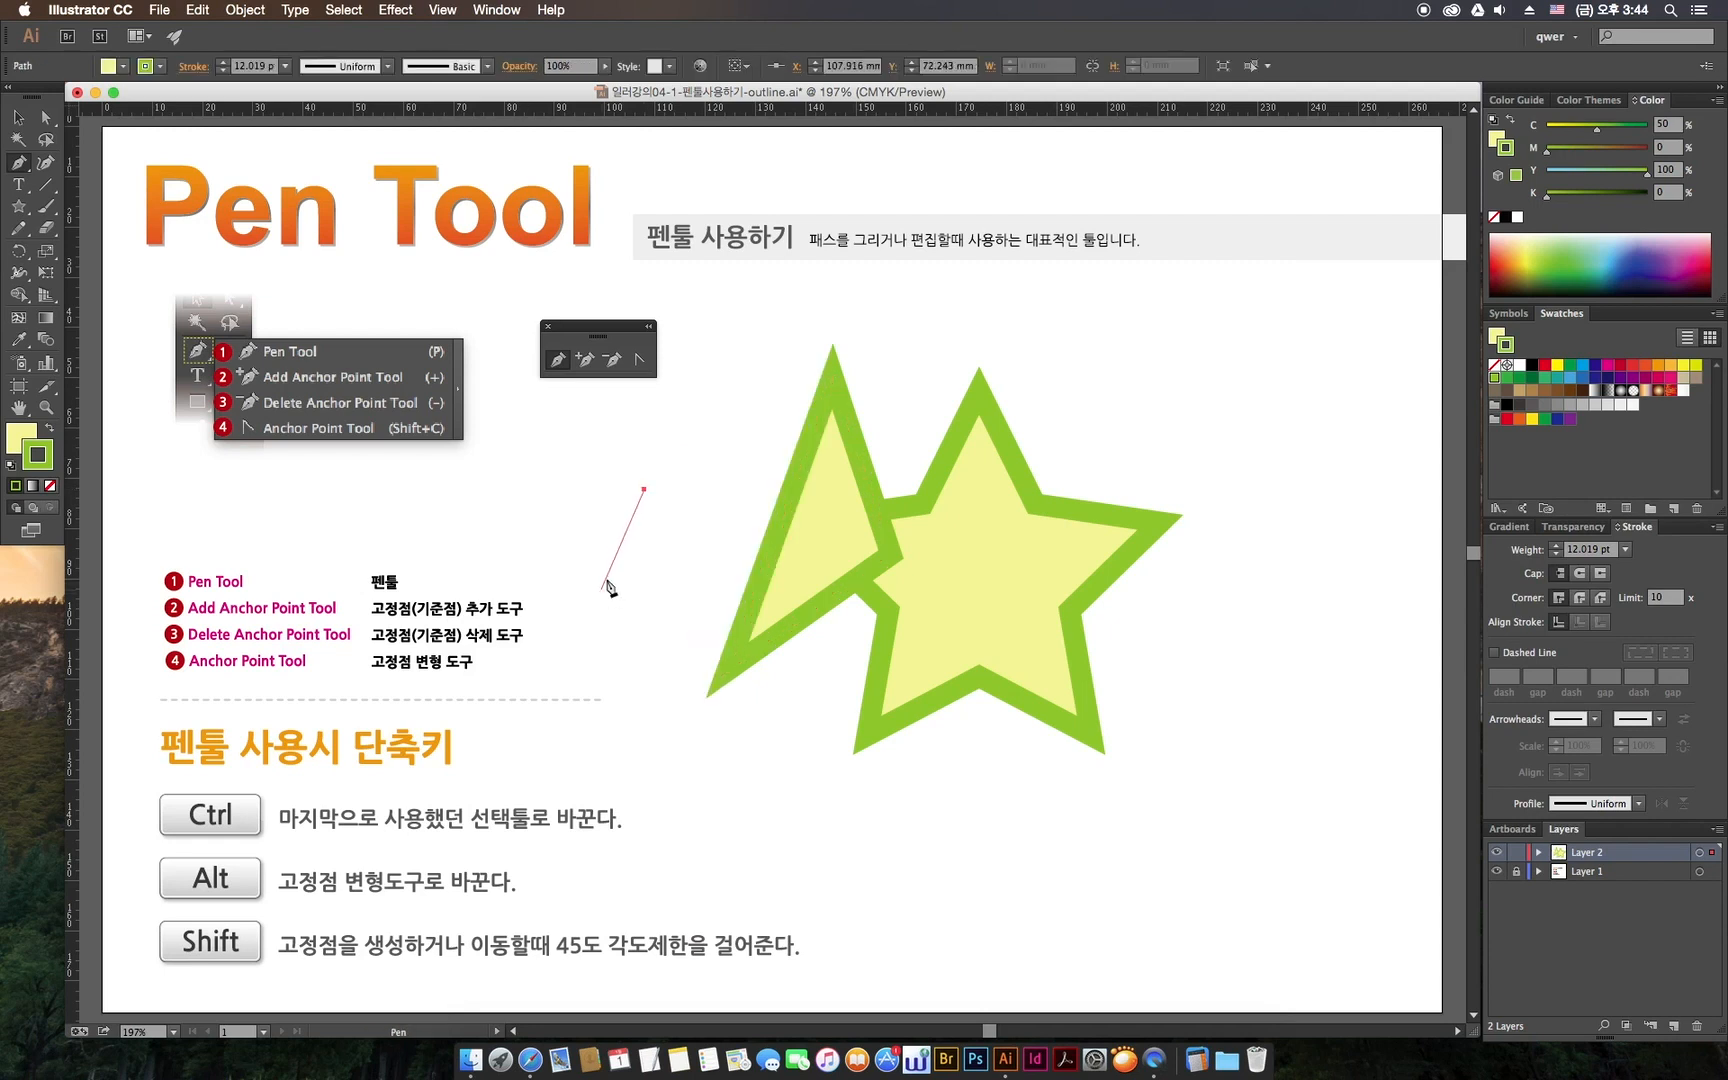
- Undo the last two path changes and delete the four-sided shape
{"action": "key", "text": "super+z"}
{"action": "key", "text": "super+z"}
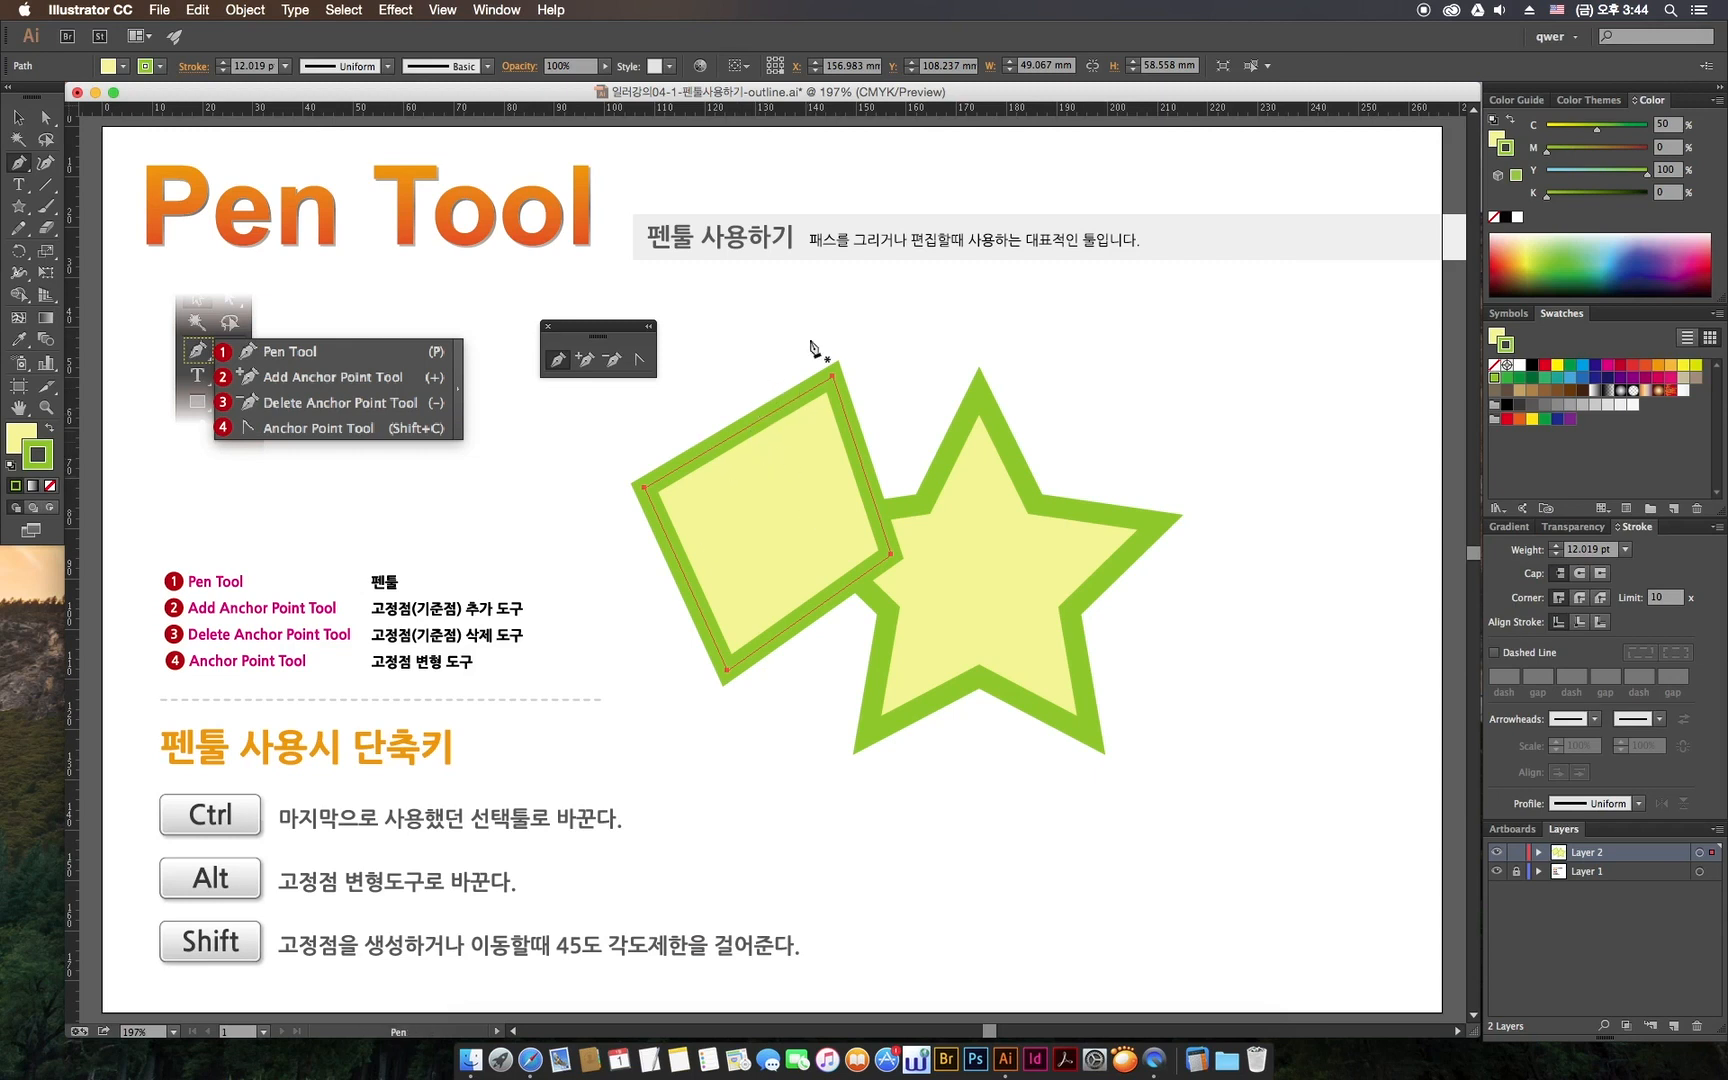
{"action": "key", "text": "Delete"}
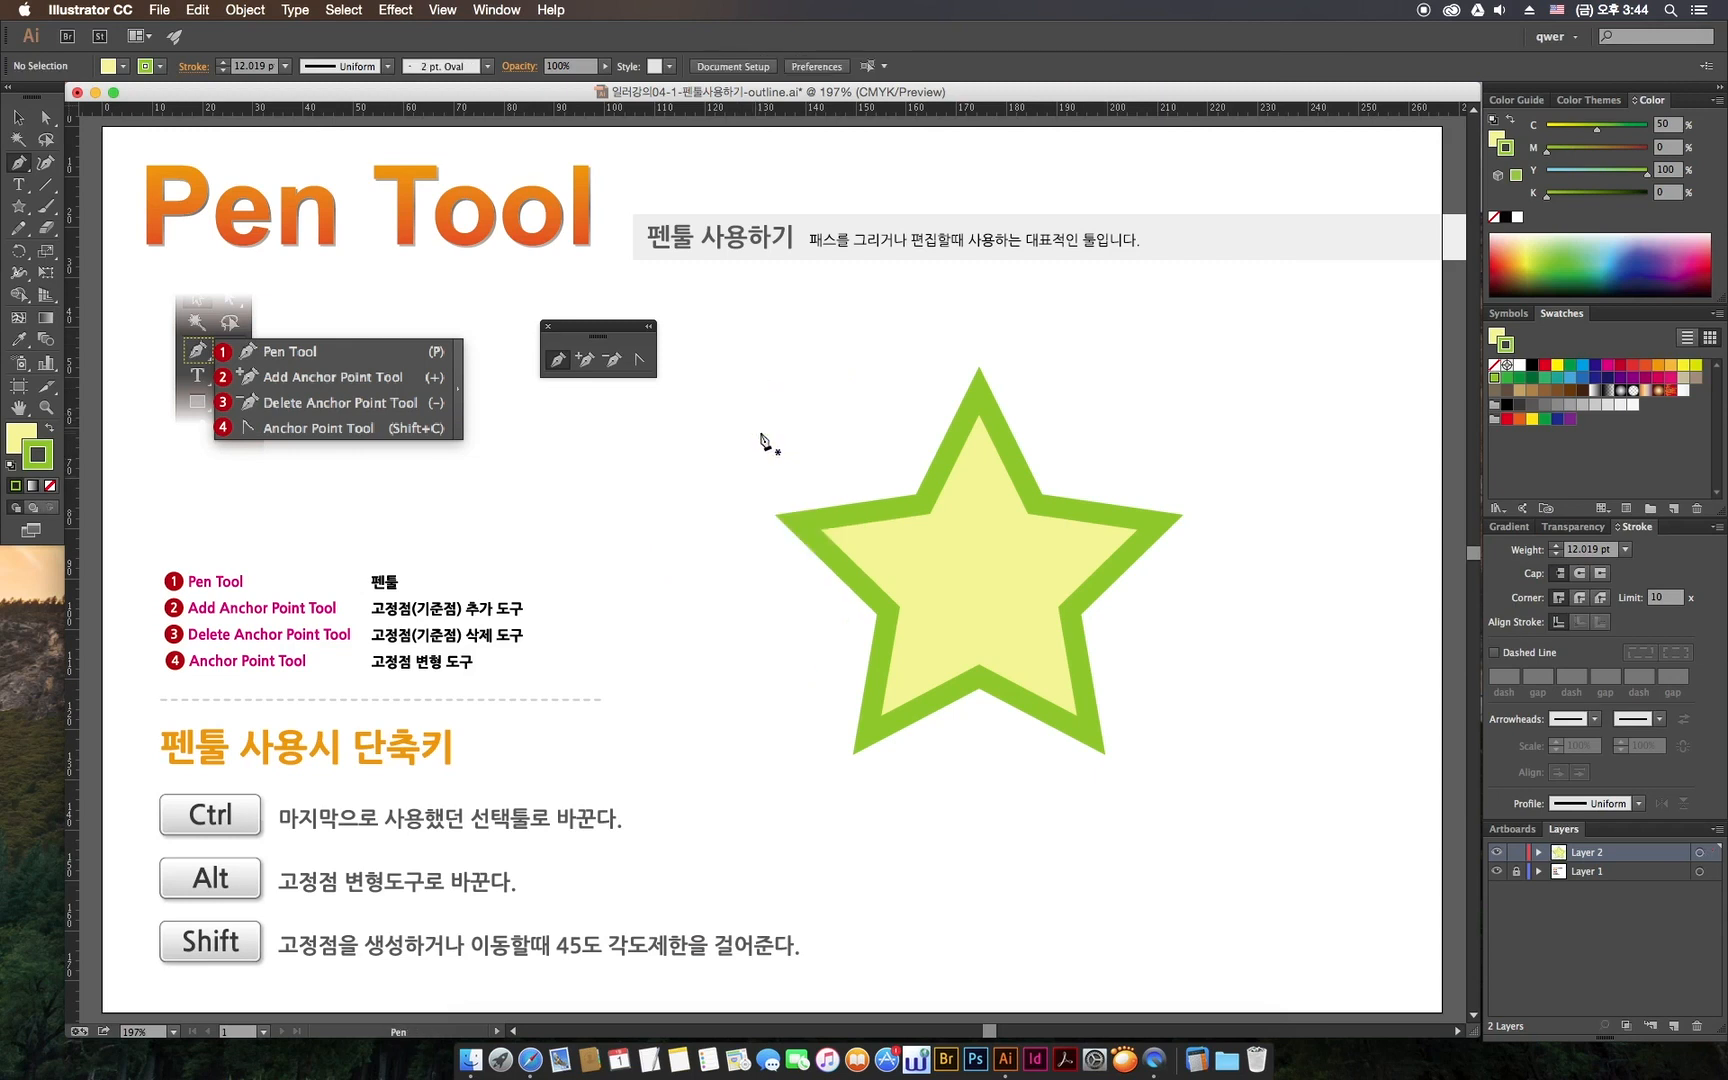
- Draw a closed wavy shape from five smooth curved anchor points with the Pen tool, running from left of the star to below it
{"action": "left_click", "coordinate": [640, 540]}
{"action": "left_click_drag", "start_coordinate": [641, 541], "coordinate": [708, 400]}
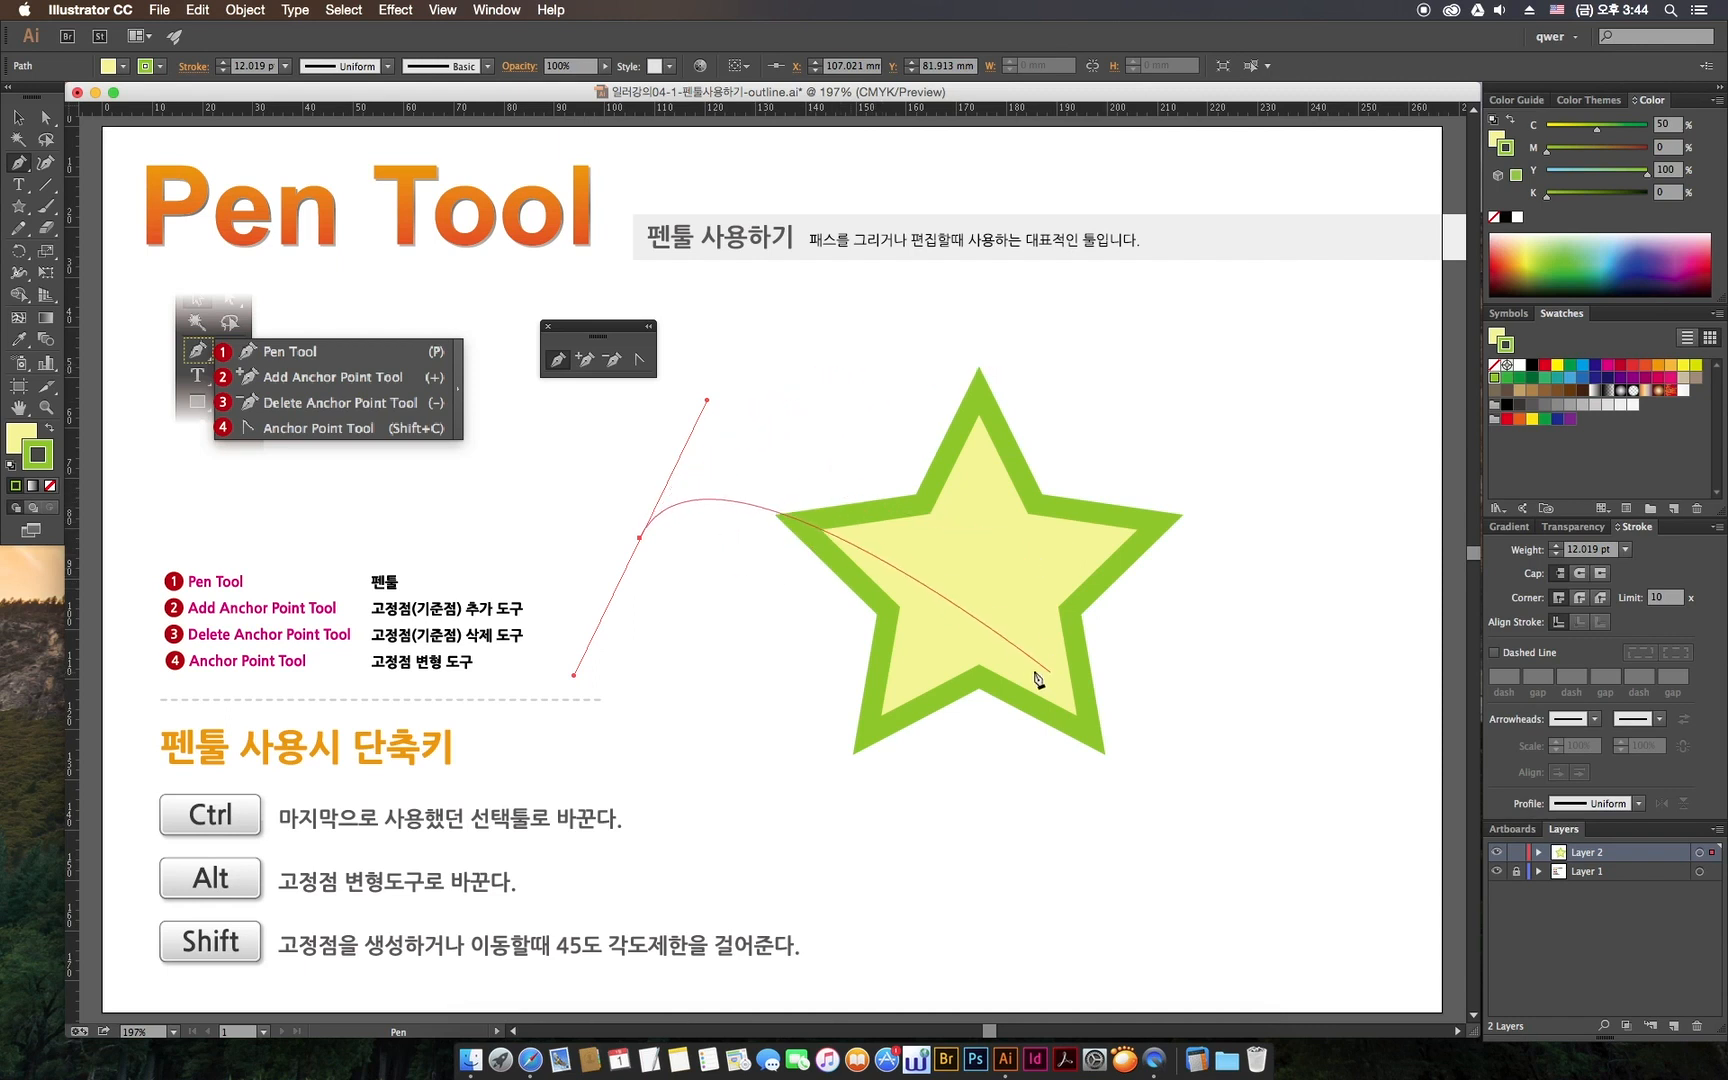
{"action": "left_click", "coordinate": [828, 605]}
{"action": "left_click_drag", "start_coordinate": [828, 605], "coordinate": [800, 721]}
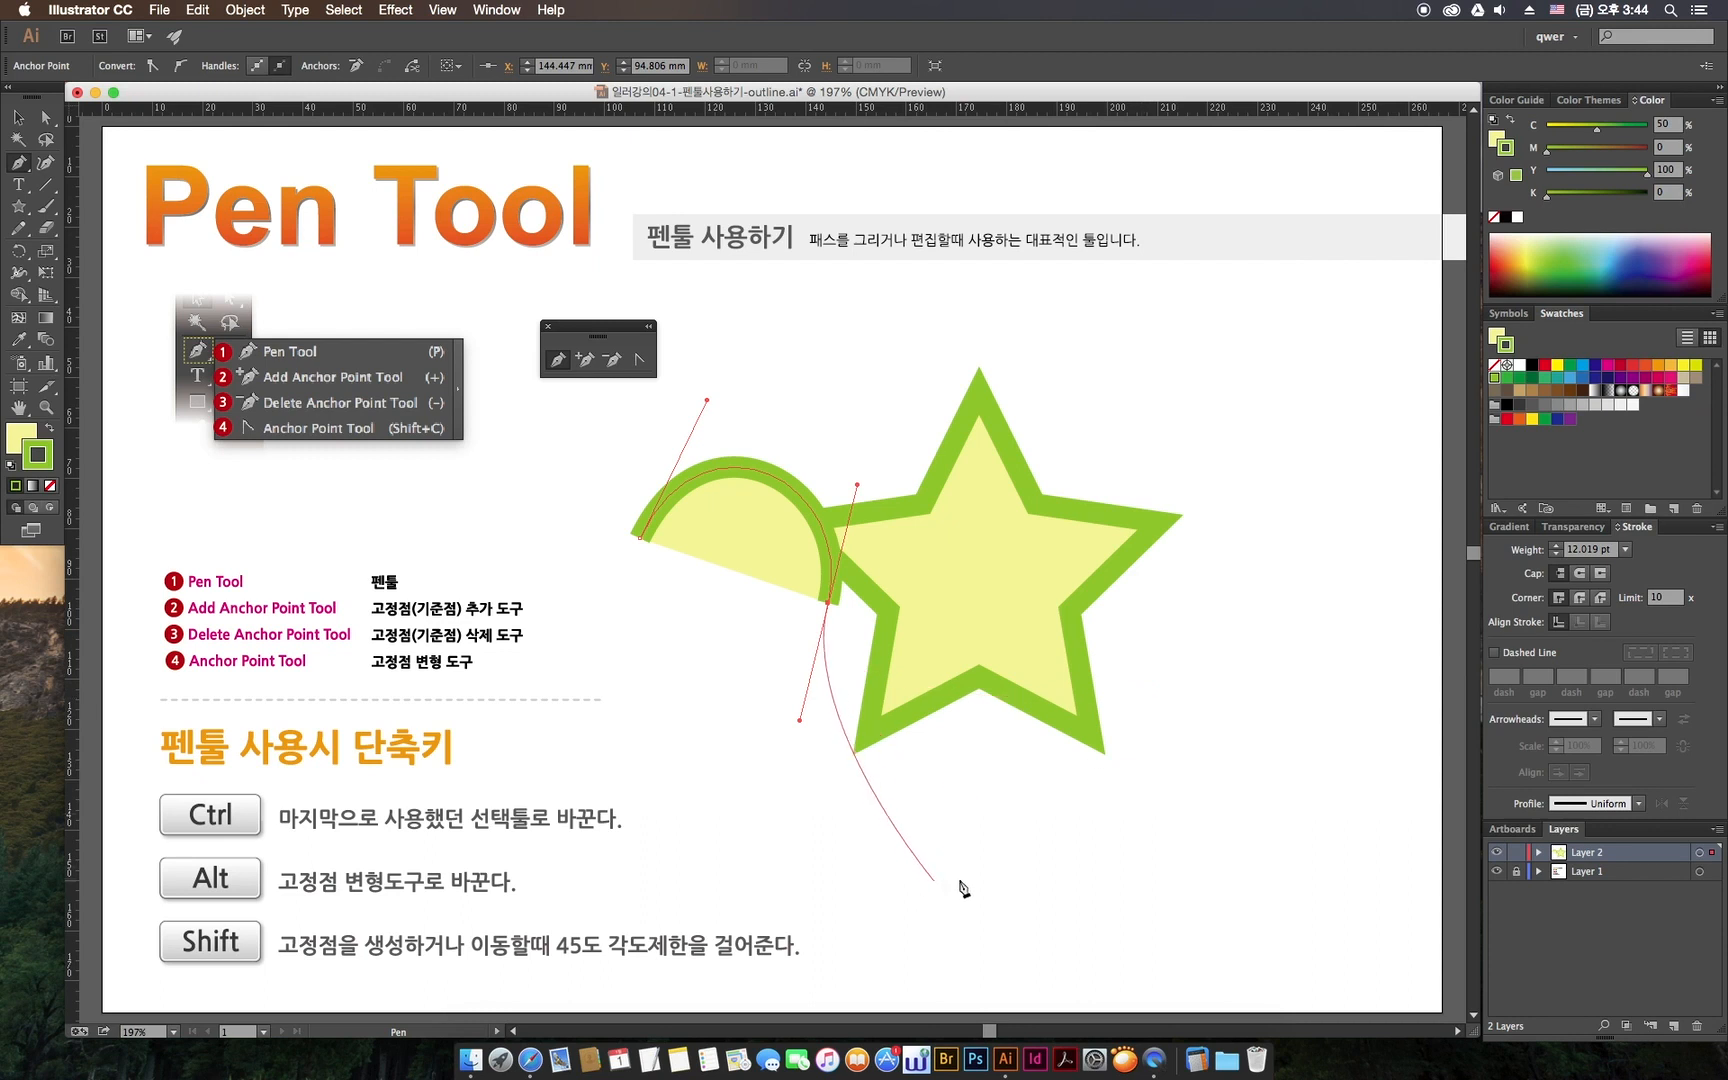
{"action": "left_click_drag", "start_coordinate": [1142, 668], "coordinate": [1201, 568]}
{"action": "left_click_drag", "start_coordinate": [1120, 915], "coordinate": [884, 957]}
{"action": "mouse_move", "coordinate": [683, 757]}
{"action": "left_mouse_down"}
{"action": "mouse_move", "coordinate": [648, 808]}
{"action": "mouse_move", "coordinate": [565, 827]}
{"action": "left_mouse_up"}
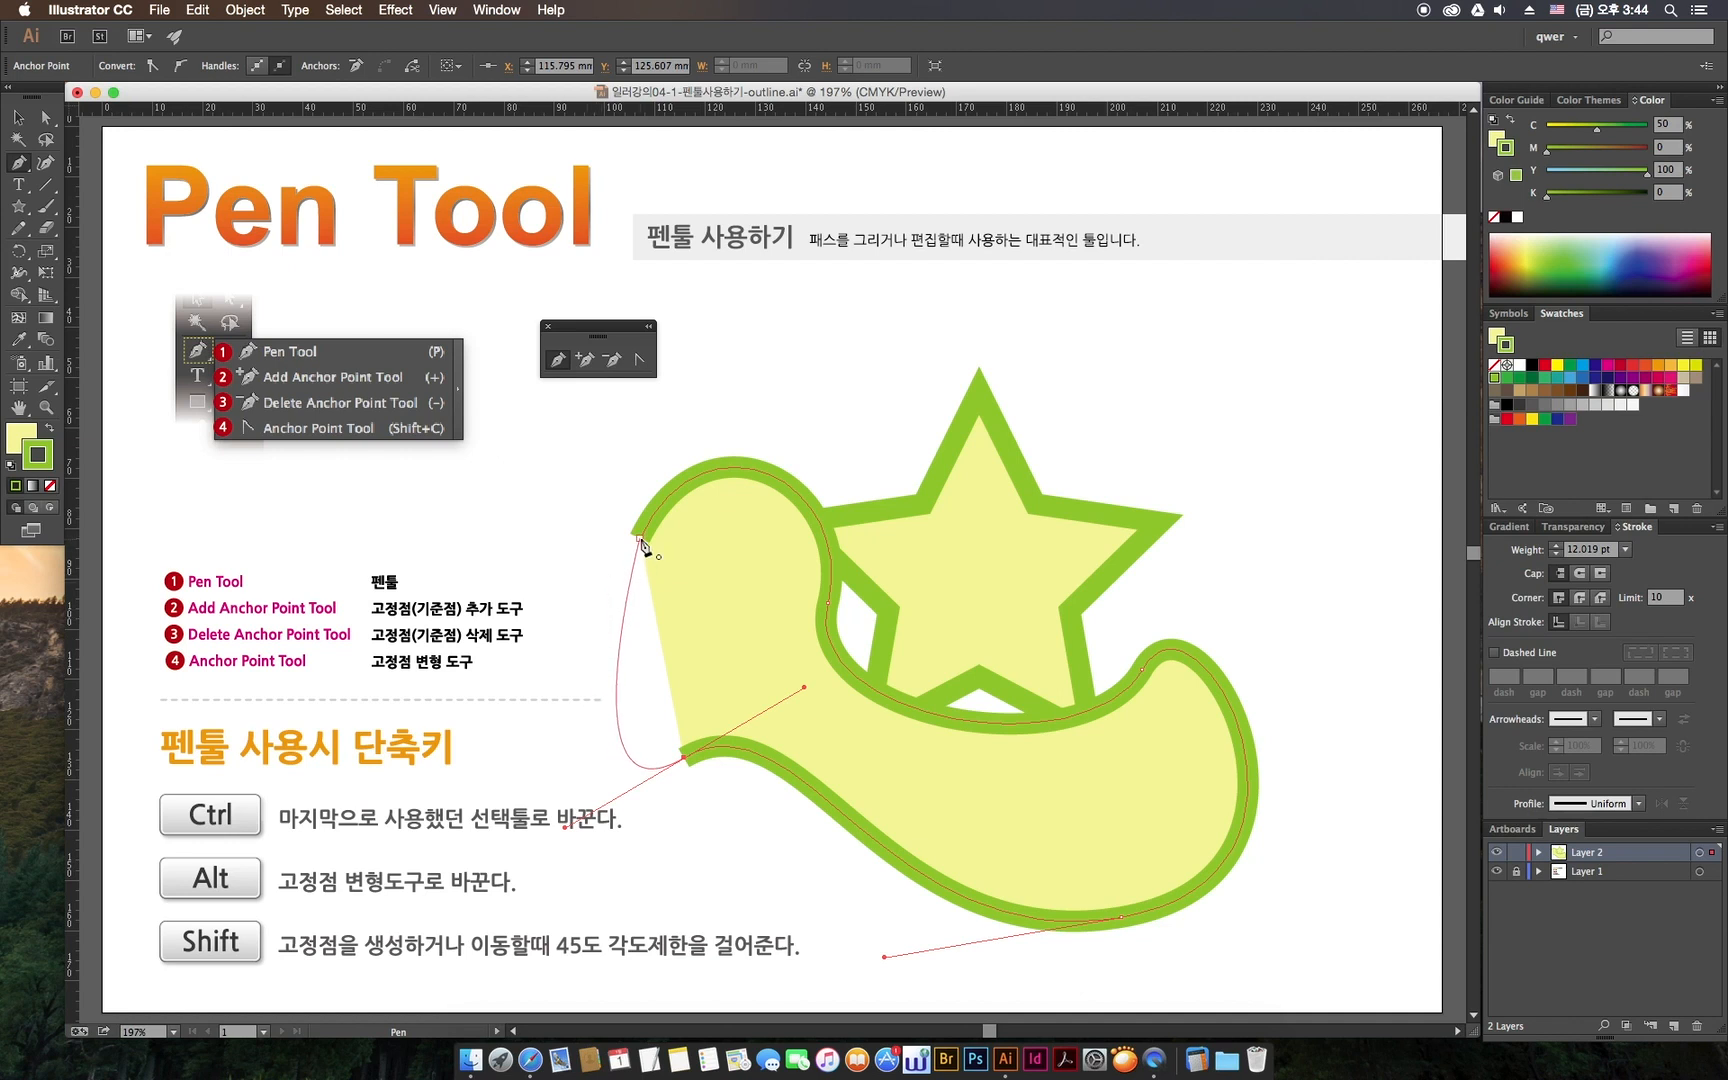
{"action": "mouse_move", "coordinate": [641, 544]}
{"action": "left_mouse_down"}
{"action": "mouse_move", "coordinate": [745, 467]}
{"action": "mouse_move", "coordinate": [768, 417]}
{"action": "mouse_move", "coordinate": [680, 443]}
{"action": "left_mouse_up"}
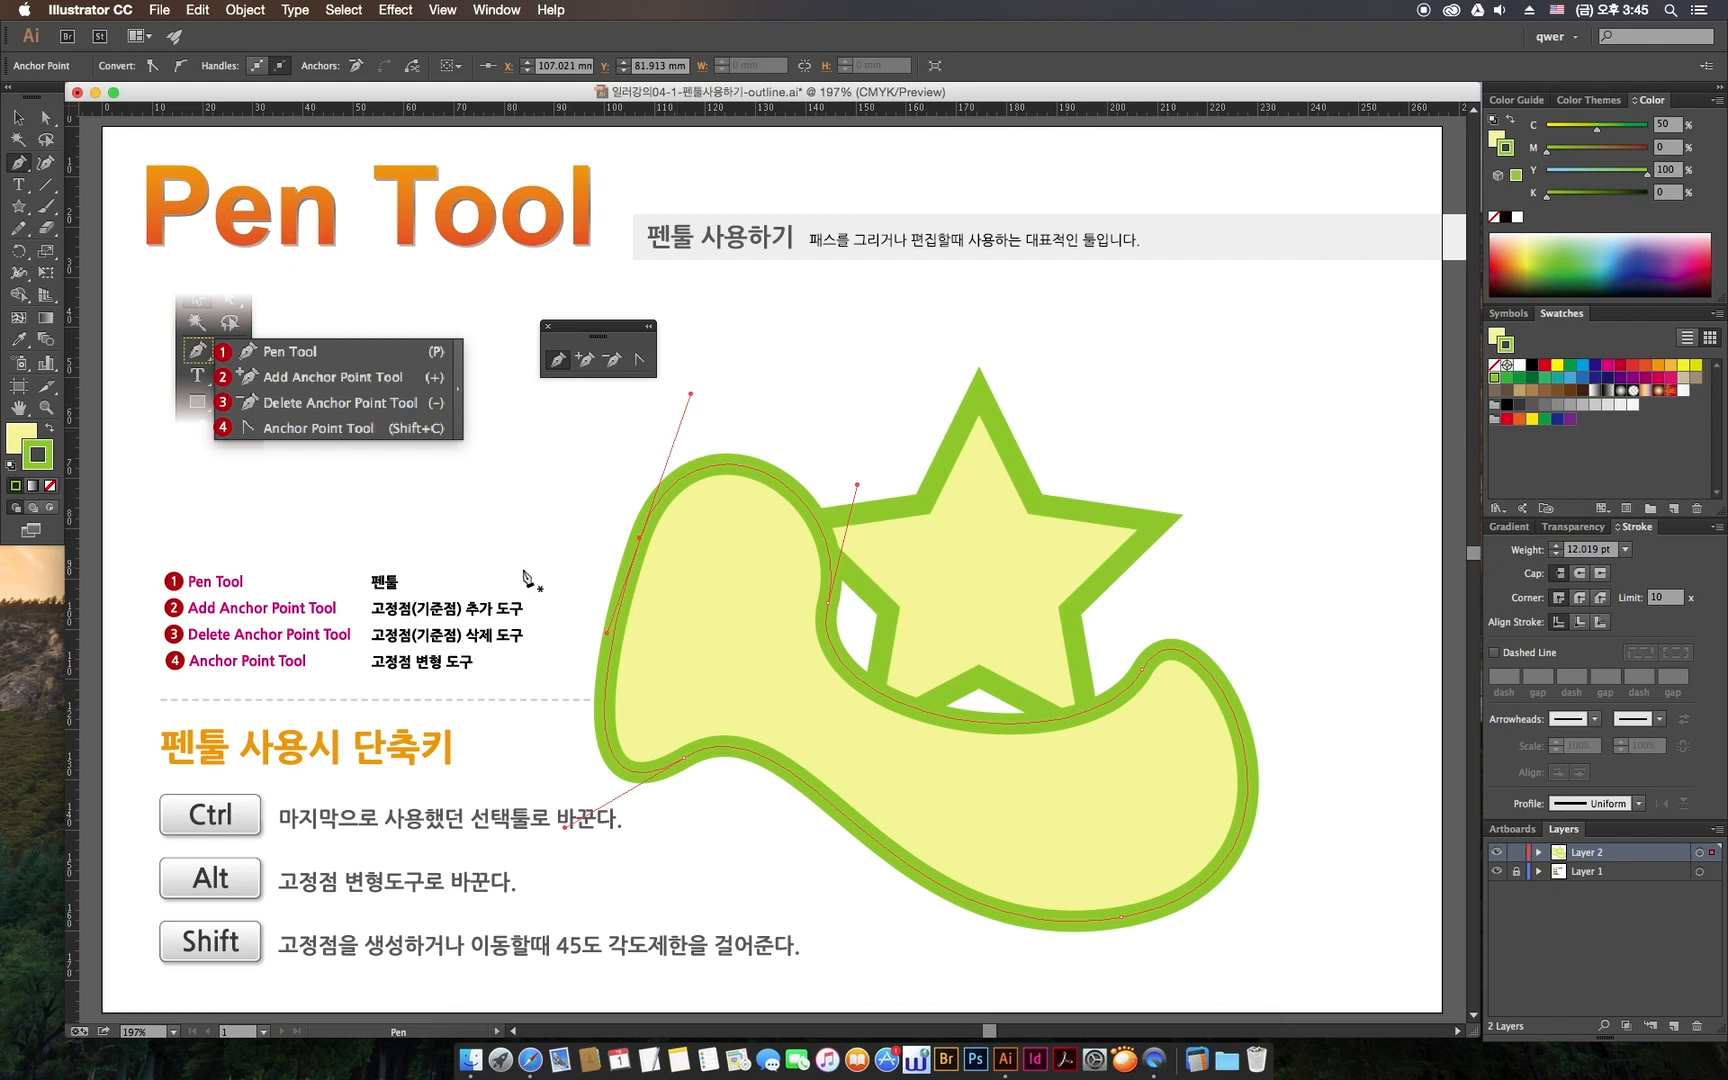
- Select the closed wavy shape and delete it
{"action": "left_click", "coordinate": [18, 117]}
{"action": "mouse_move", "coordinate": [862, 748]}
{"action": "left_mouse_down"}
{"action": "mouse_move", "coordinate": [802, 552]}
{"action": "mouse_move", "coordinate": [1130, 675]}
{"action": "mouse_move", "coordinate": [937, 663]}
{"action": "mouse_move", "coordinate": [940, 648]}
{"action": "left_mouse_up"}
{"action": "key", "text": "Delete"}
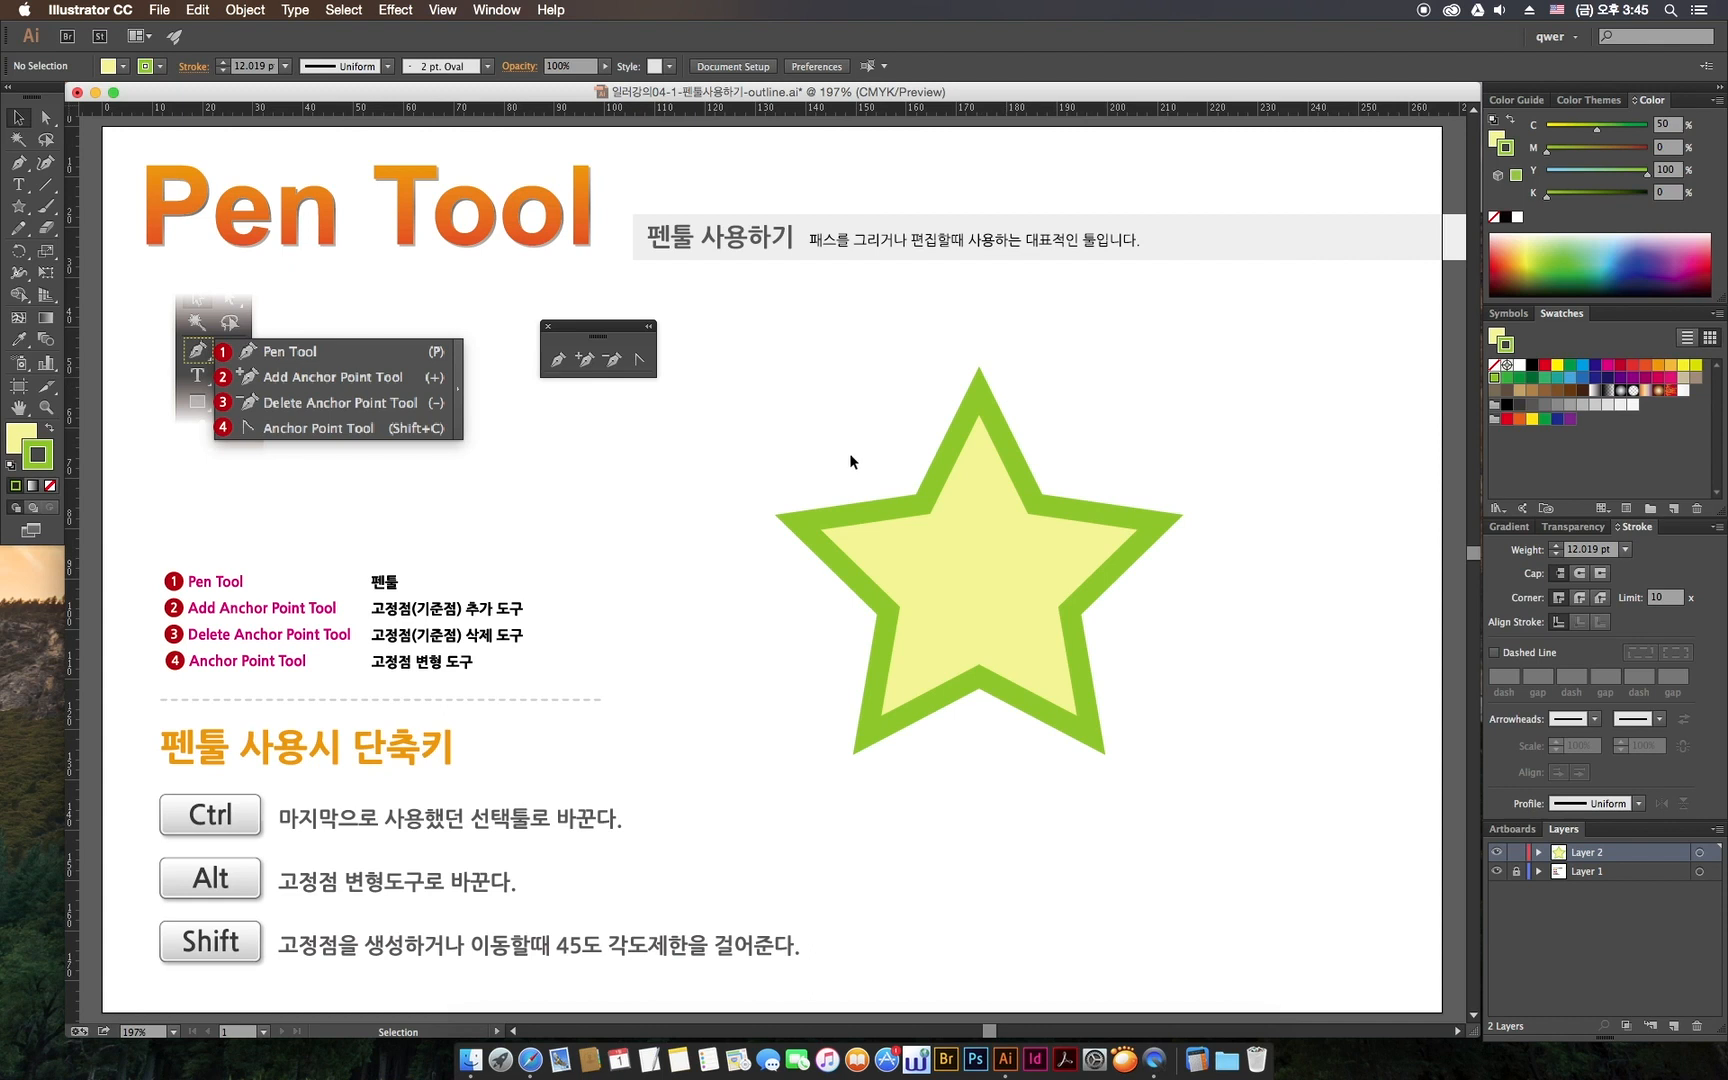
- Try to add an anchor point away from the unselected star's path with the Add Anchor Point tool
{"action": "left_click", "coordinate": [587, 366]}
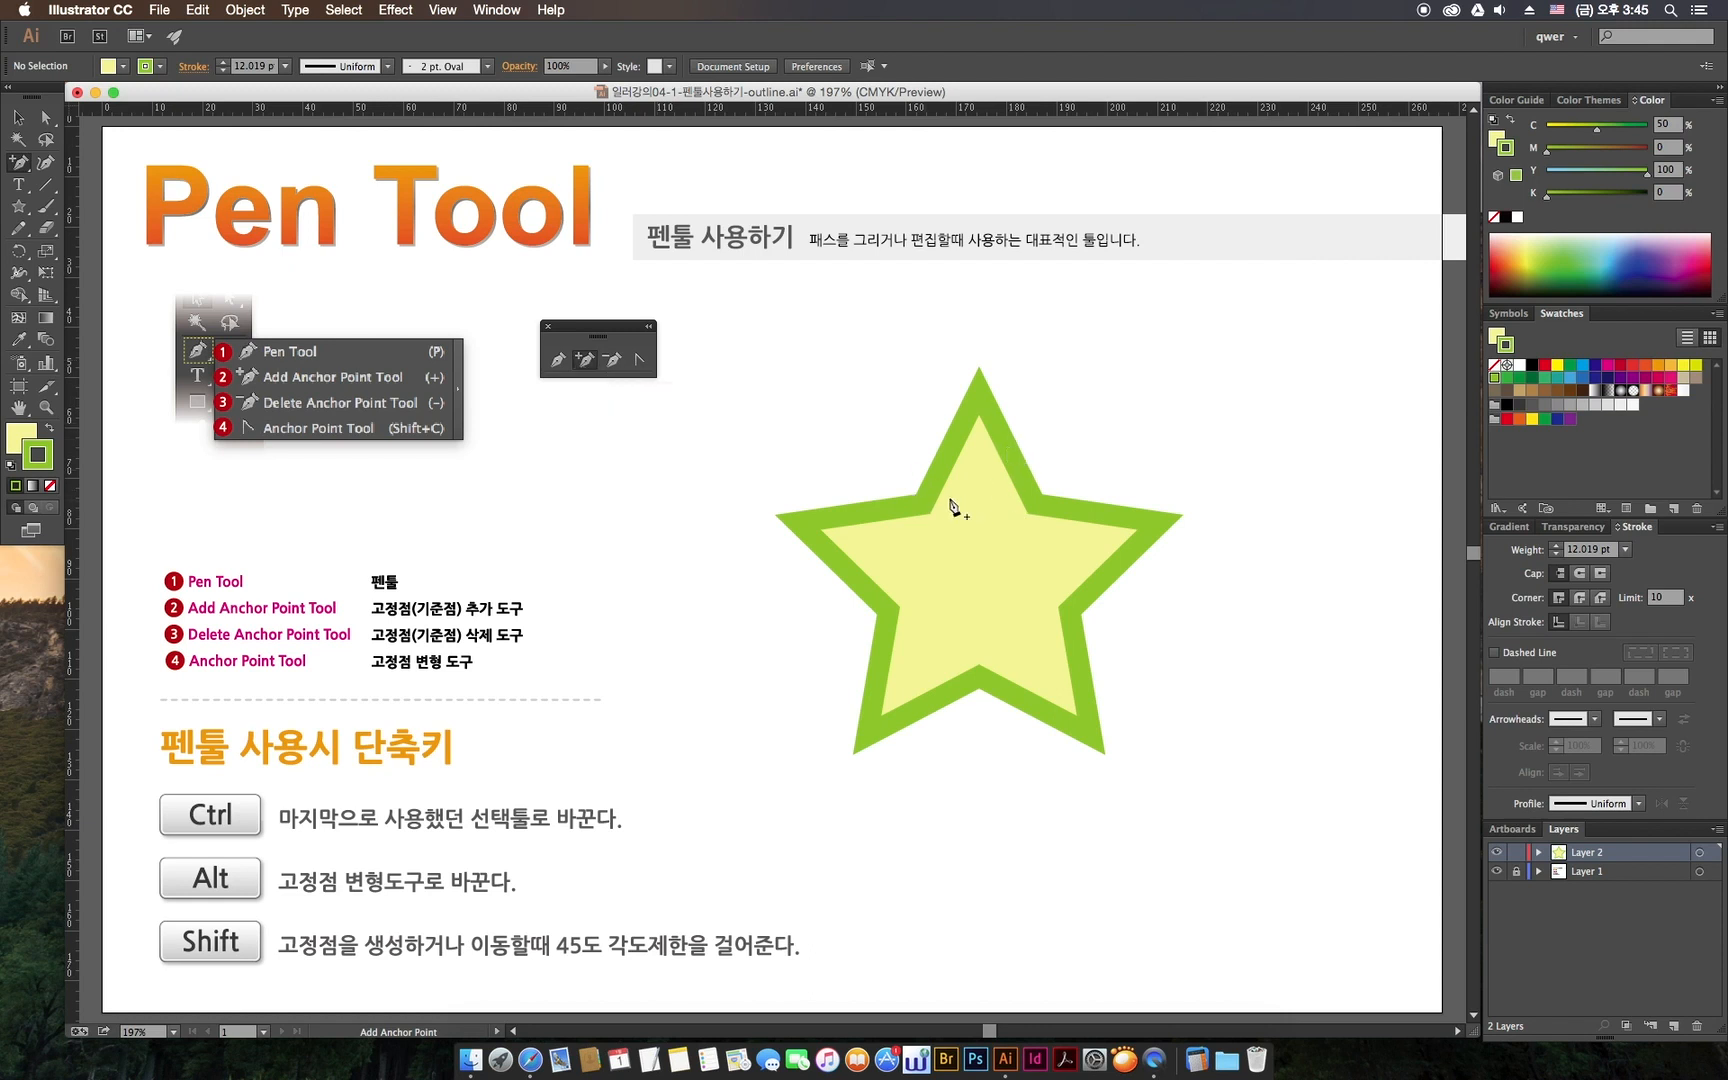
{"action": "left_click", "coordinate": [934, 443]}
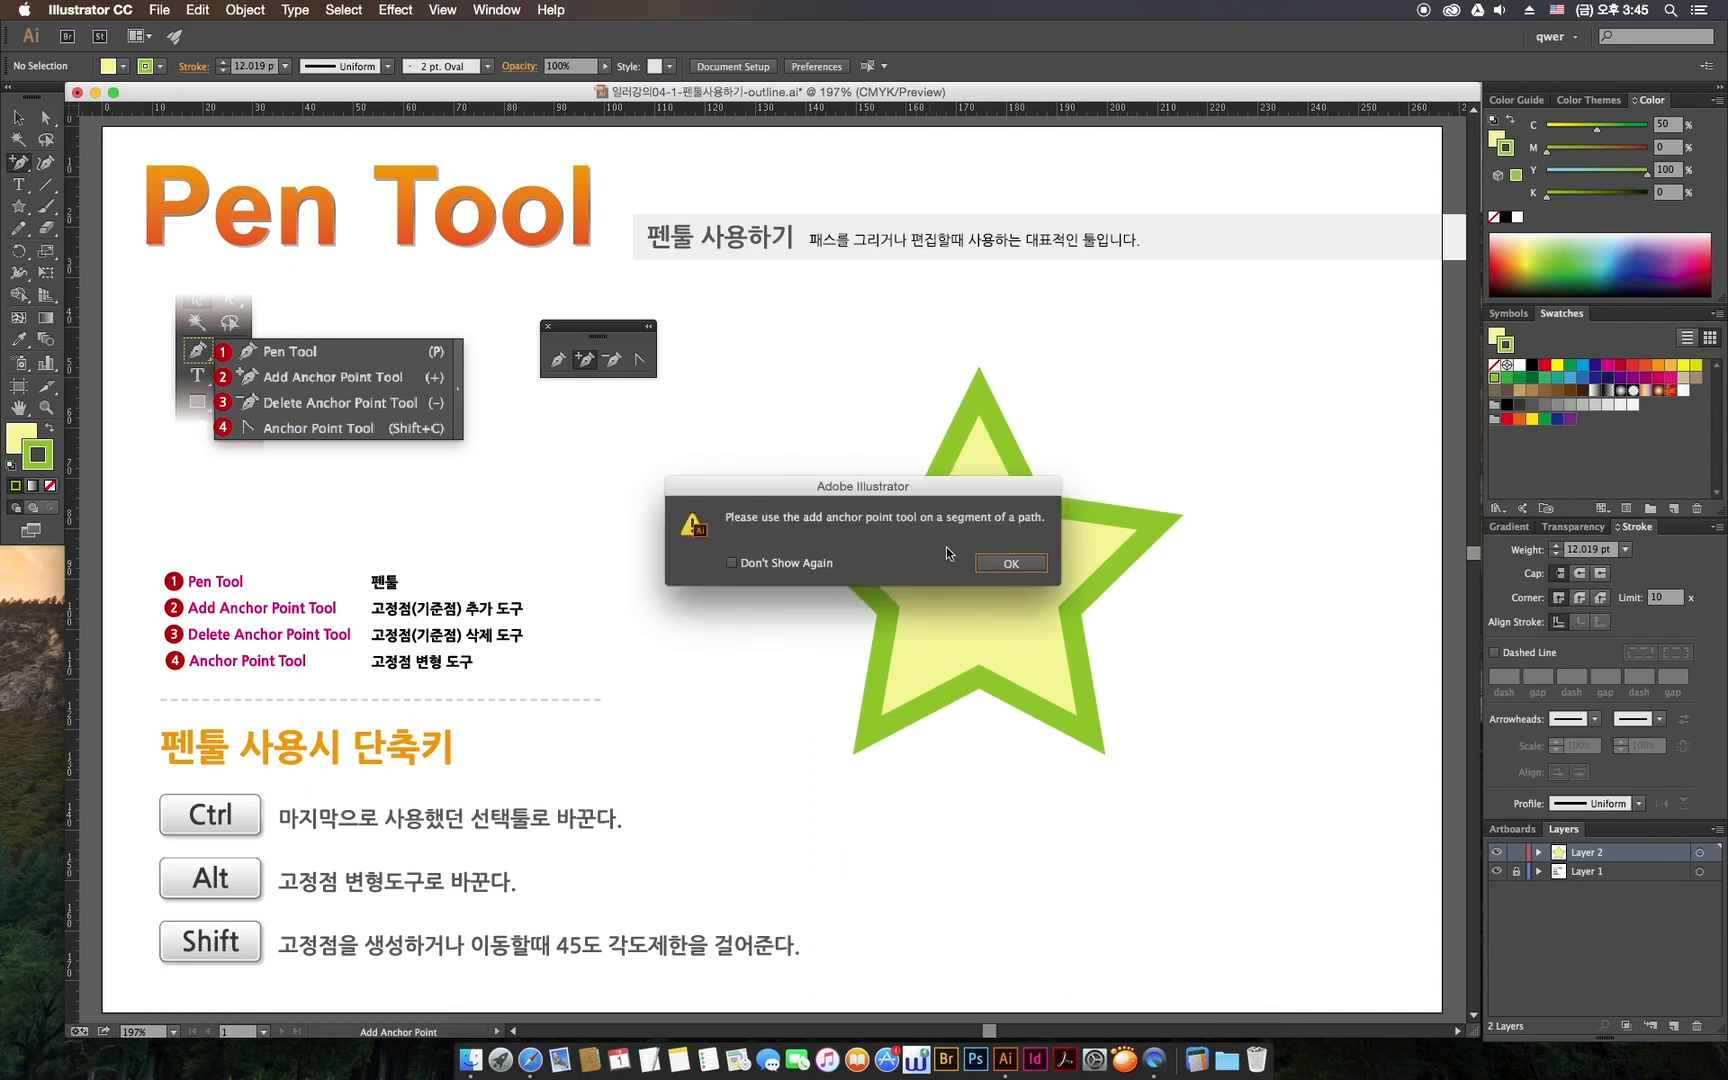
{"action": "left_click", "coordinate": [1011, 565]}
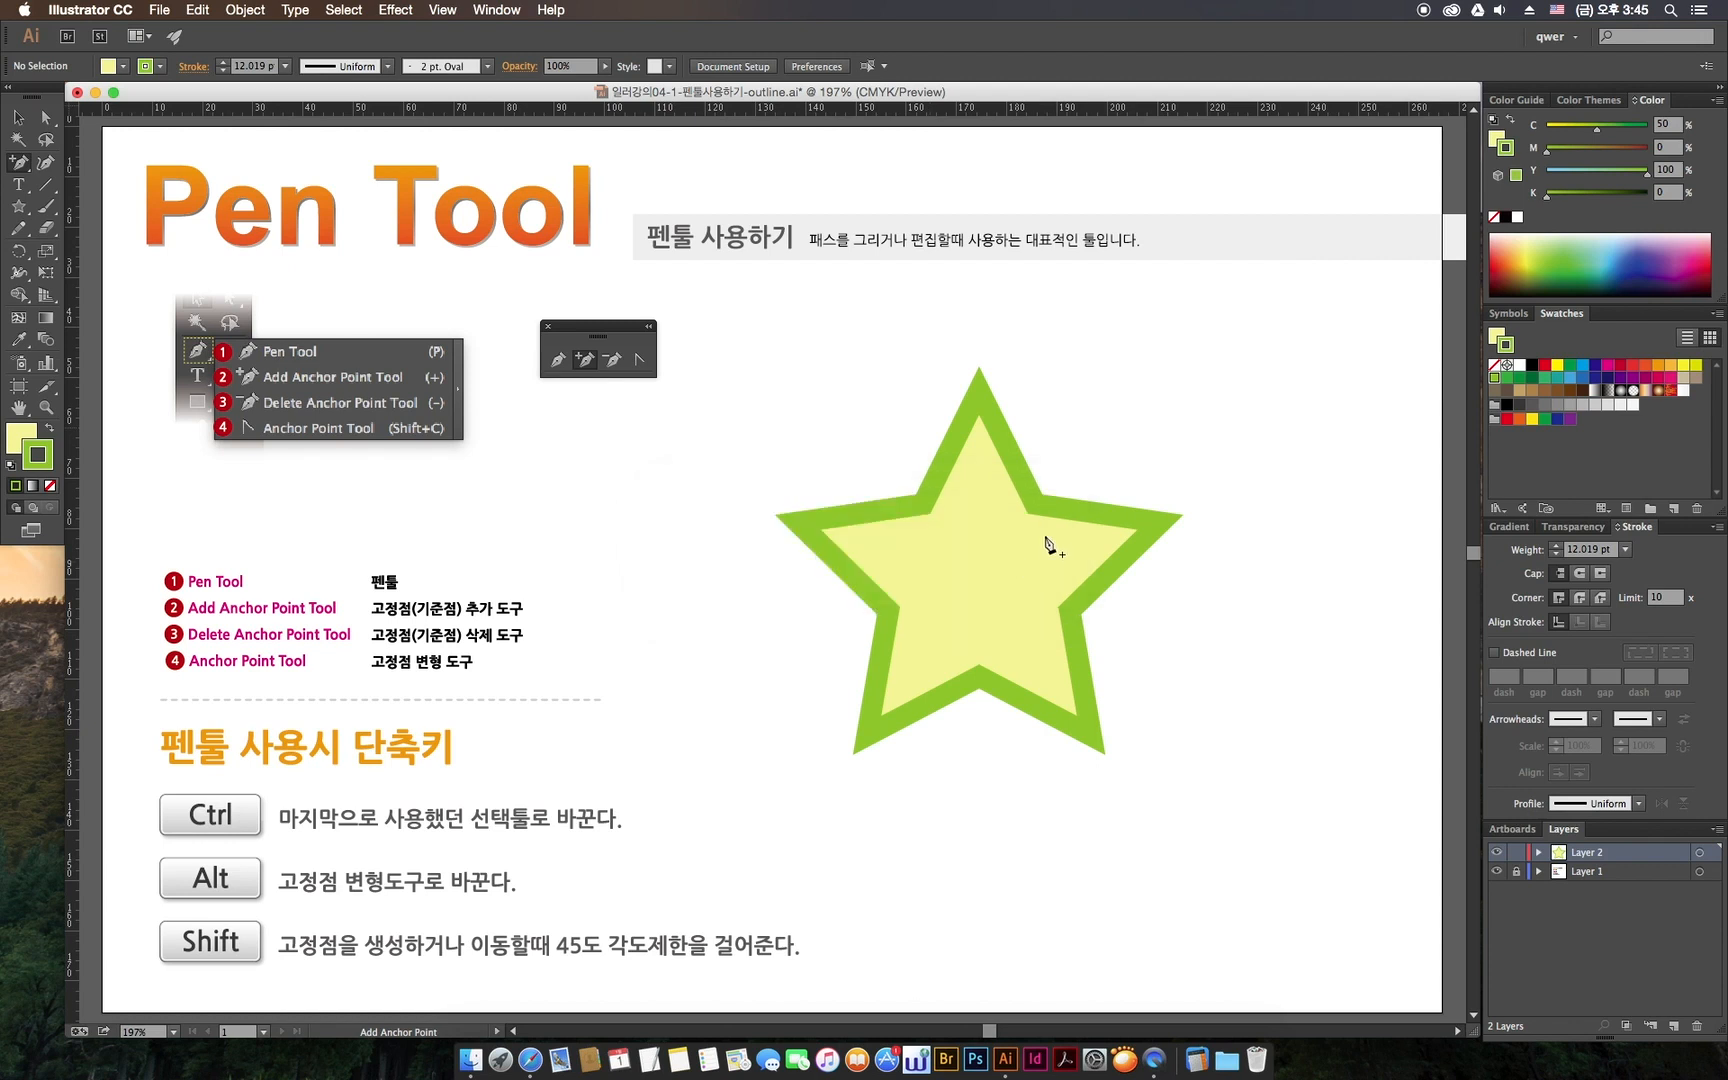
- Select the star and add one anchor point on each of the two edges meeting at its upper-right inner corner
{"action": "left_click", "coordinate": [19, 118]}
{"action": "left_click", "coordinate": [963, 617]}
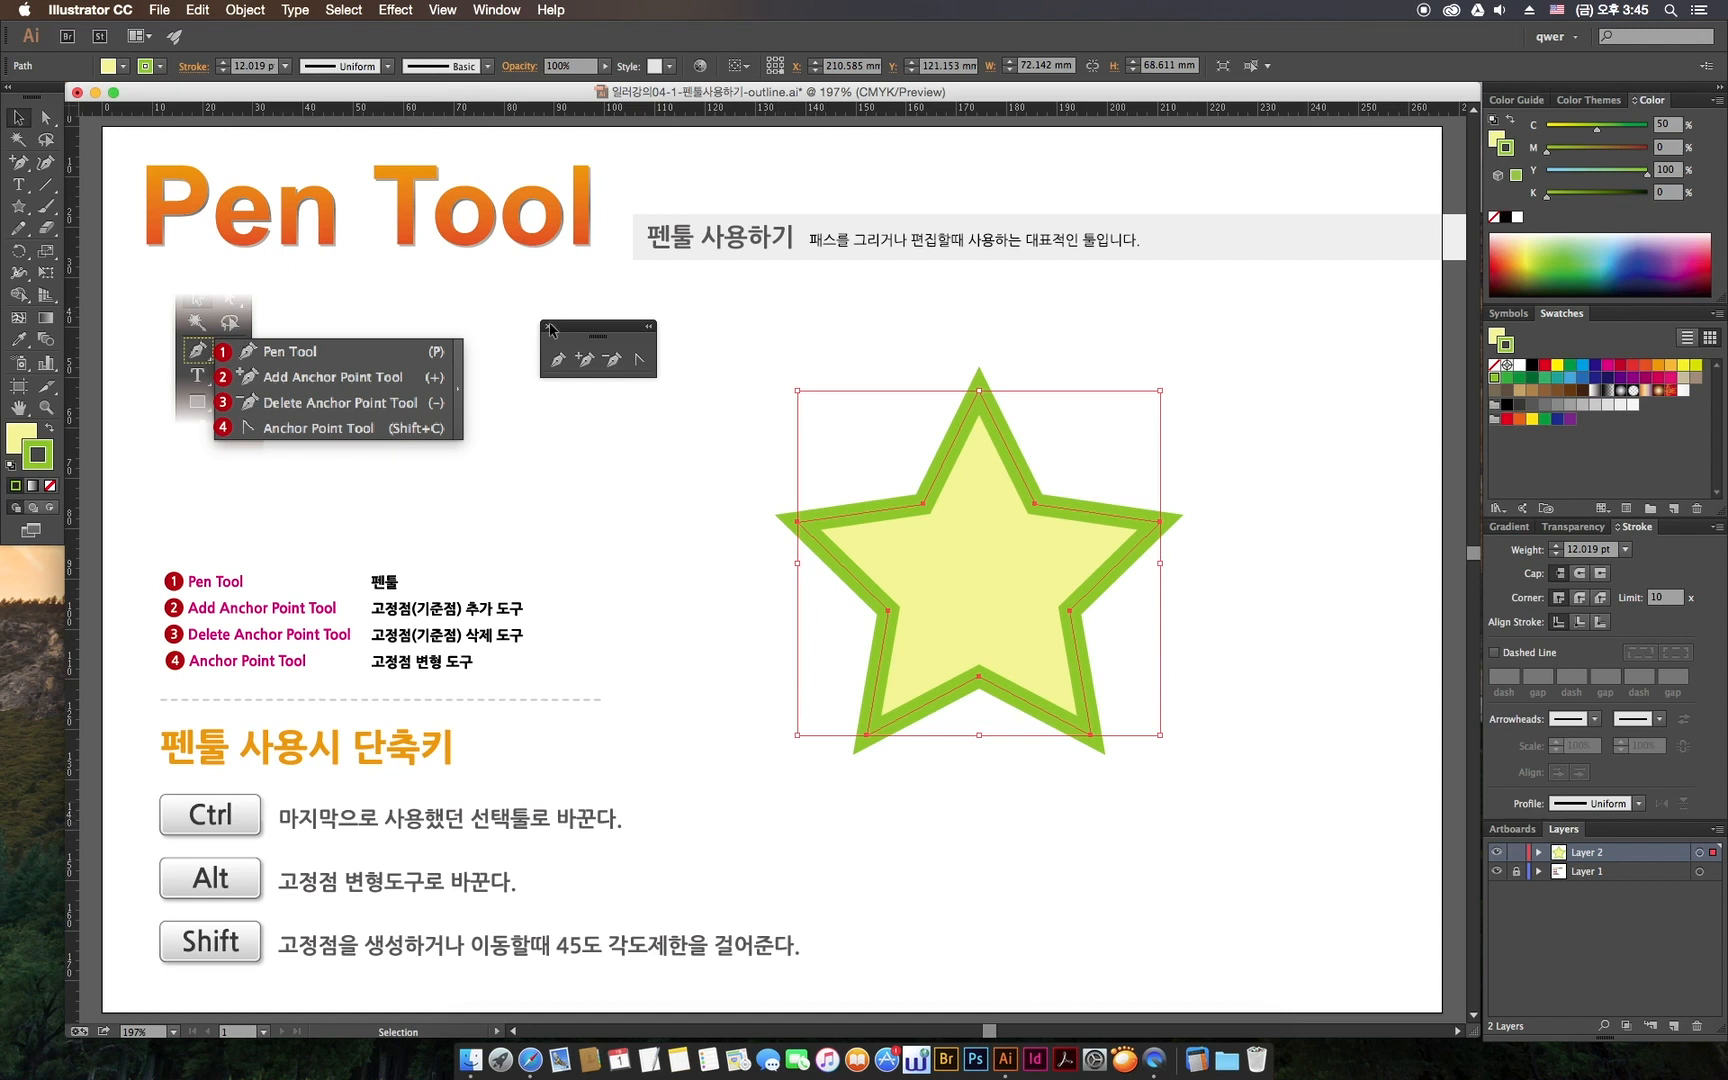
{"action": "left_click", "coordinate": [585, 358]}
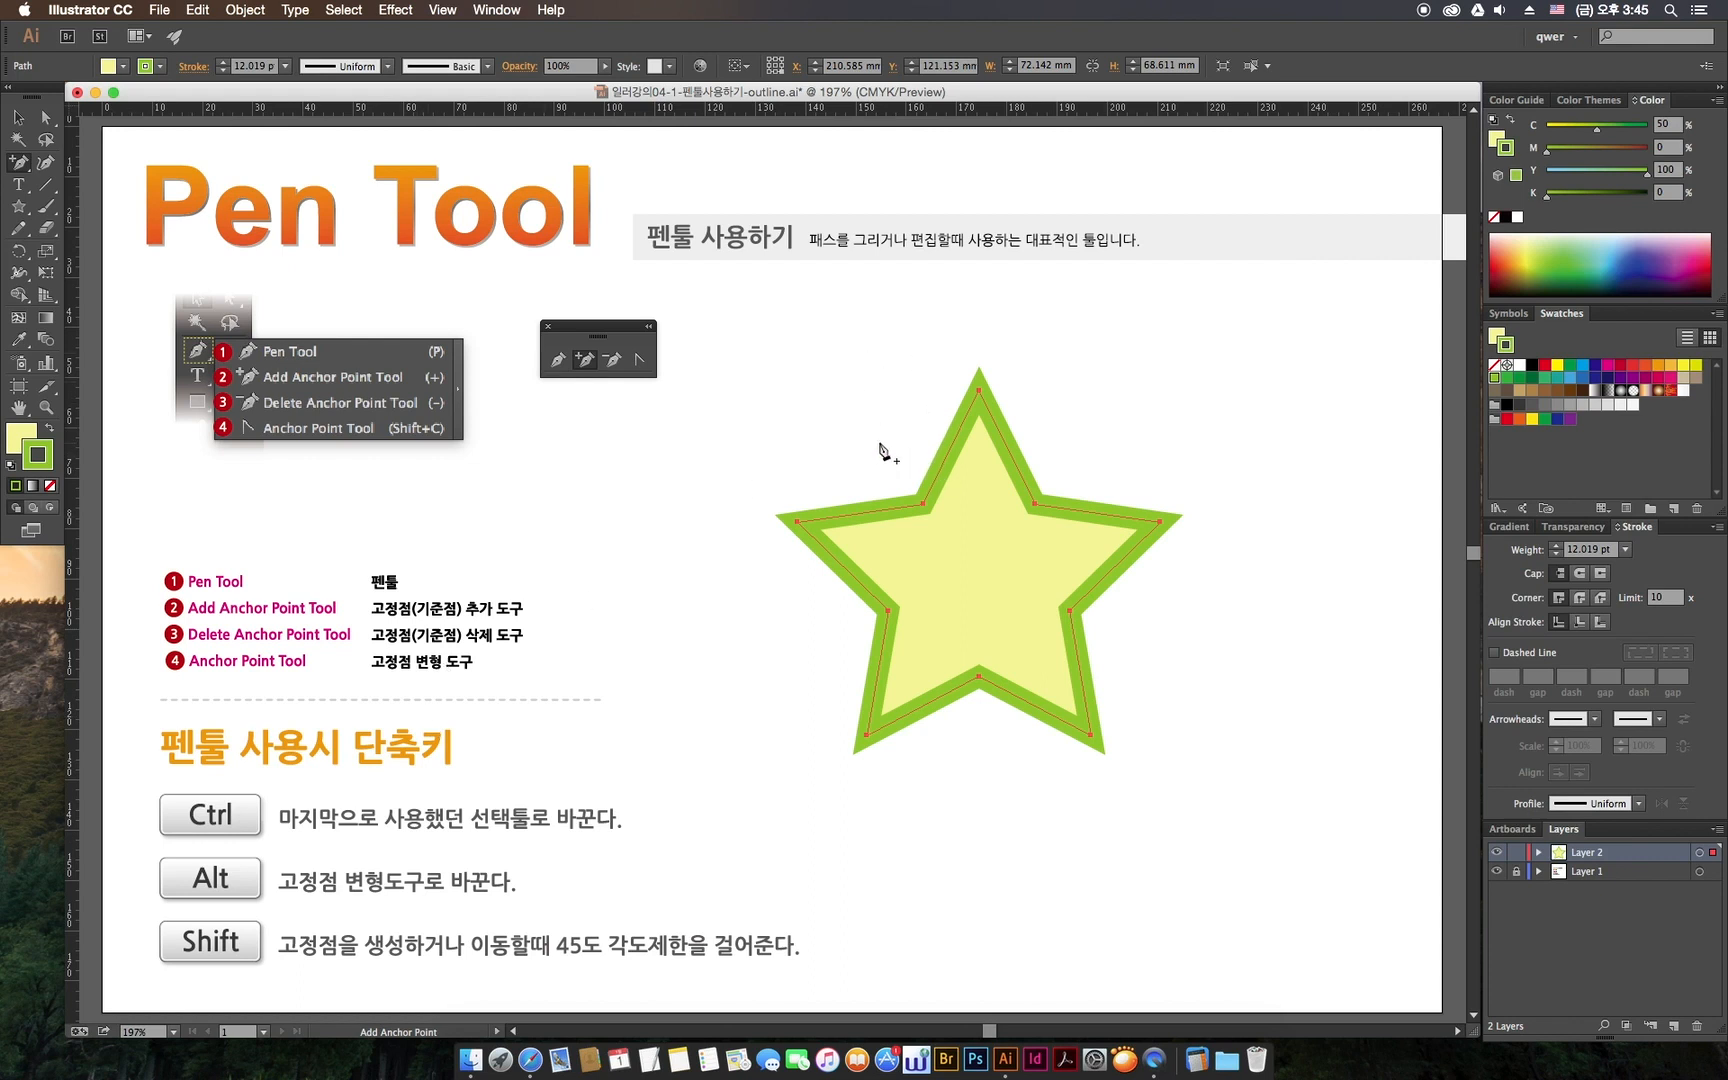
{"action": "left_click", "coordinate": [1009, 452]}
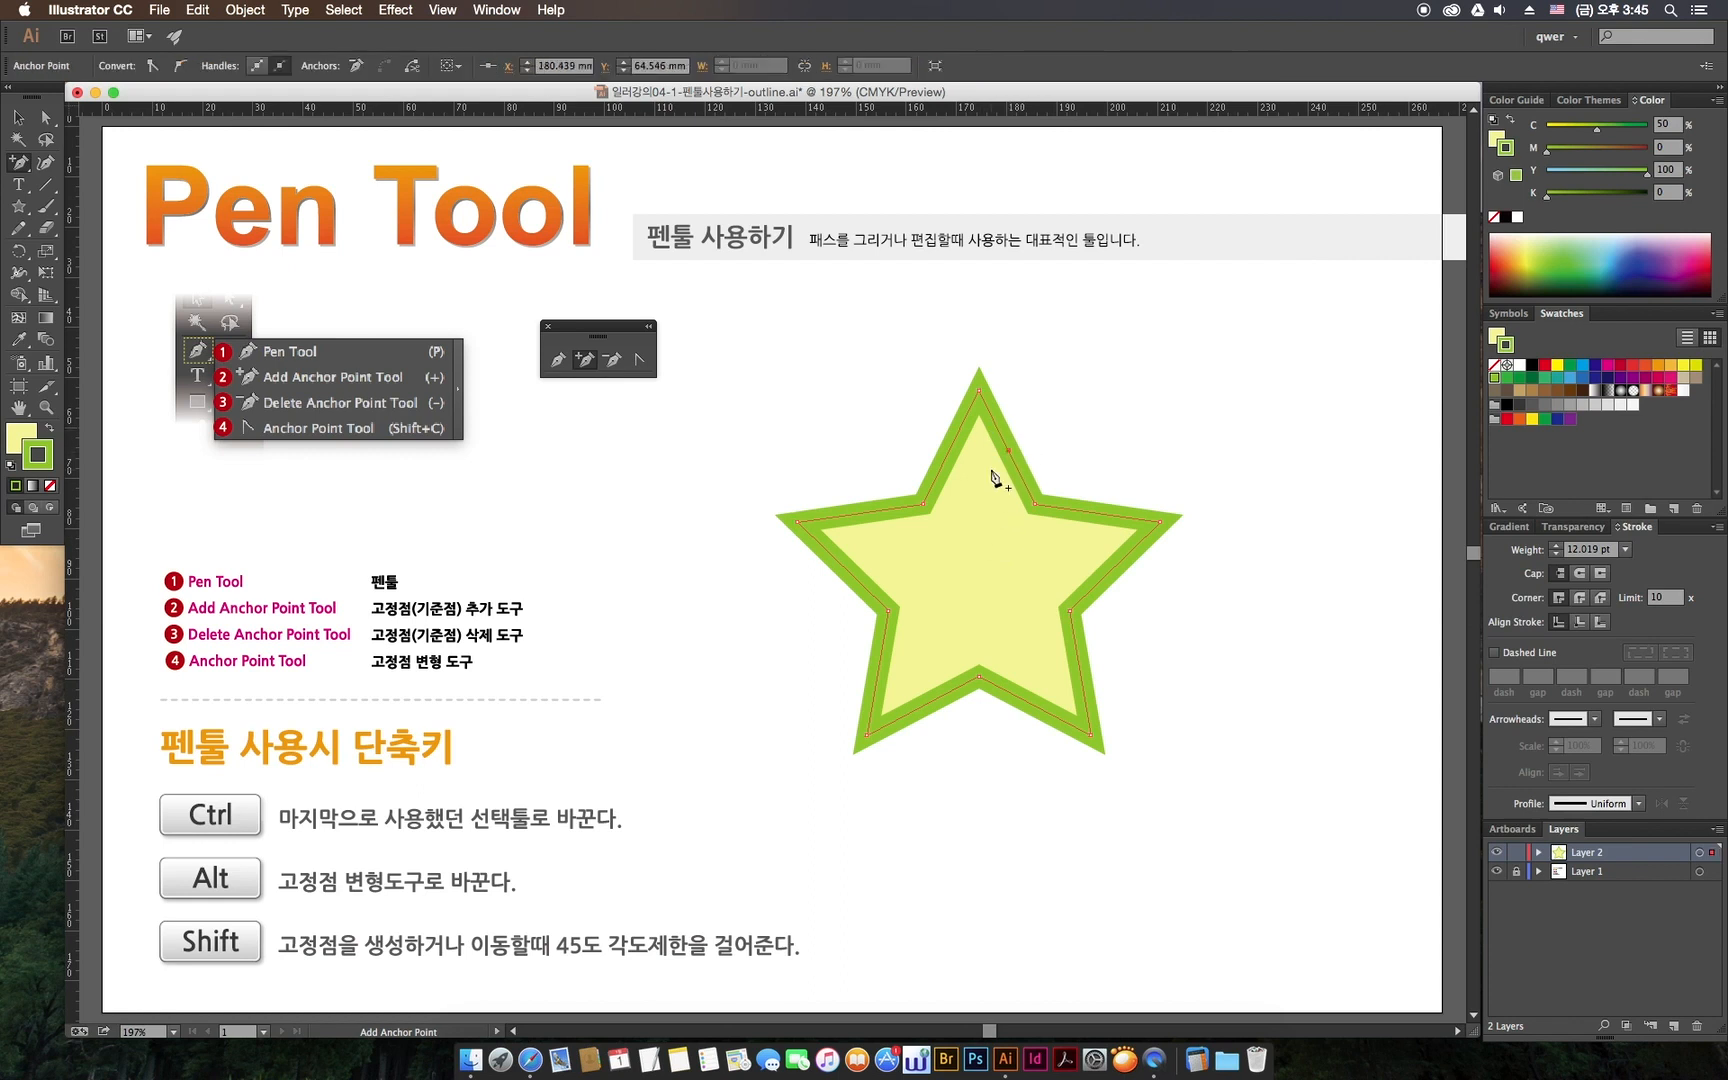
{"action": "left_click", "coordinate": [1087, 511]}
- Move the star's upper-right inner corner outward to form a sixth tip, and shift the added anchor point on its right slightly inward
{"action": "left_click", "coordinate": [45, 117]}
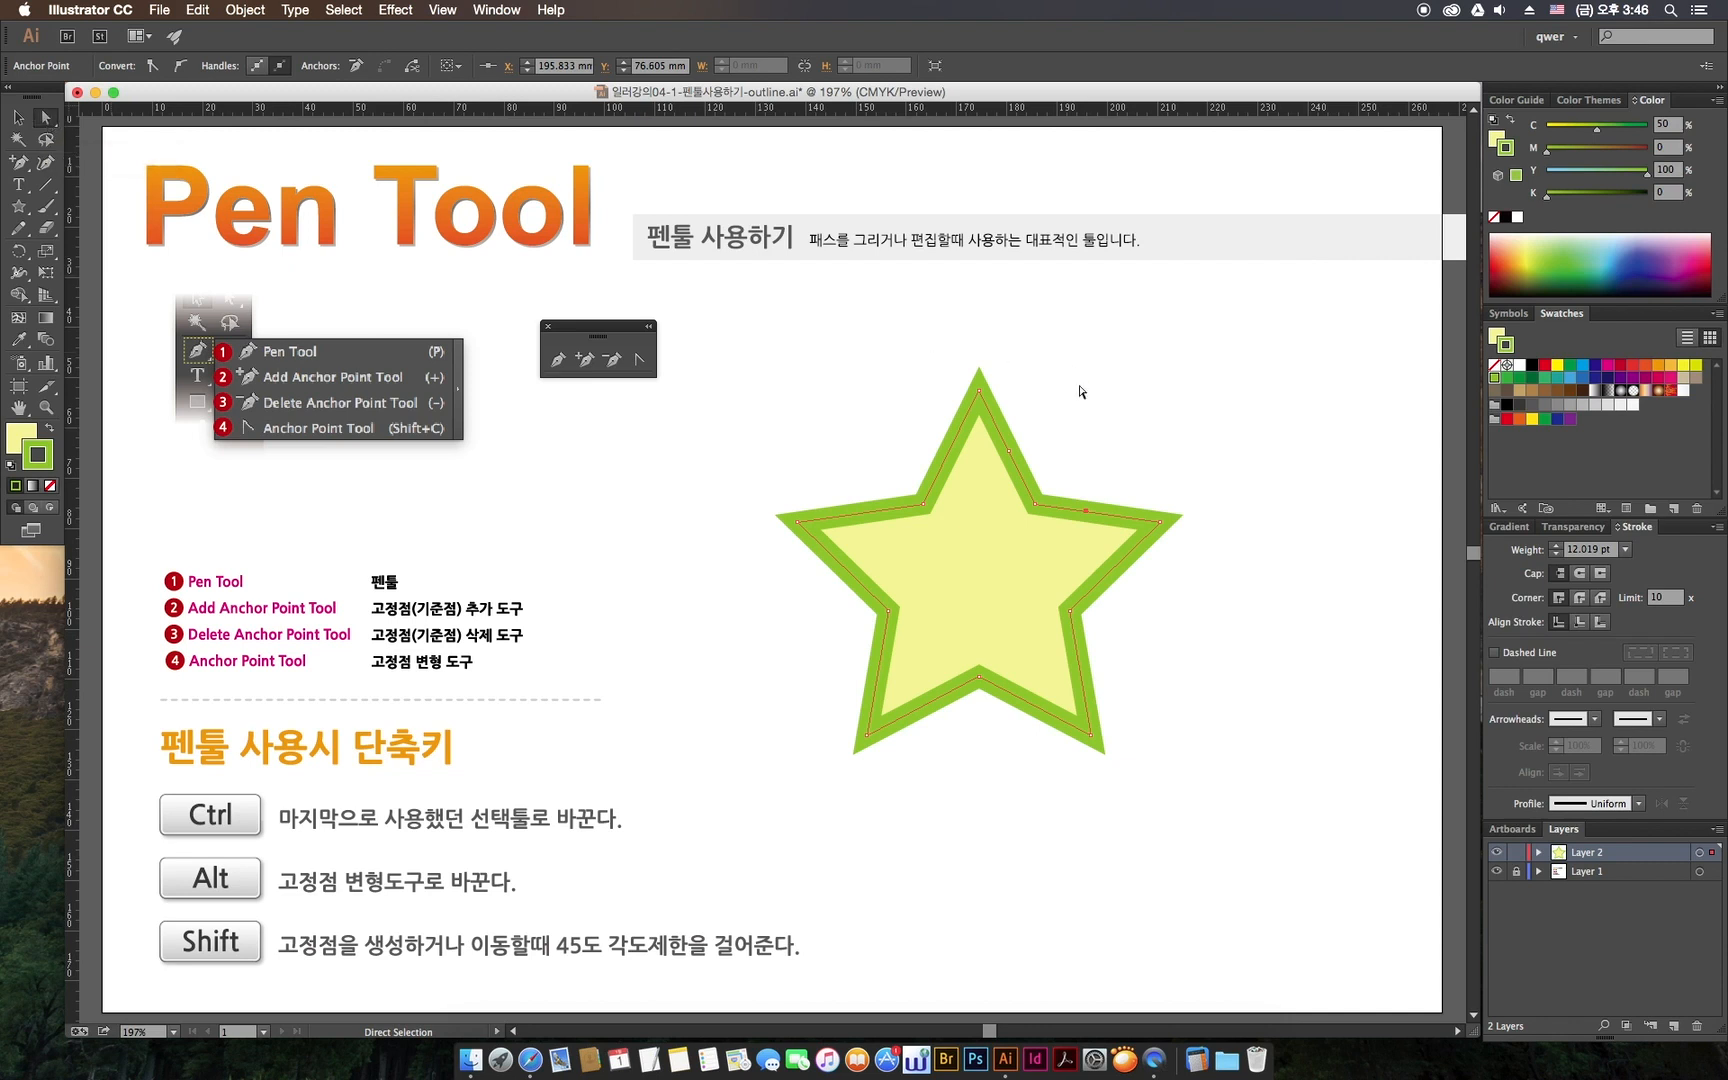
{"action": "left_click", "coordinate": [1036, 505]}
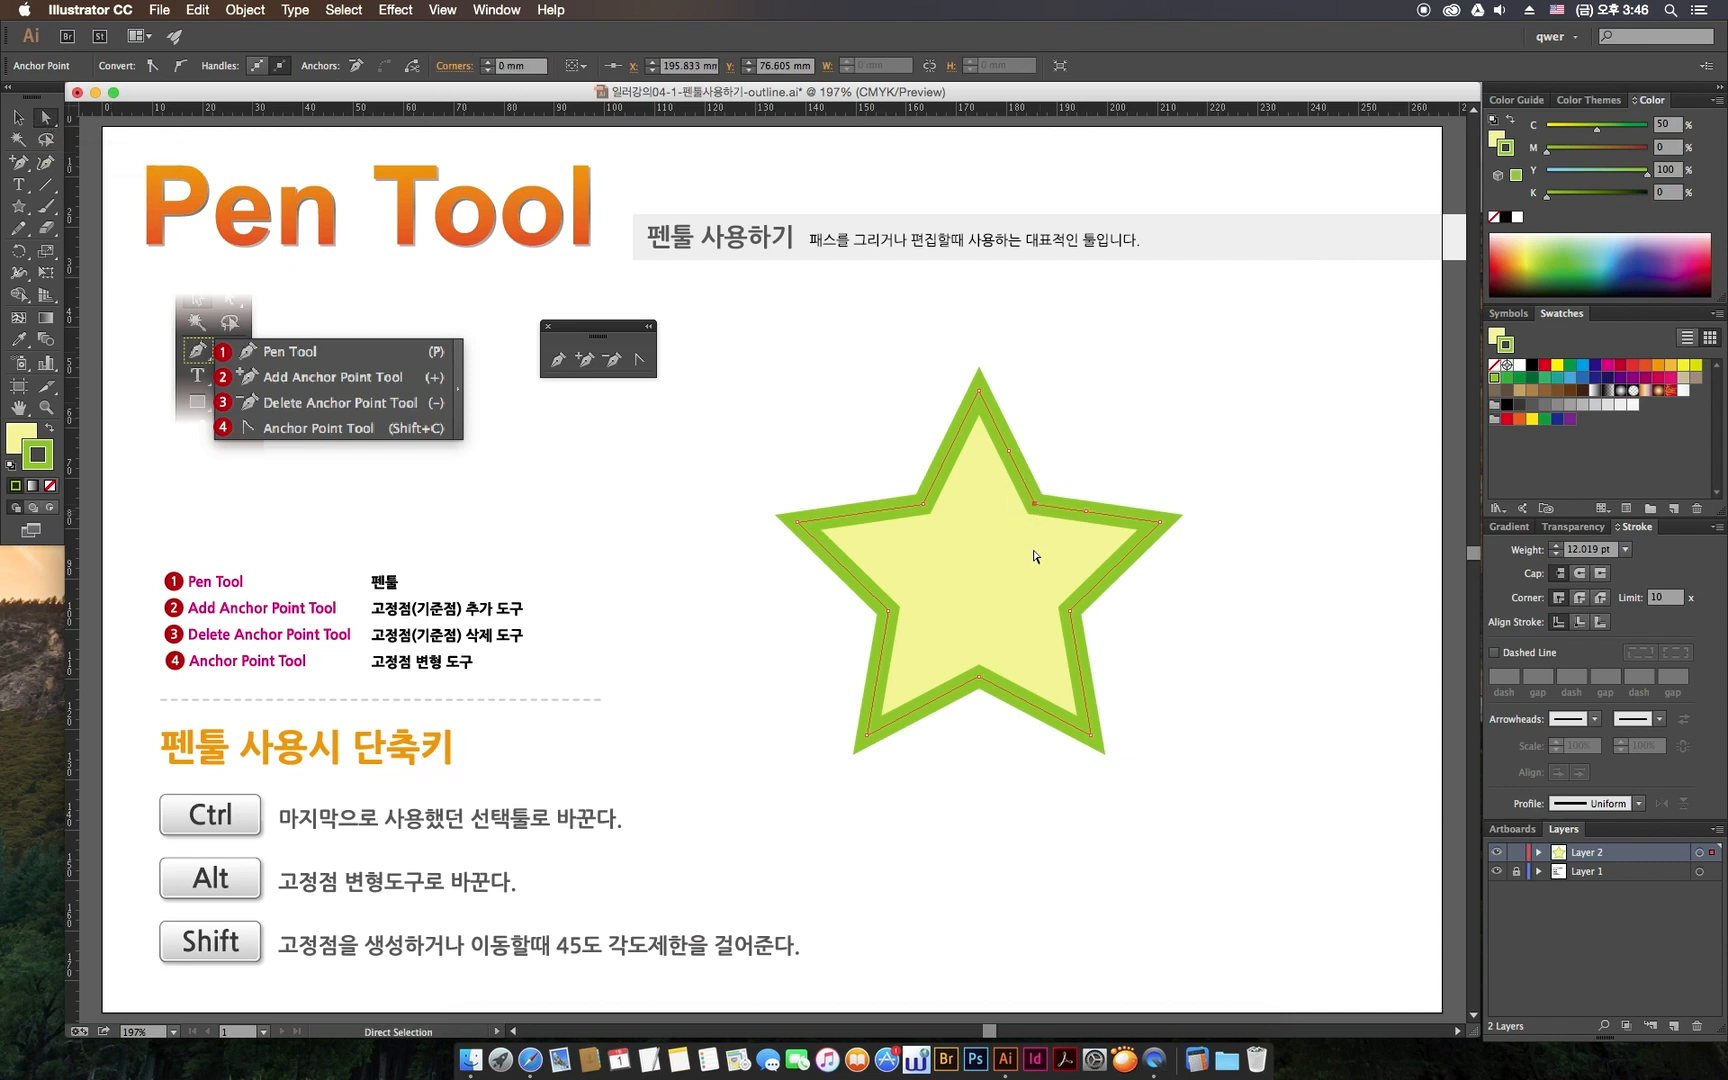
{"action": "left_click_drag", "start_coordinate": [1036, 505], "coordinate": [1101, 393]}
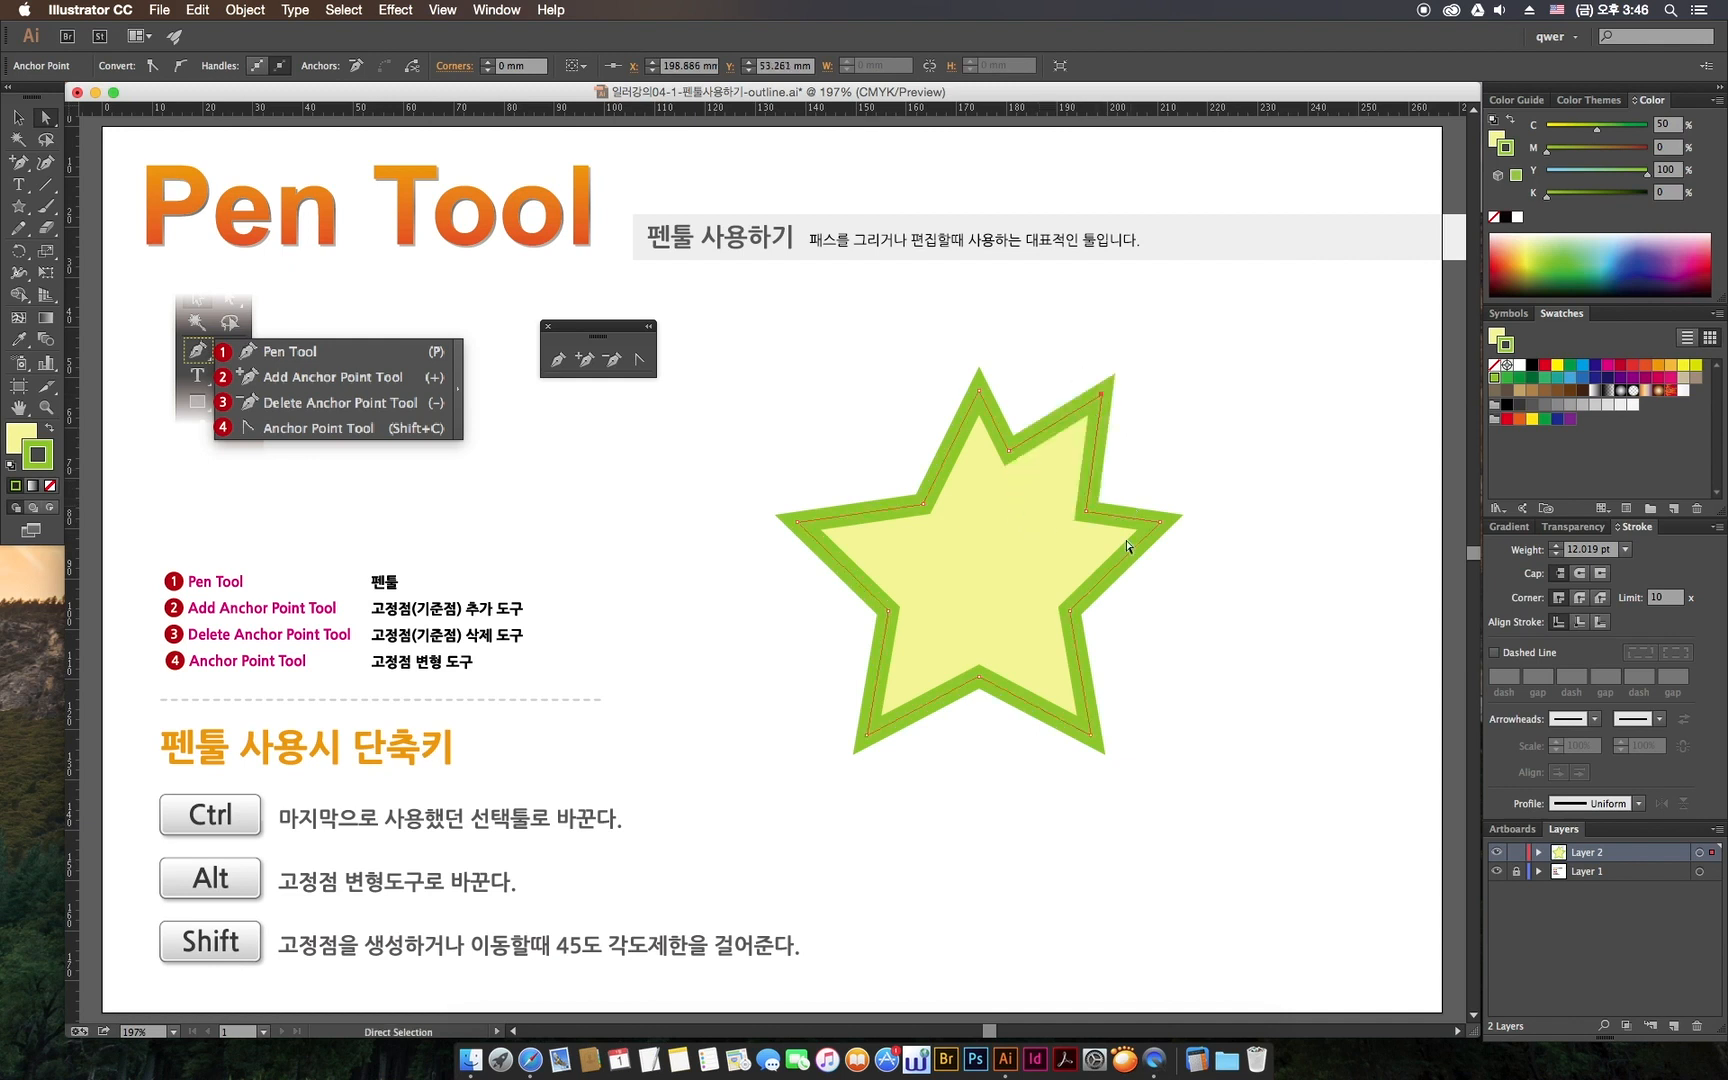
{"action": "left_click_drag", "start_coordinate": [1087, 511], "coordinate": [1066, 496]}
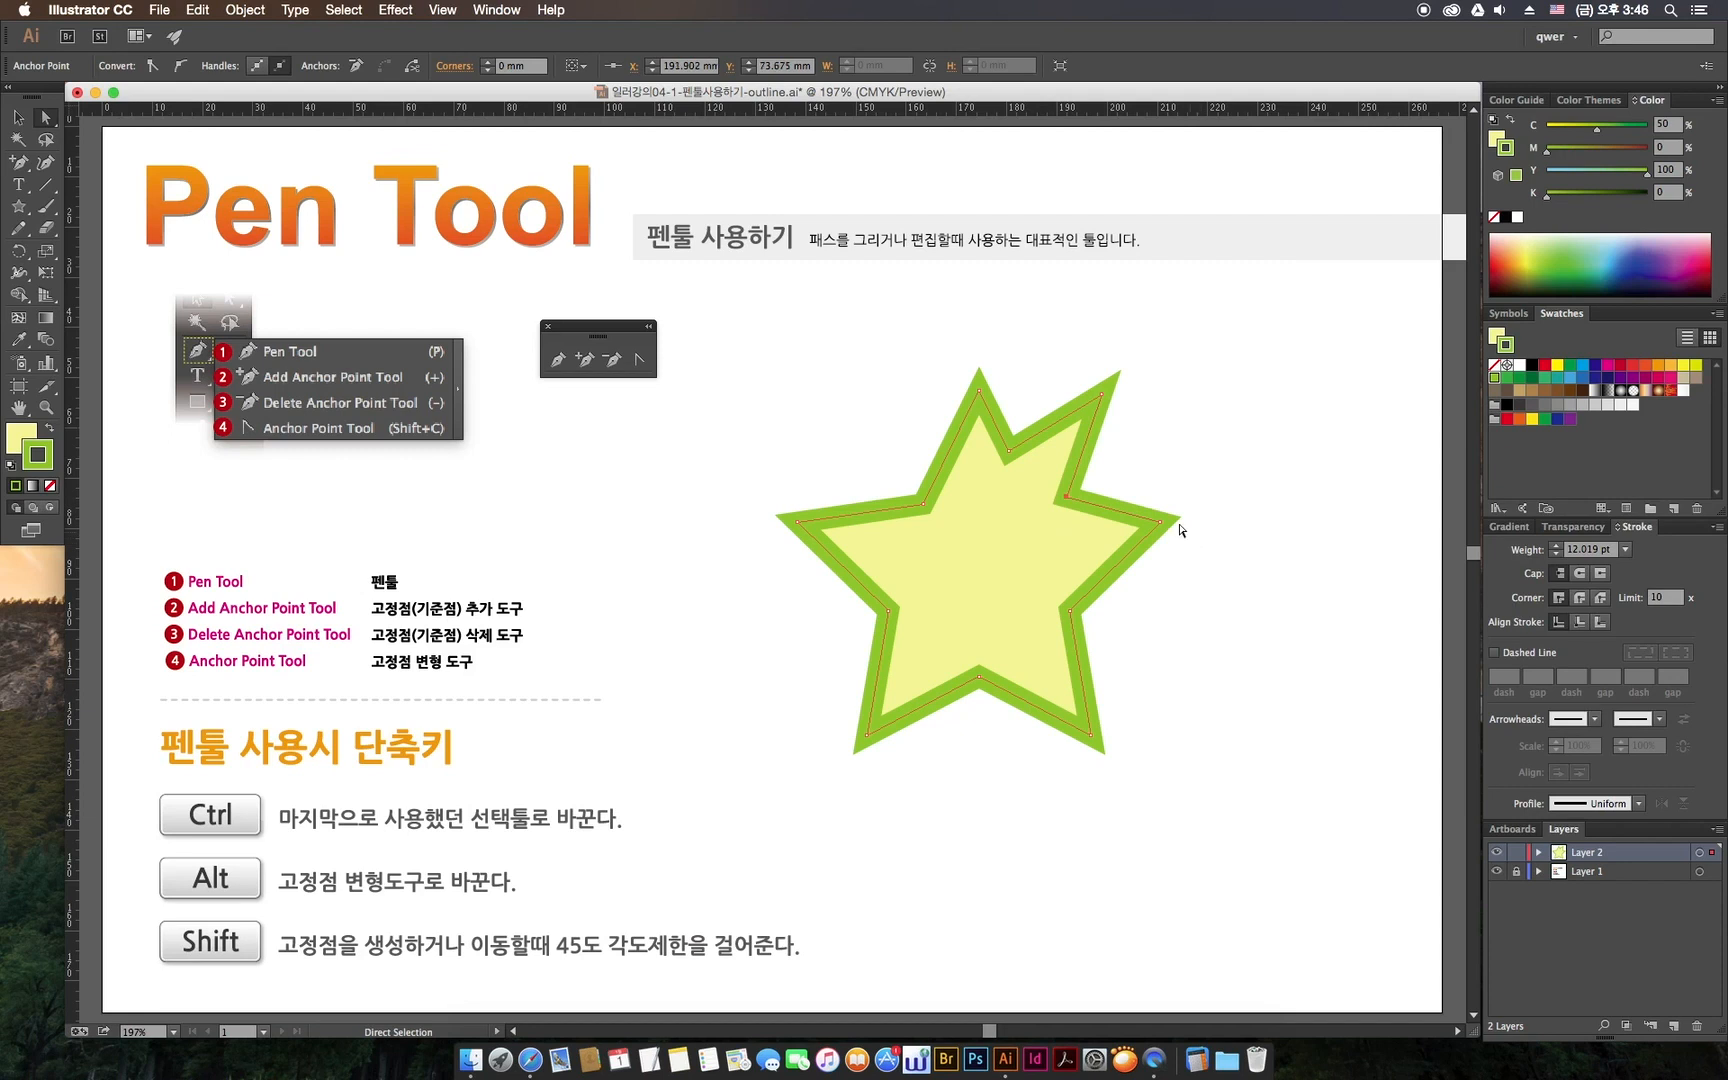
- Move the star's right tip down and outward, its top tip up and to the left, and the inner corner between the two upper tips slightly down
{"action": "left_click_drag", "start_coordinate": [1162, 527], "coordinate": [1198, 574]}
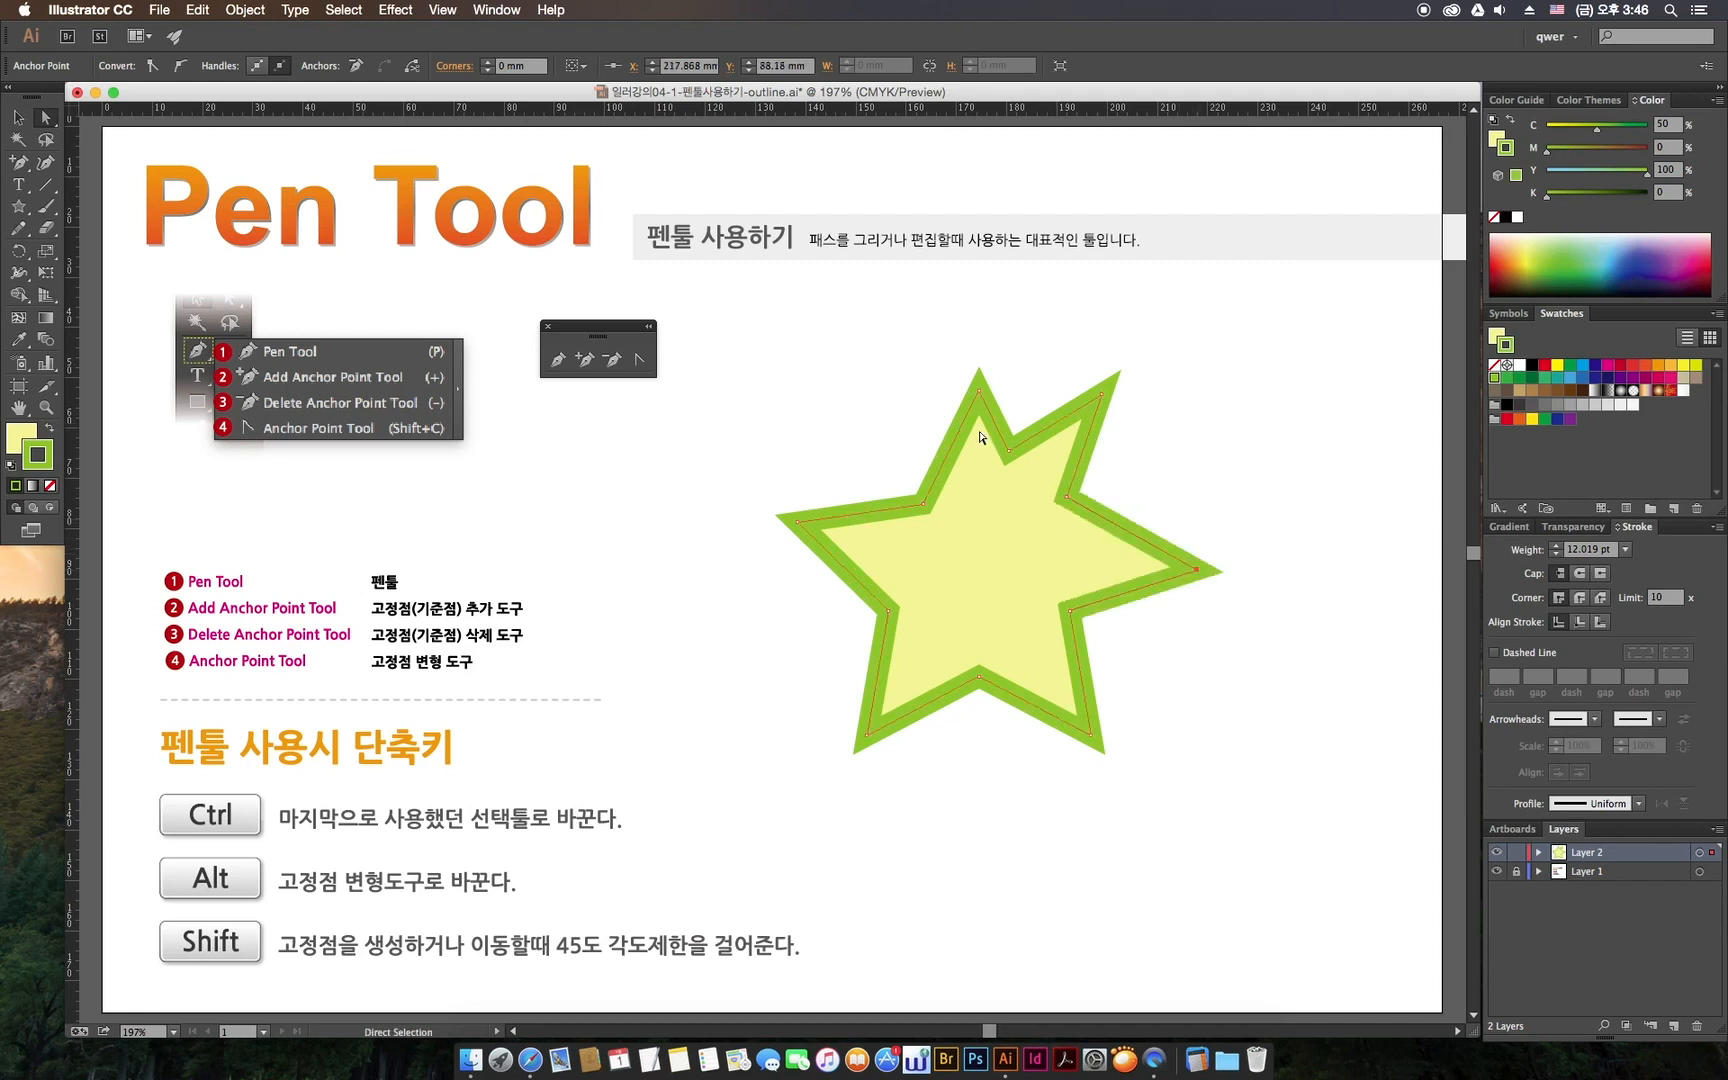
{"action": "left_click_drag", "start_coordinate": [980, 393], "coordinate": [941, 375]}
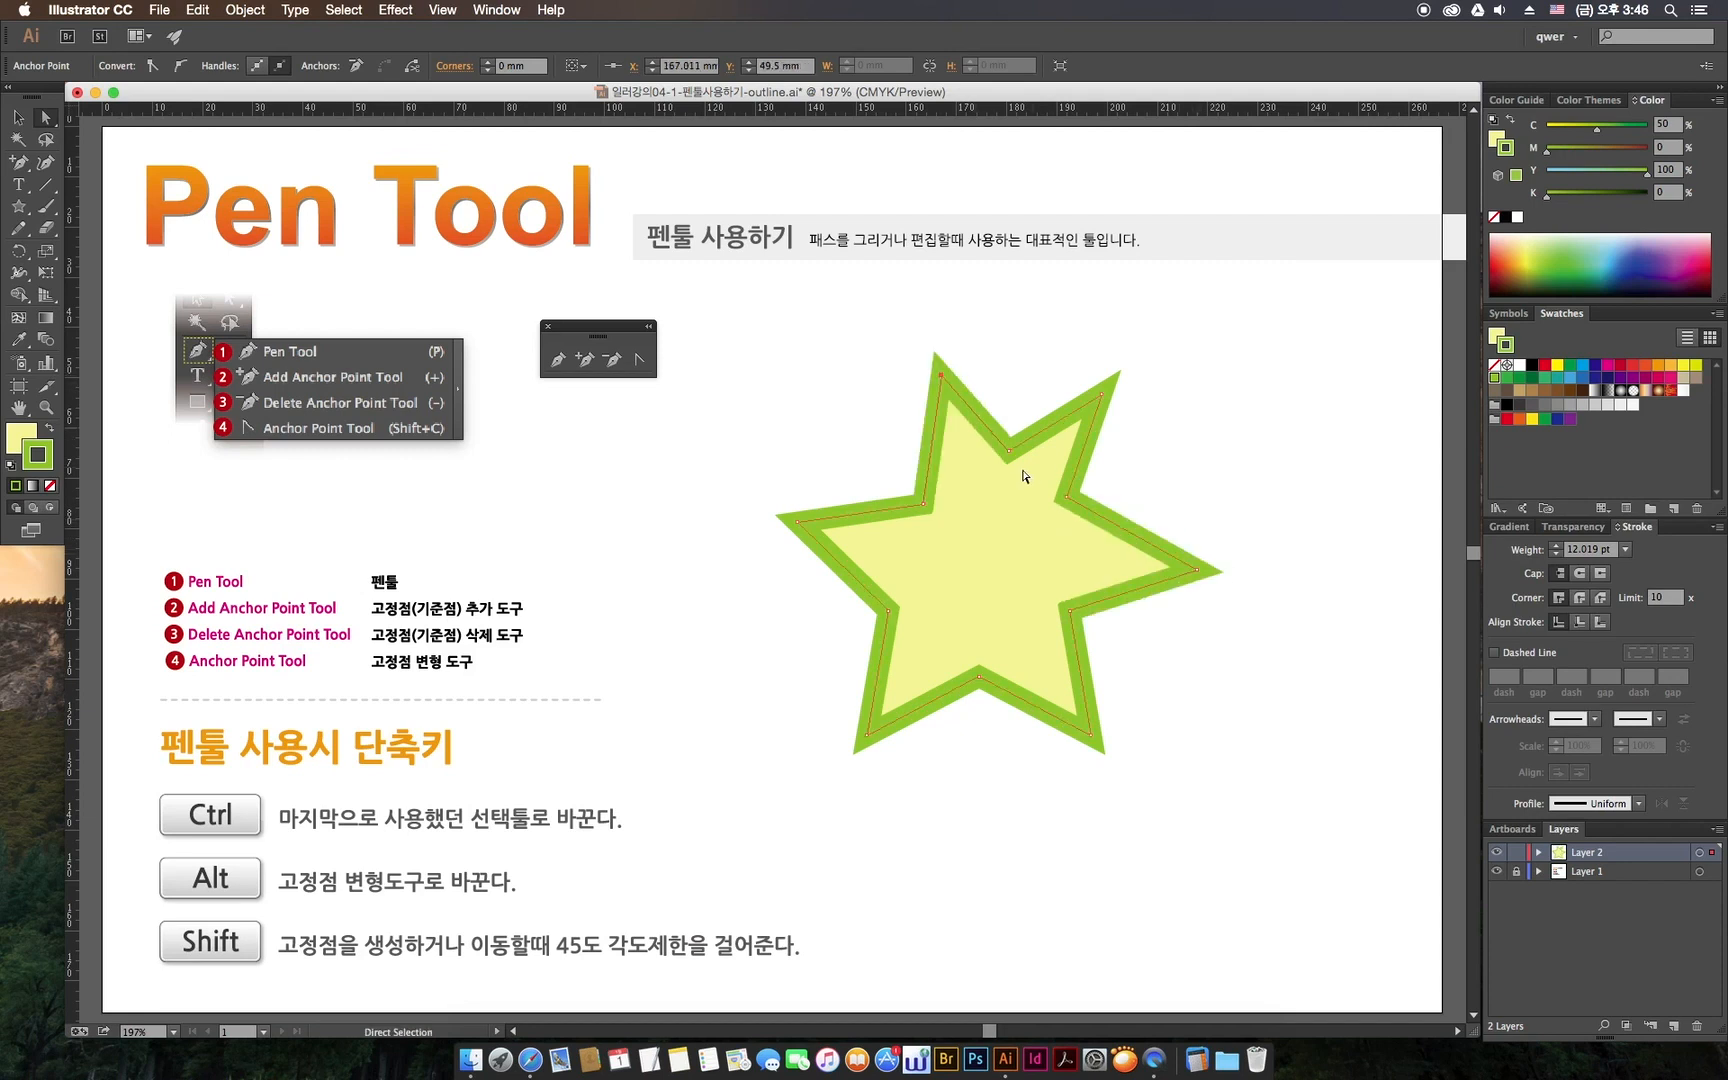
{"action": "mouse_move", "coordinate": [1010, 452]}
{"action": "left_mouse_down"}
{"action": "mouse_move", "coordinate": [1019, 415]}
{"action": "mouse_move", "coordinate": [1013, 465]}
{"action": "left_mouse_up"}
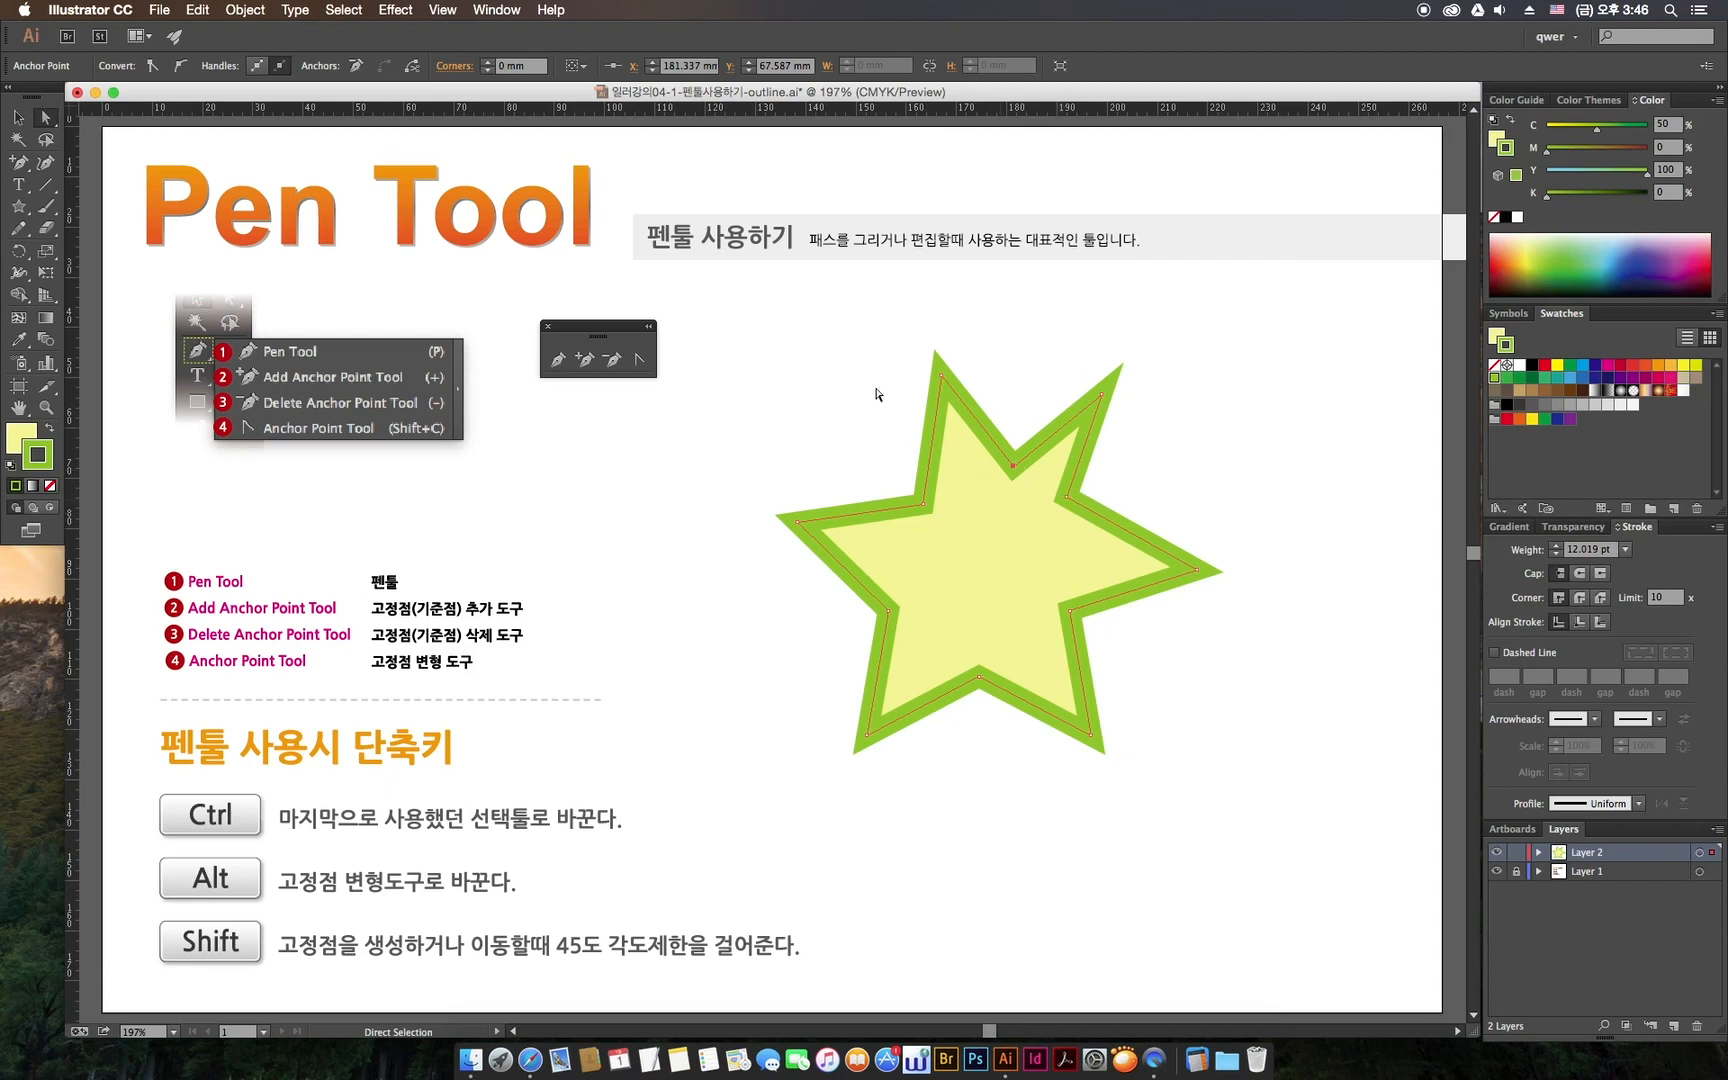
- Delete the star's sixth tip and the inner corner on its right, and reposition the remaining inner corner and right tip to form a five-pointed star
{"action": "left_click", "coordinate": [612, 362]}
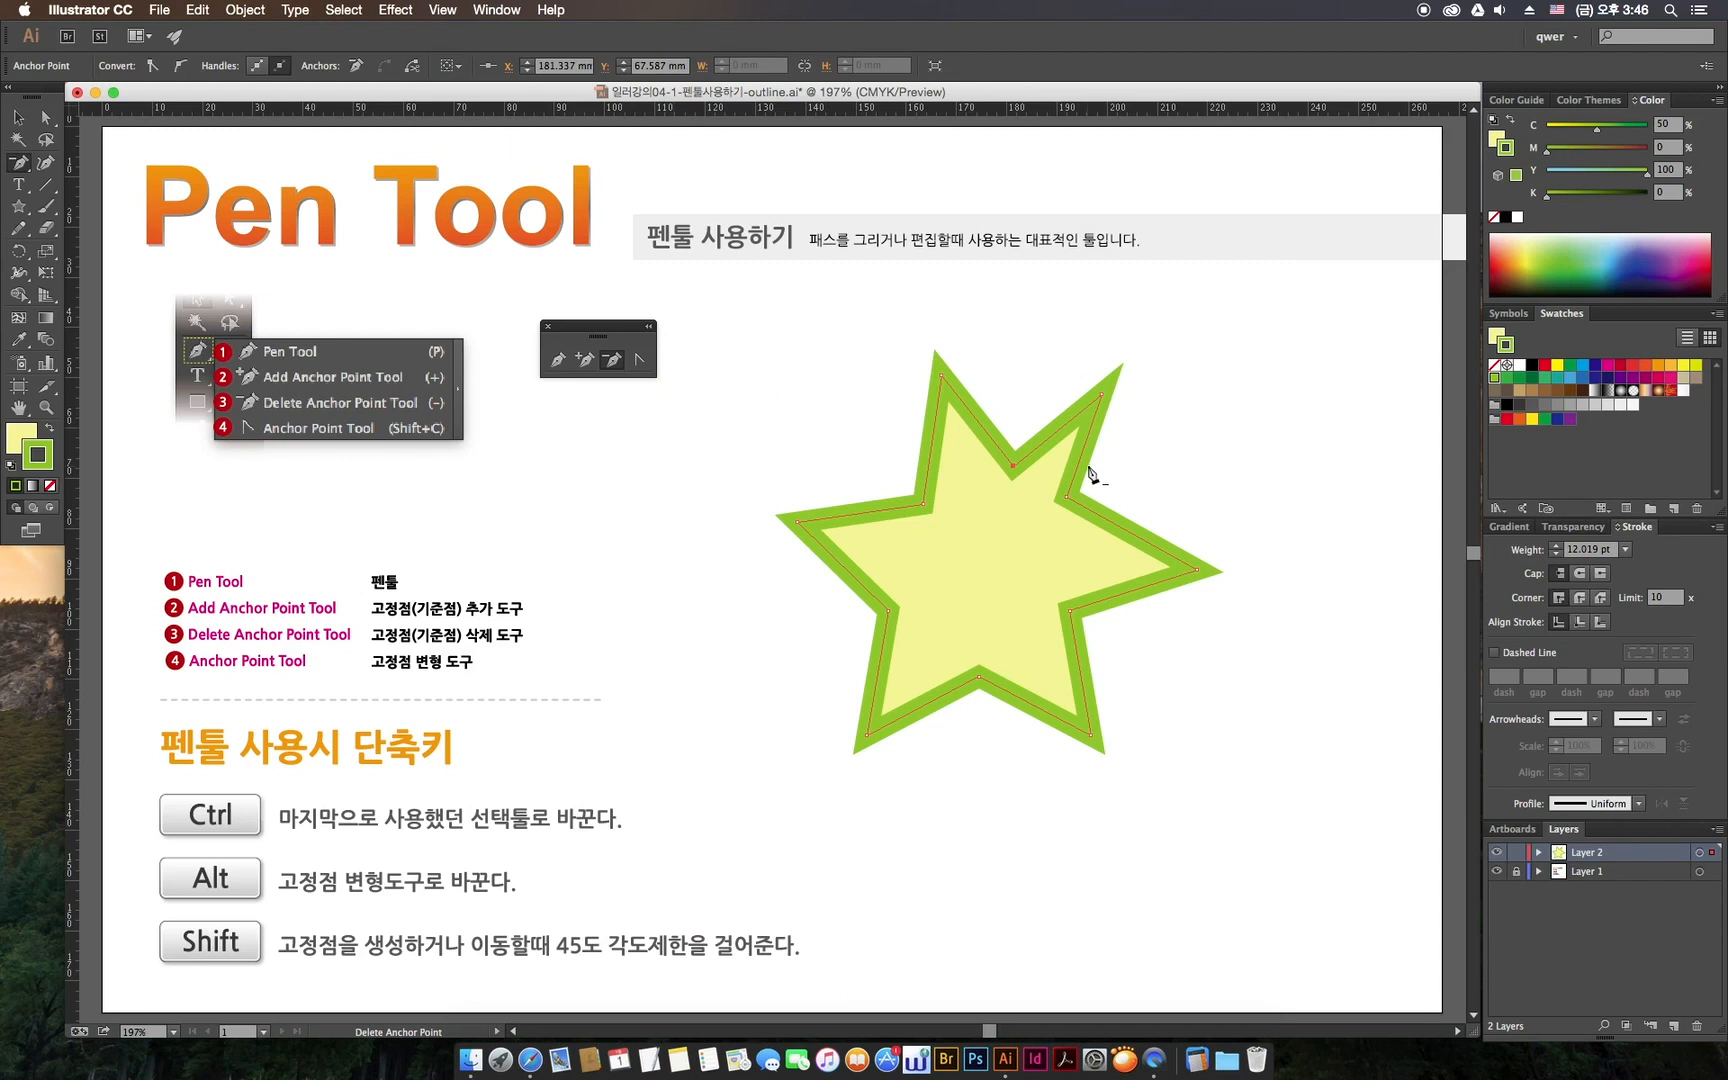
{"action": "left_click", "coordinate": [1068, 497]}
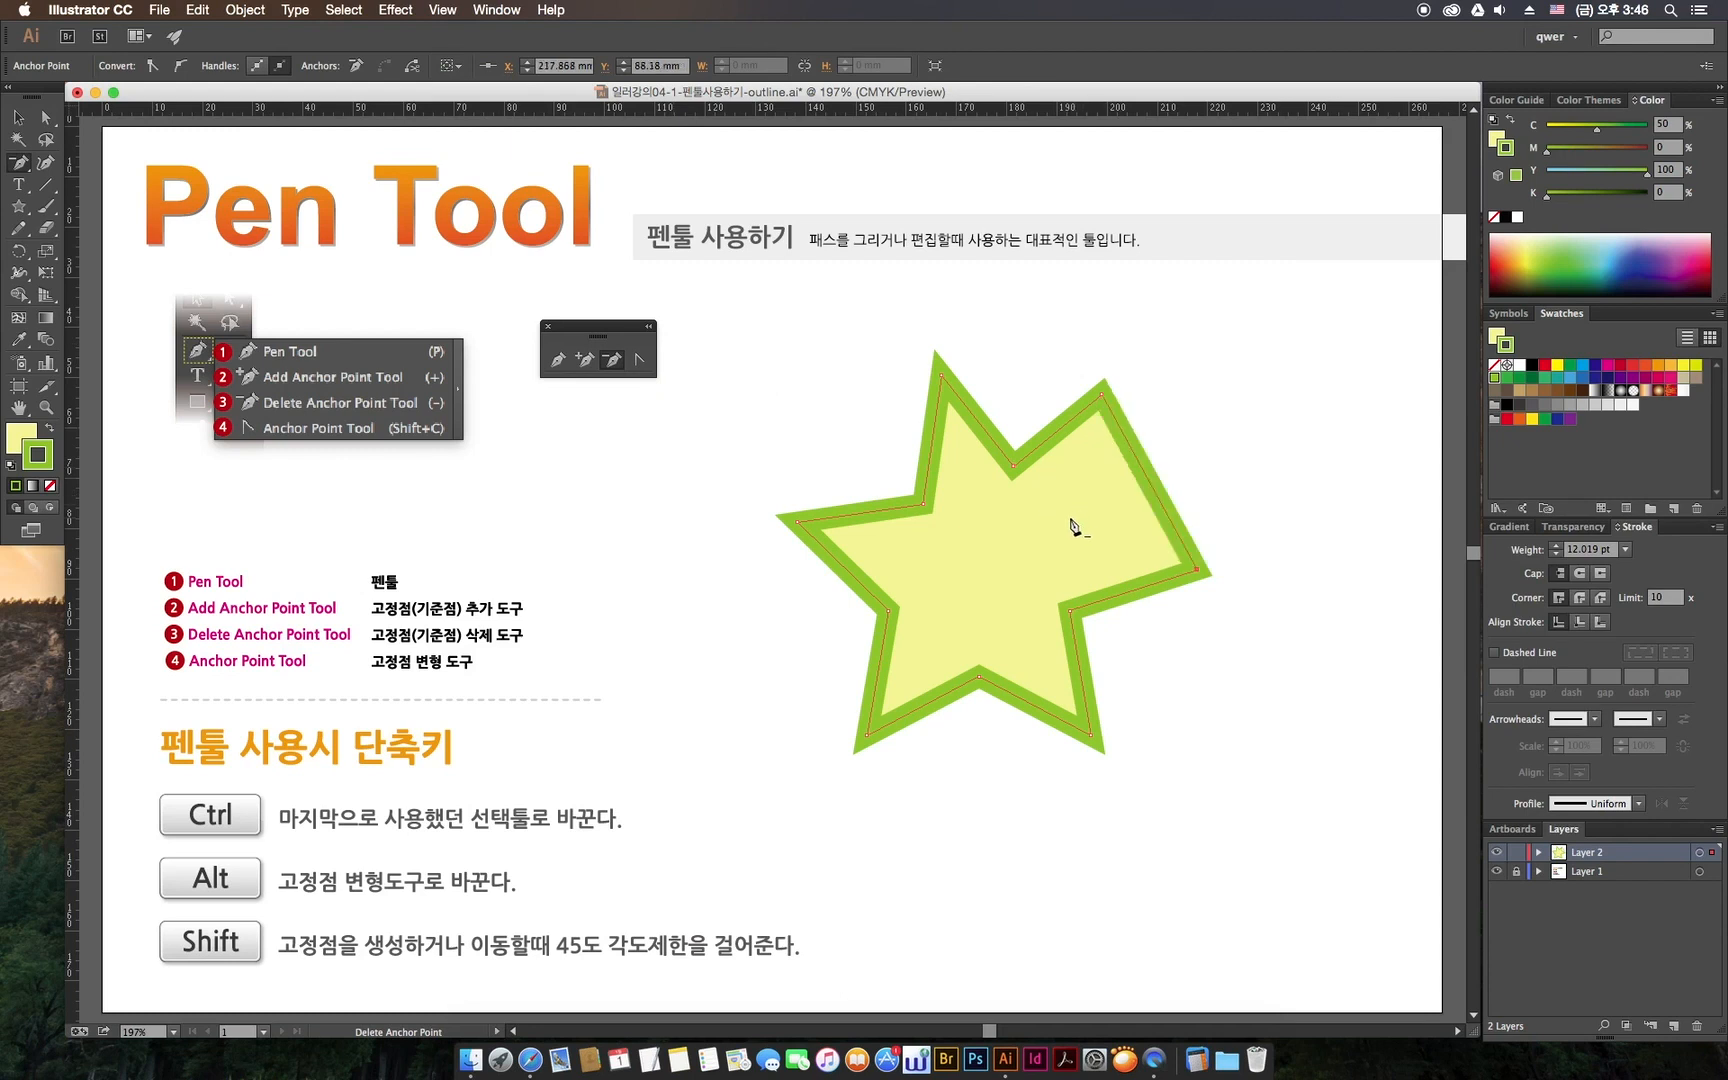
{"action": "left_click", "coordinate": [1103, 402]}
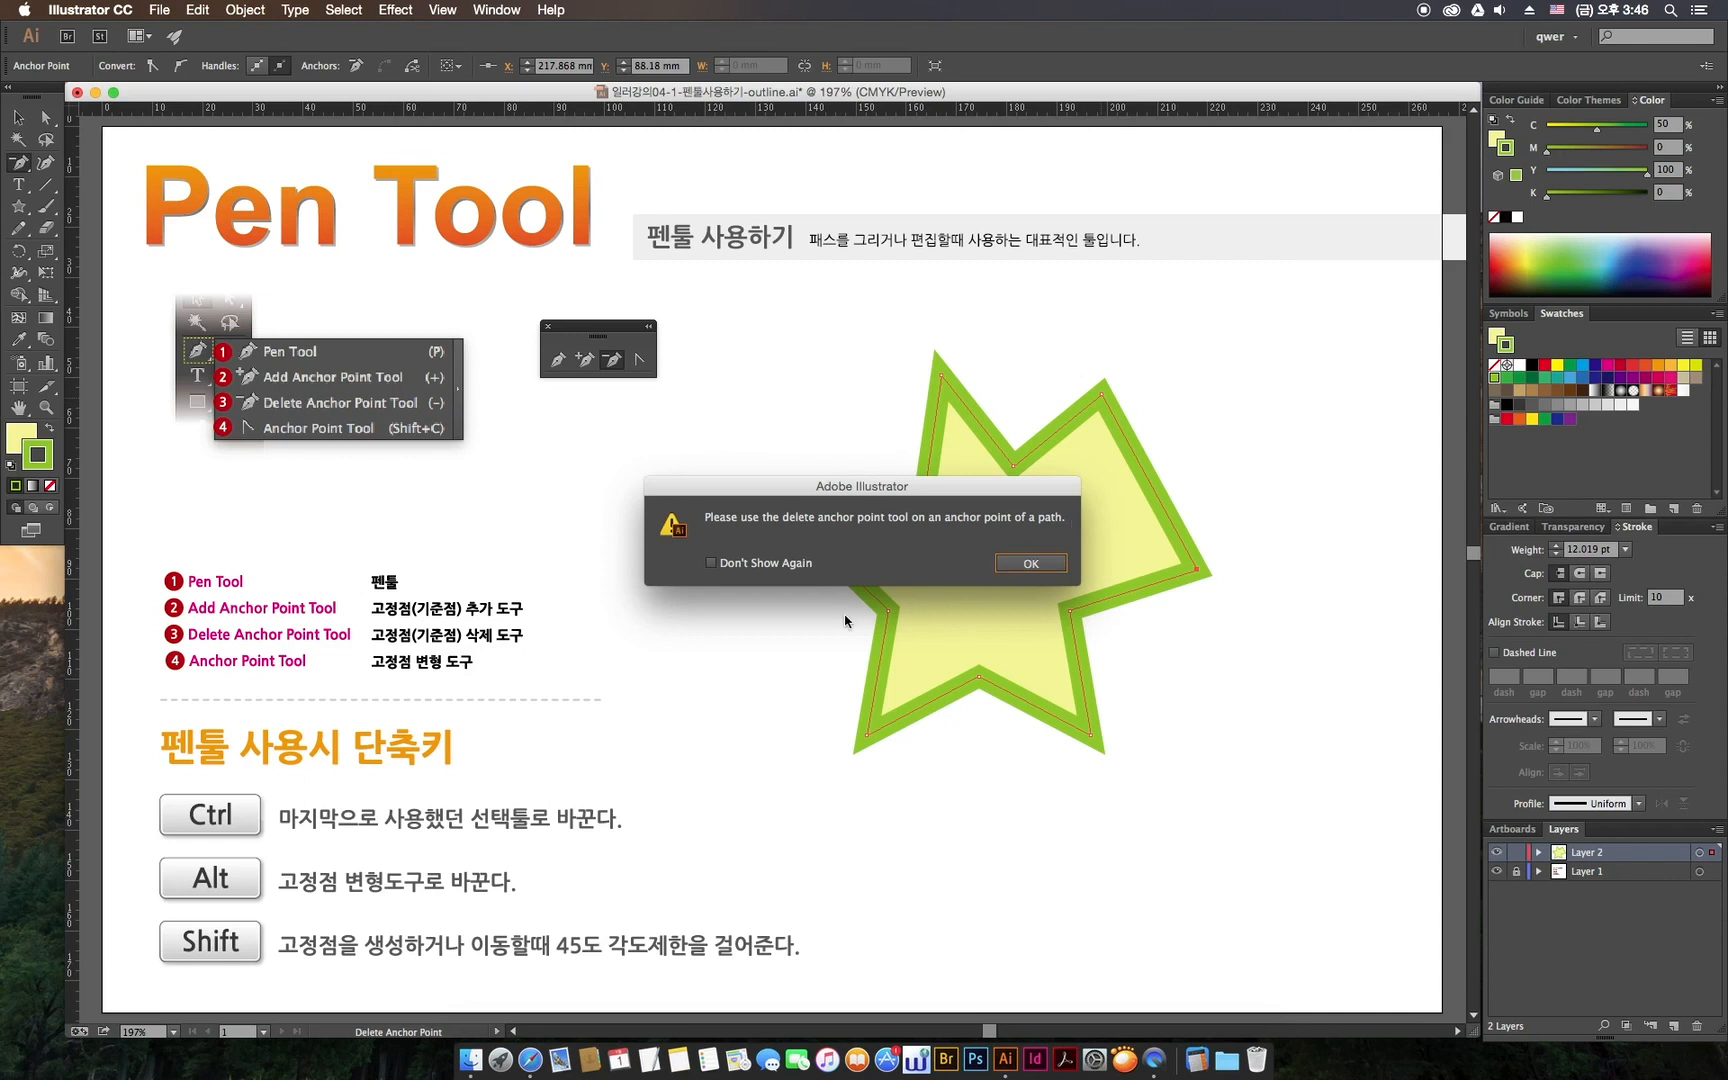
{"action": "left_click", "coordinate": [1031, 563]}
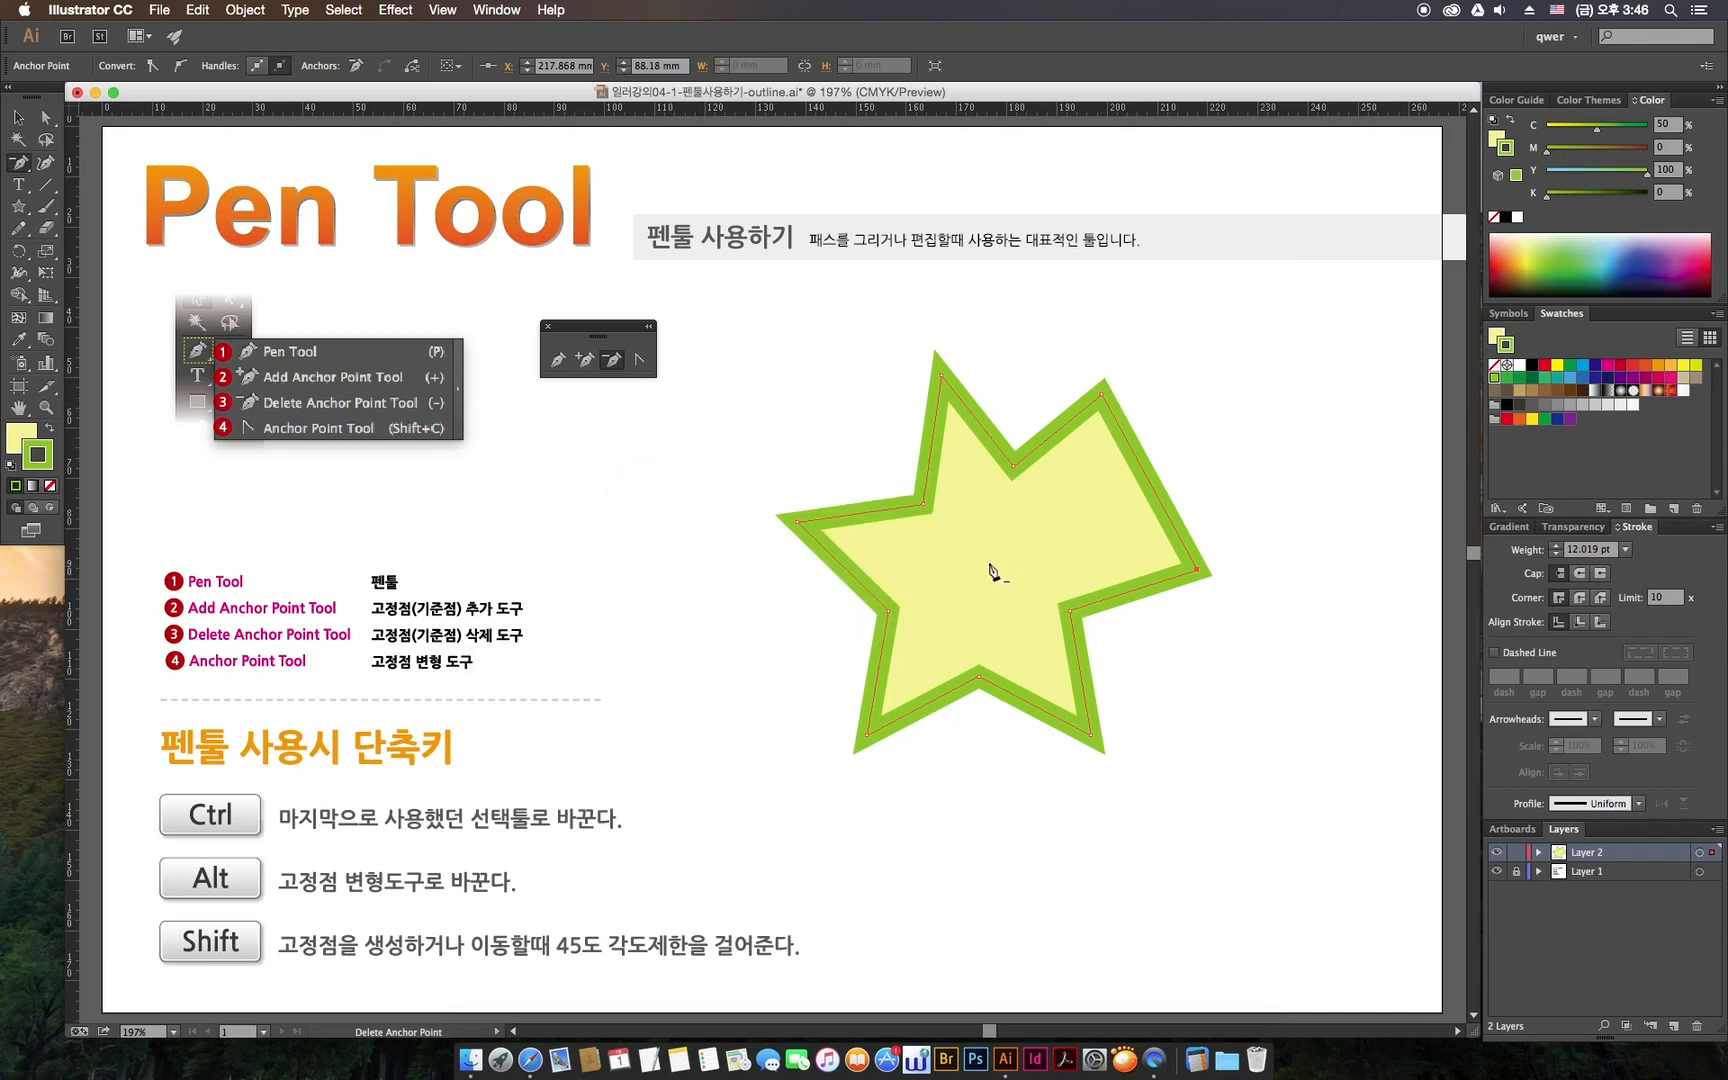
{"action": "left_click", "coordinate": [1104, 403]}
{"action": "key", "text": "Return"}
{"action": "left_click", "coordinate": [1104, 403]}
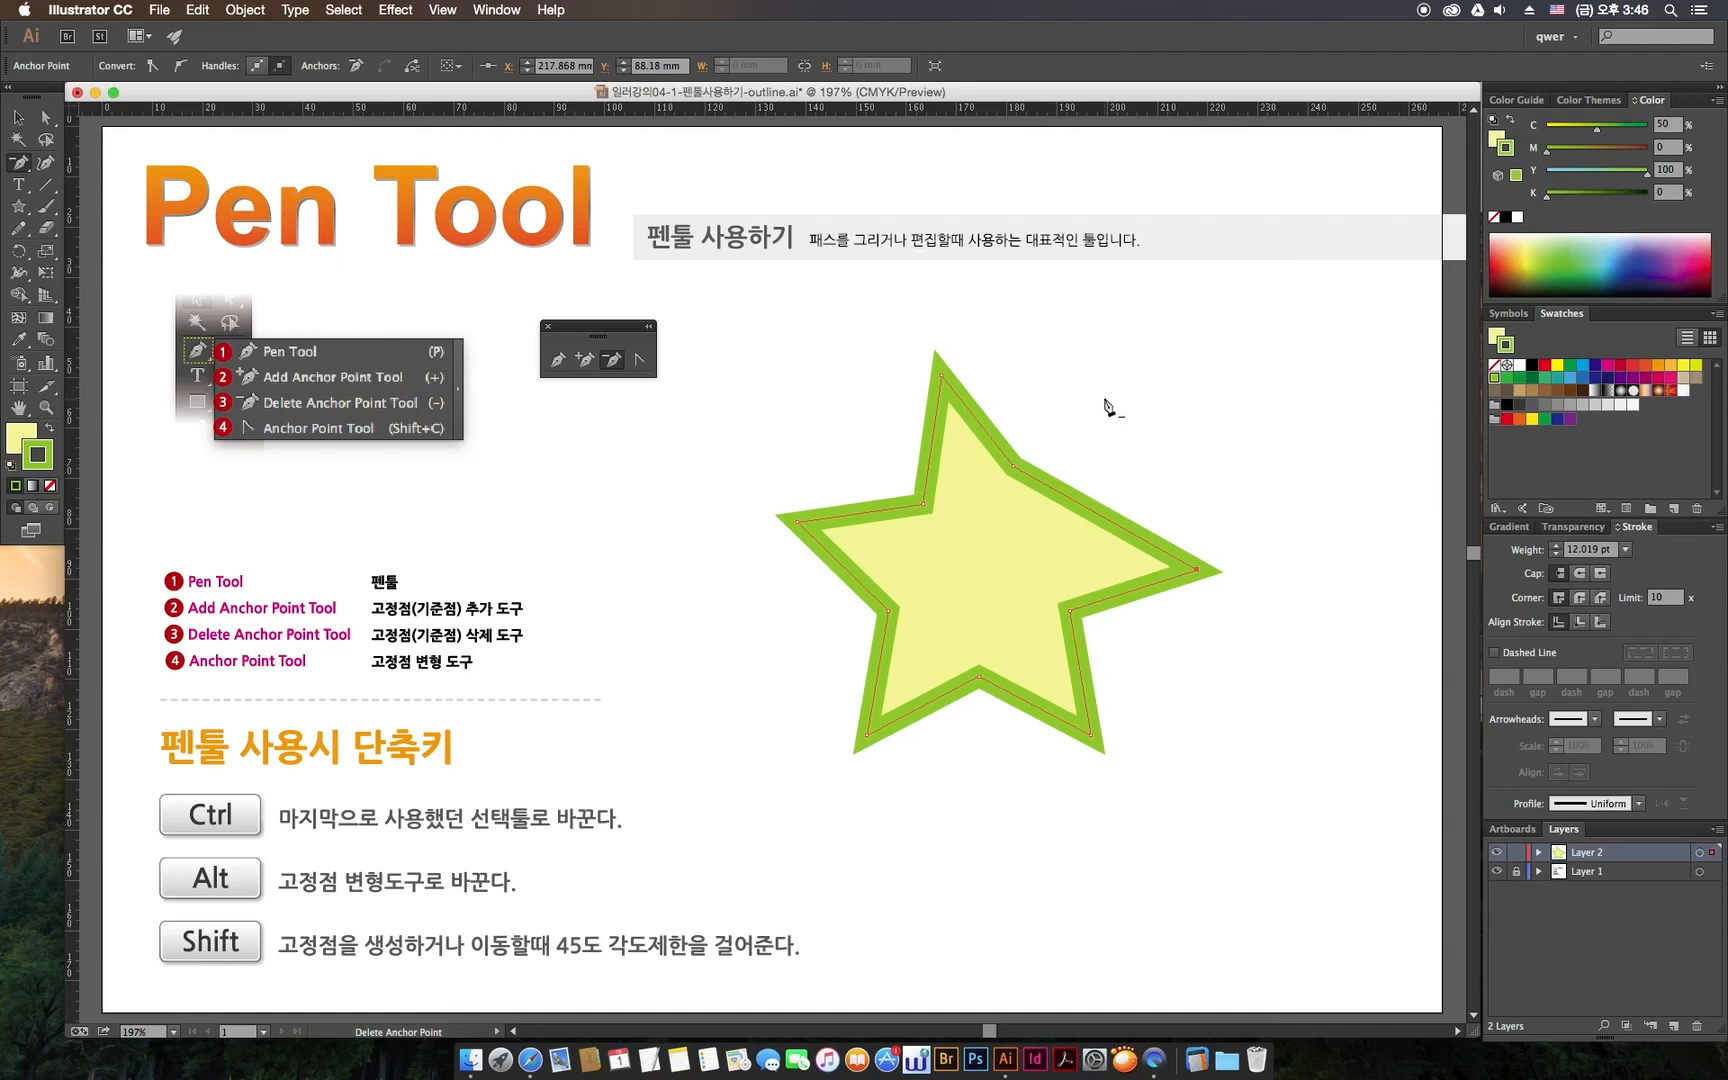
{"action": "left_click", "coordinate": [45, 119]}
{"action": "left_click_drag", "start_coordinate": [1116, 393], "coordinate": [1058, 497]}
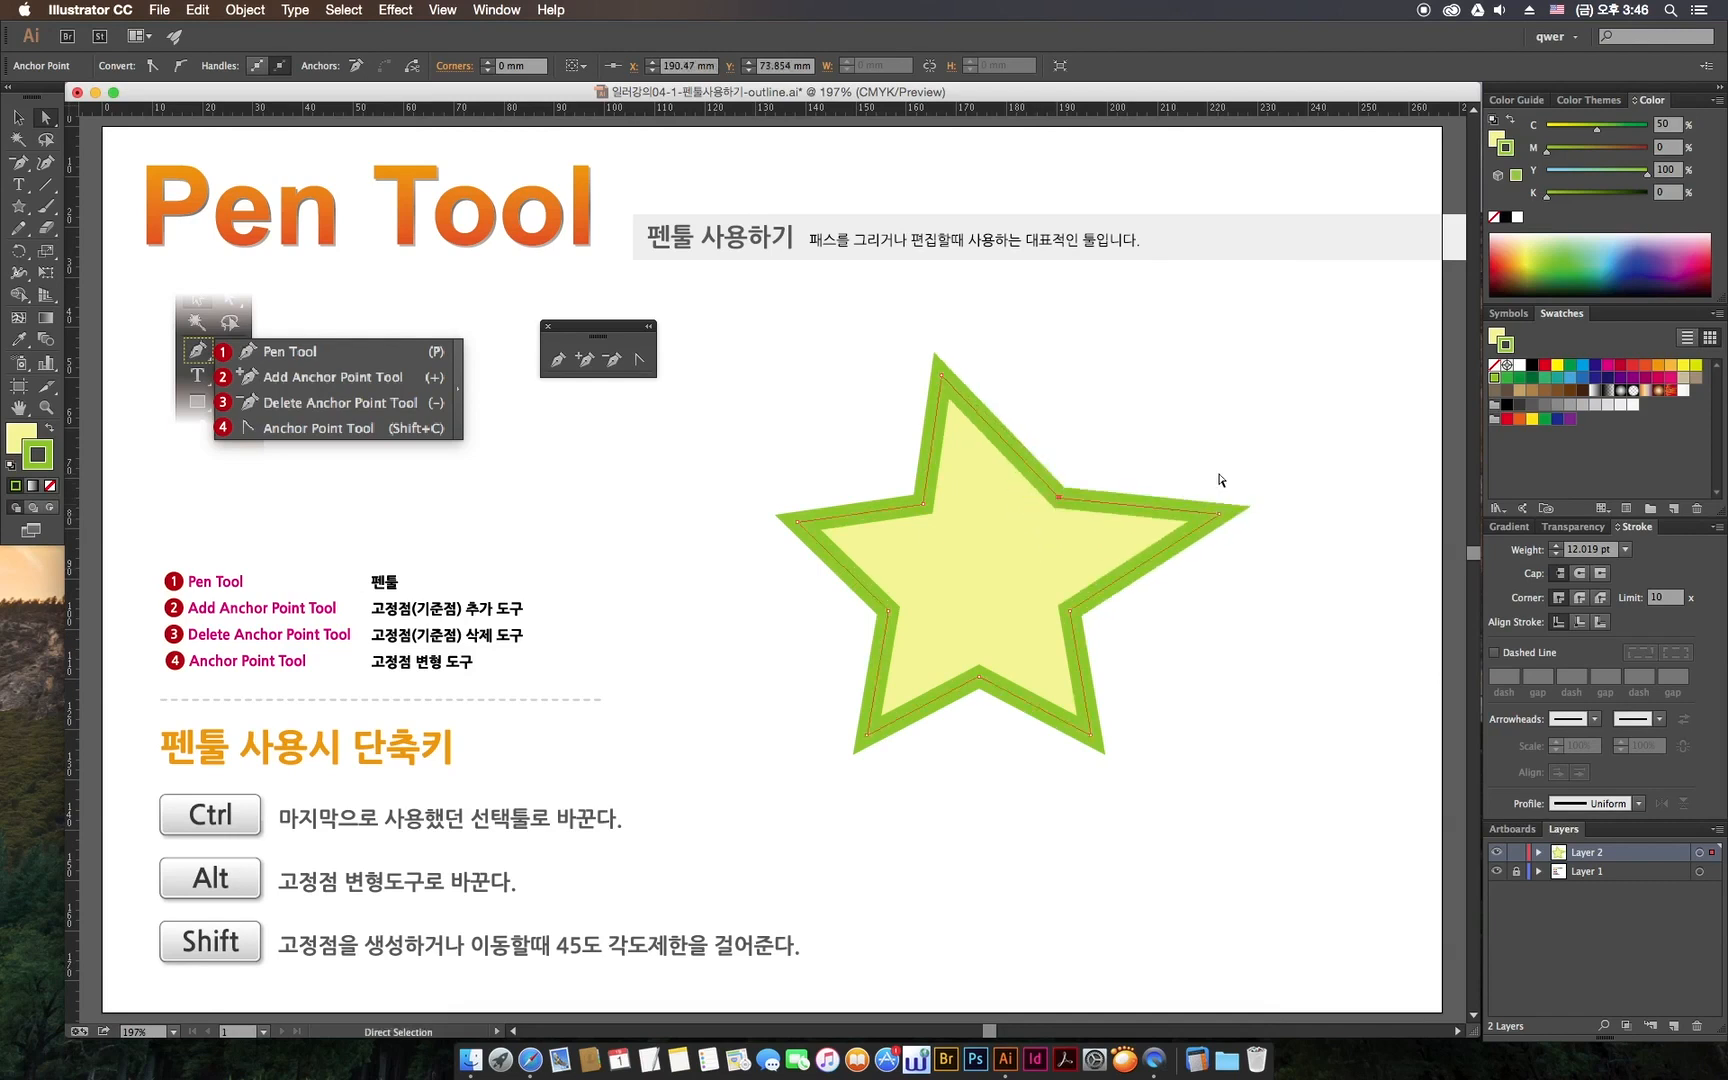
- Convert the star's top tip into a smooth rounded point with the Anchor Point tool, pulling its direction handle up and to the right
{"action": "left_click", "coordinate": [646, 366]}
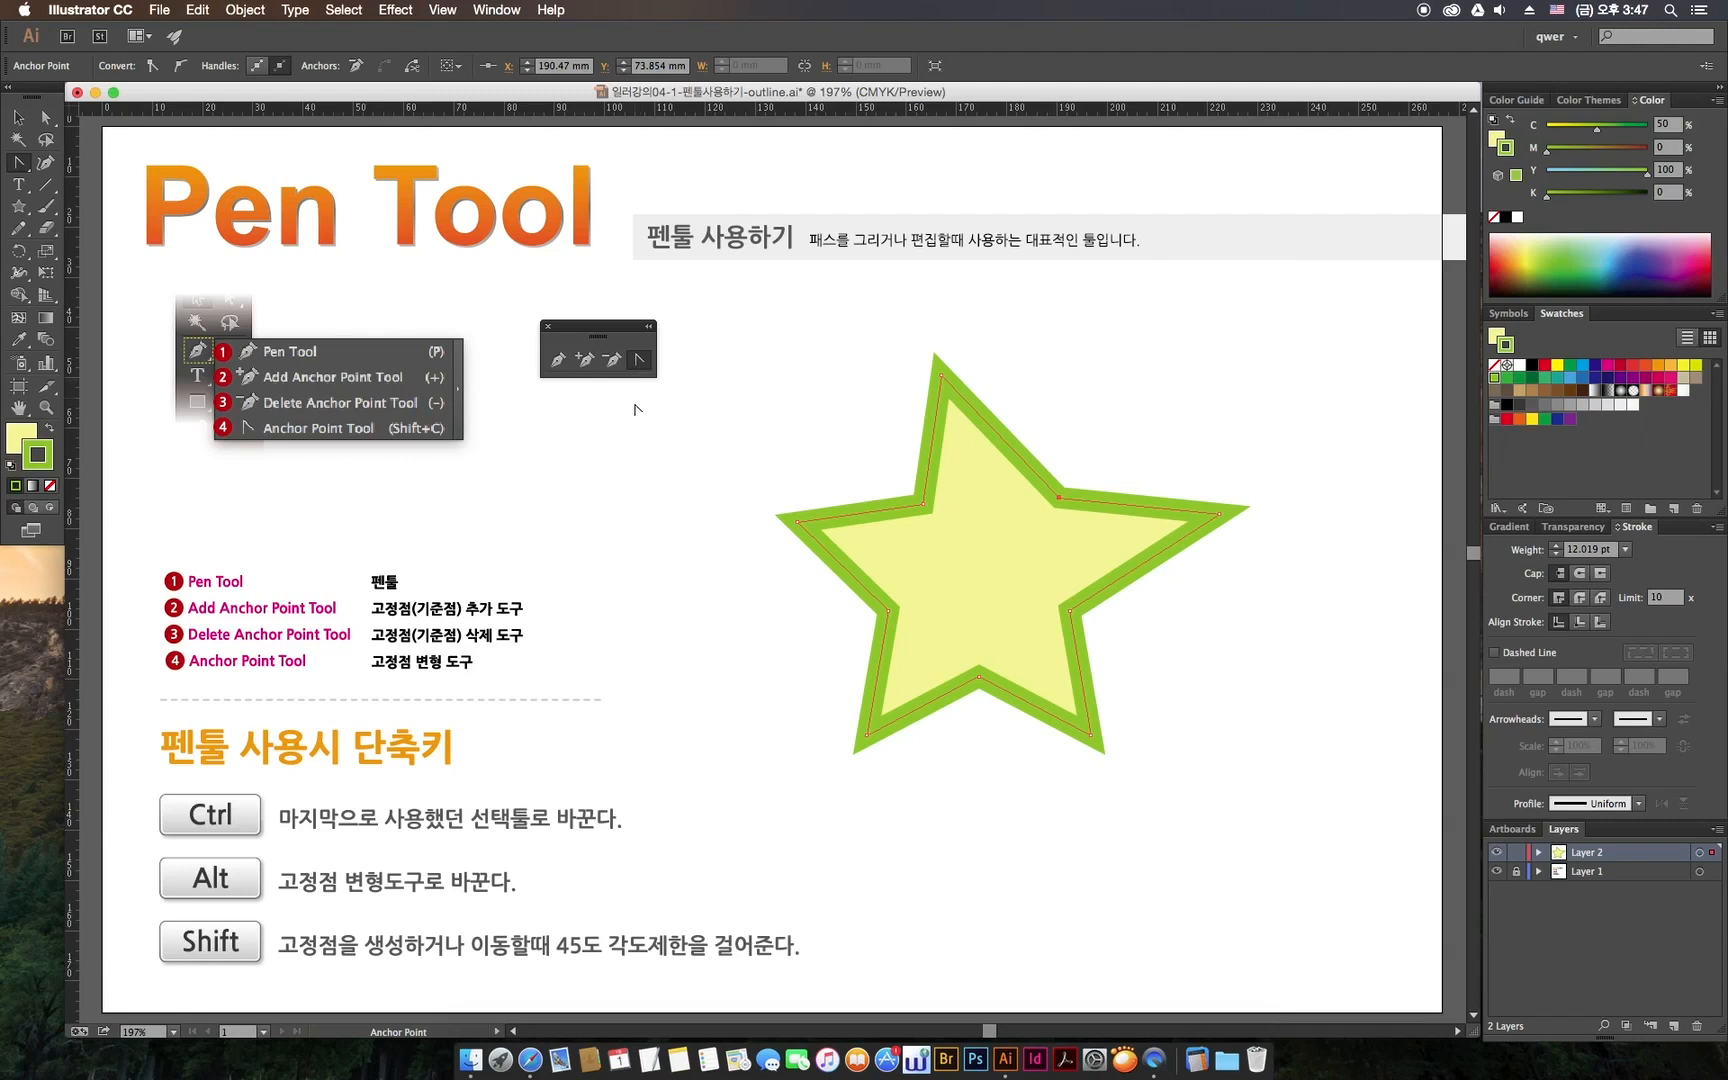
{"action": "left_click_drag", "start_coordinate": [619, 335], "coordinate": [630, 333]}
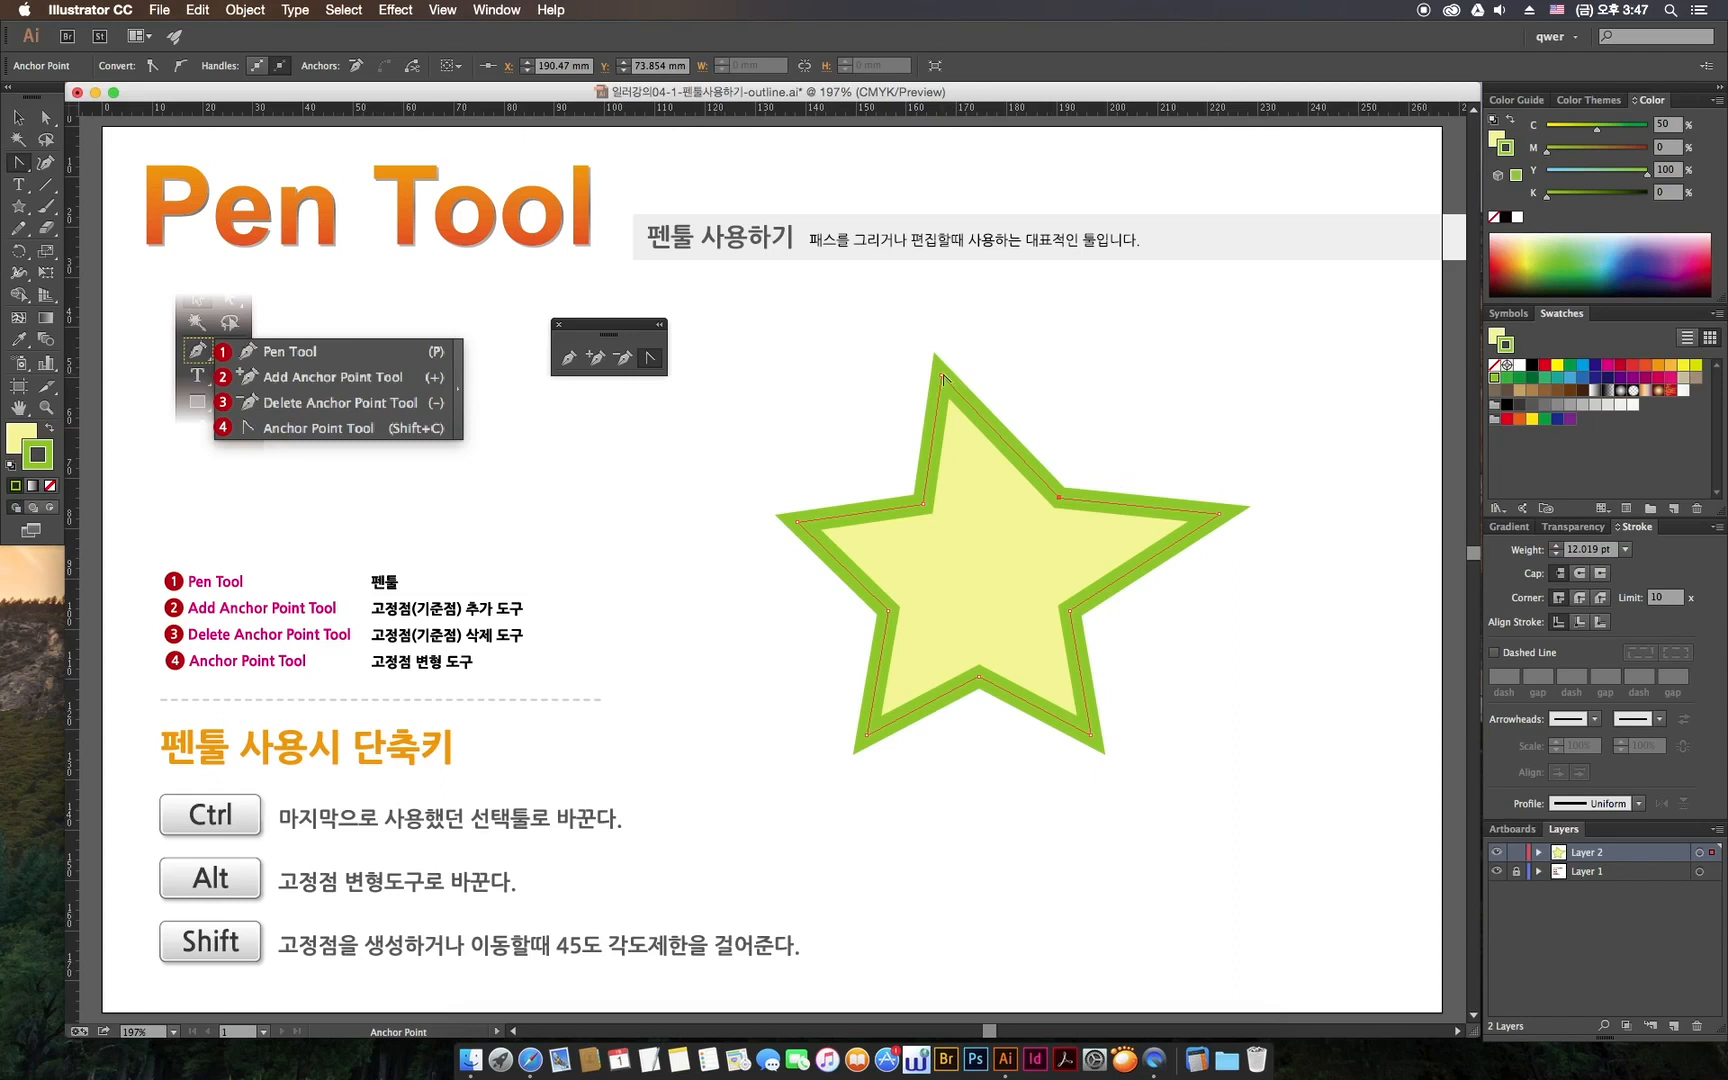
{"action": "left_click", "coordinate": [942, 378]}
{"action": "left_click_drag", "start_coordinate": [942, 378], "coordinate": [1017, 343]}
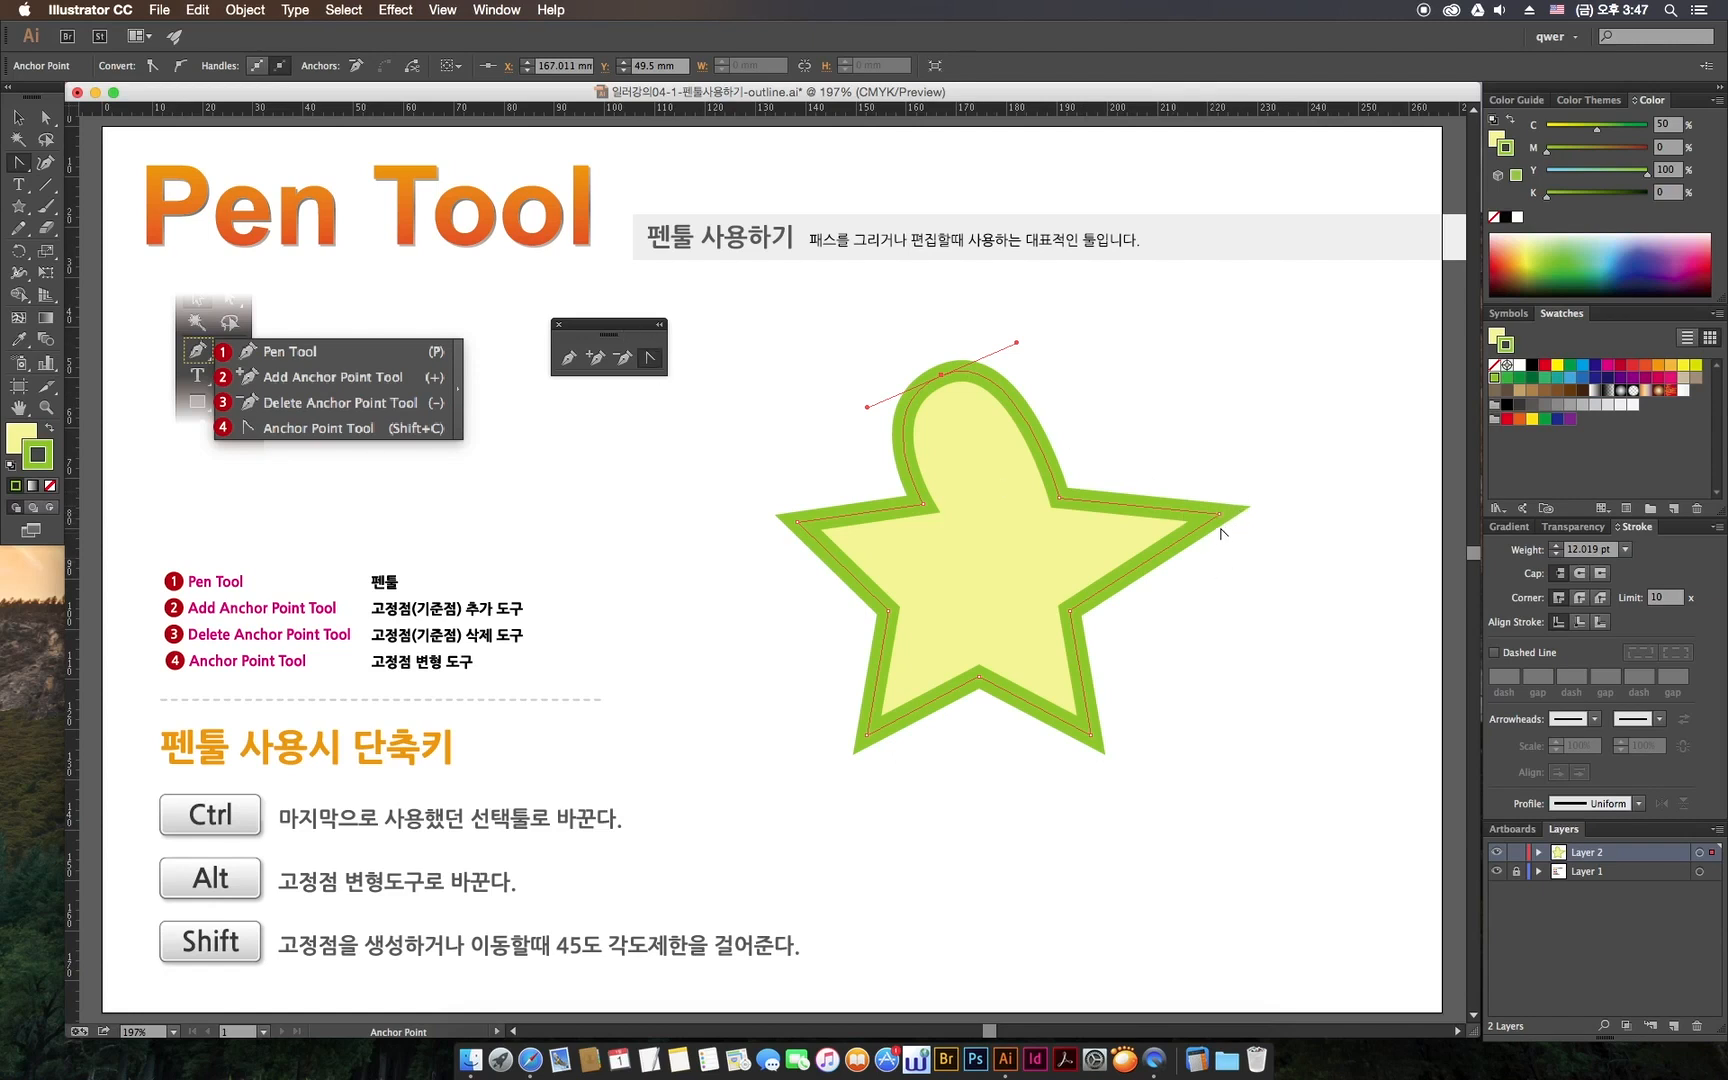
- Convert the star's other four tips into smooth rounded petals with the Anchor Point tool, going clockwise from the right tip
{"action": "left_click_drag", "start_coordinate": [1221, 518], "coordinate": [1235, 593]}
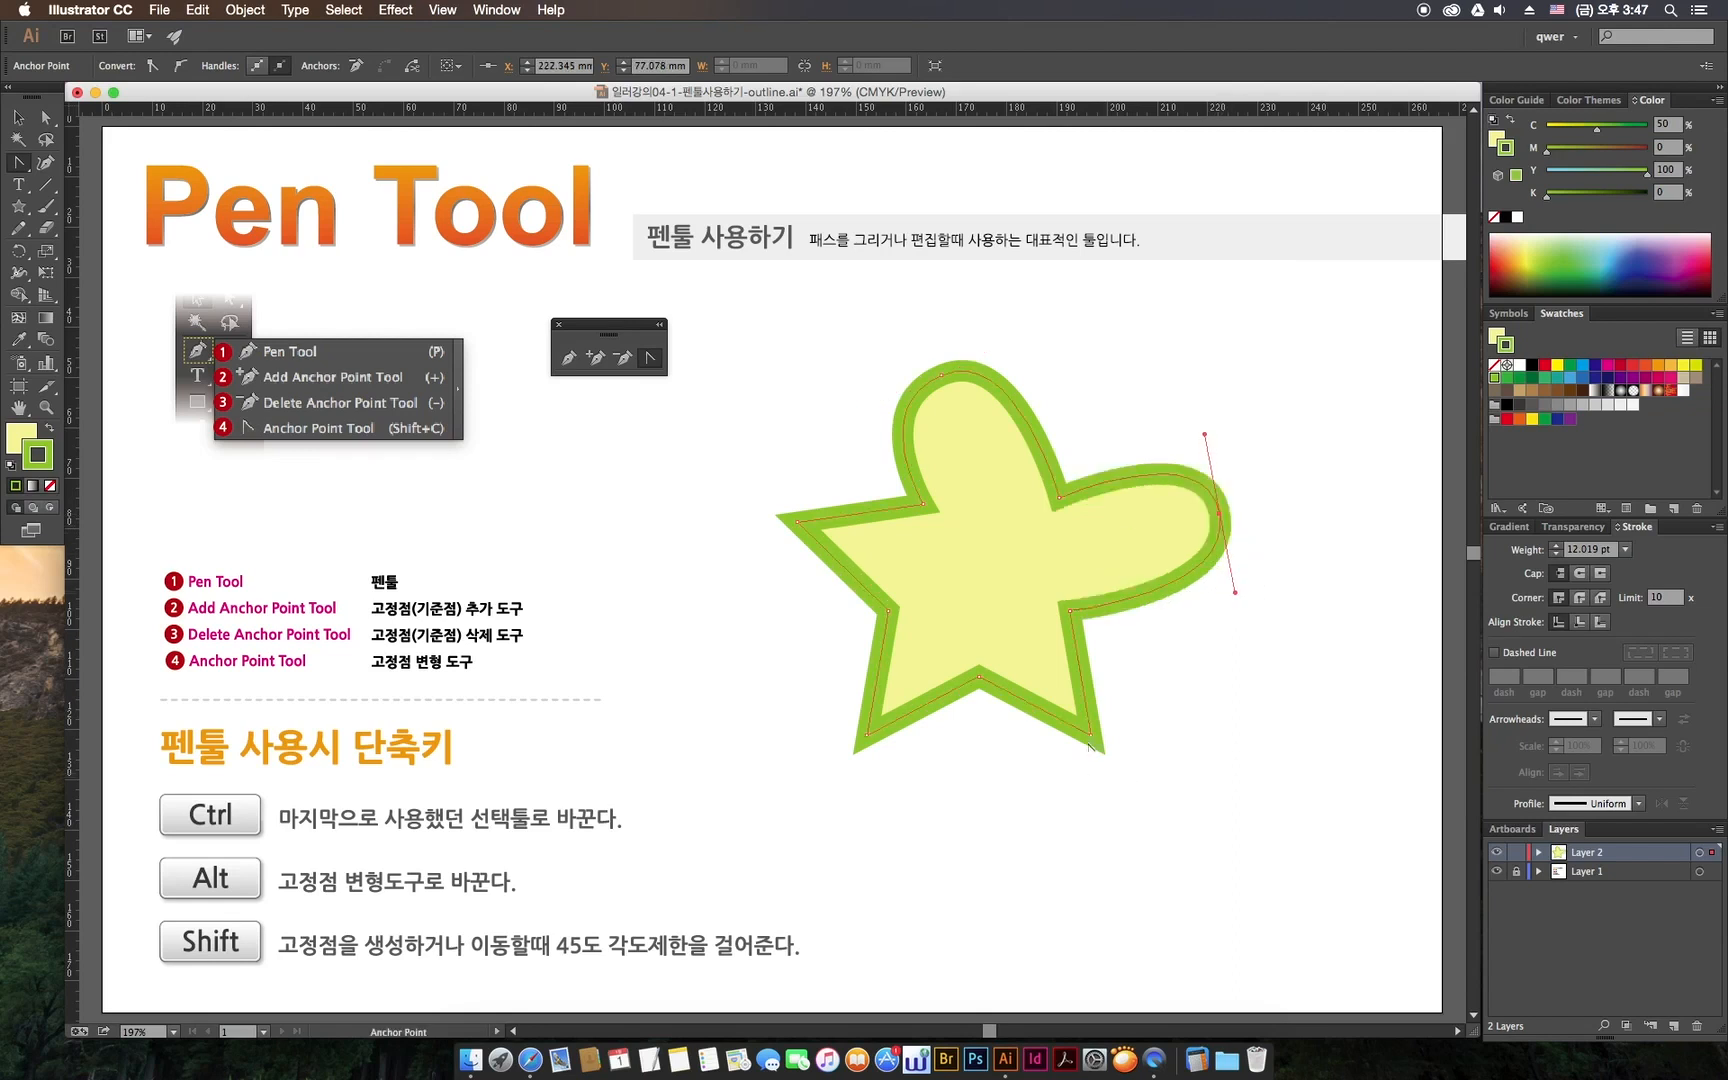
{"action": "left_click_drag", "start_coordinate": [1091, 737], "coordinate": [1037, 796]}
{"action": "left_click_drag", "start_coordinate": [867, 740], "coordinate": [802, 676]}
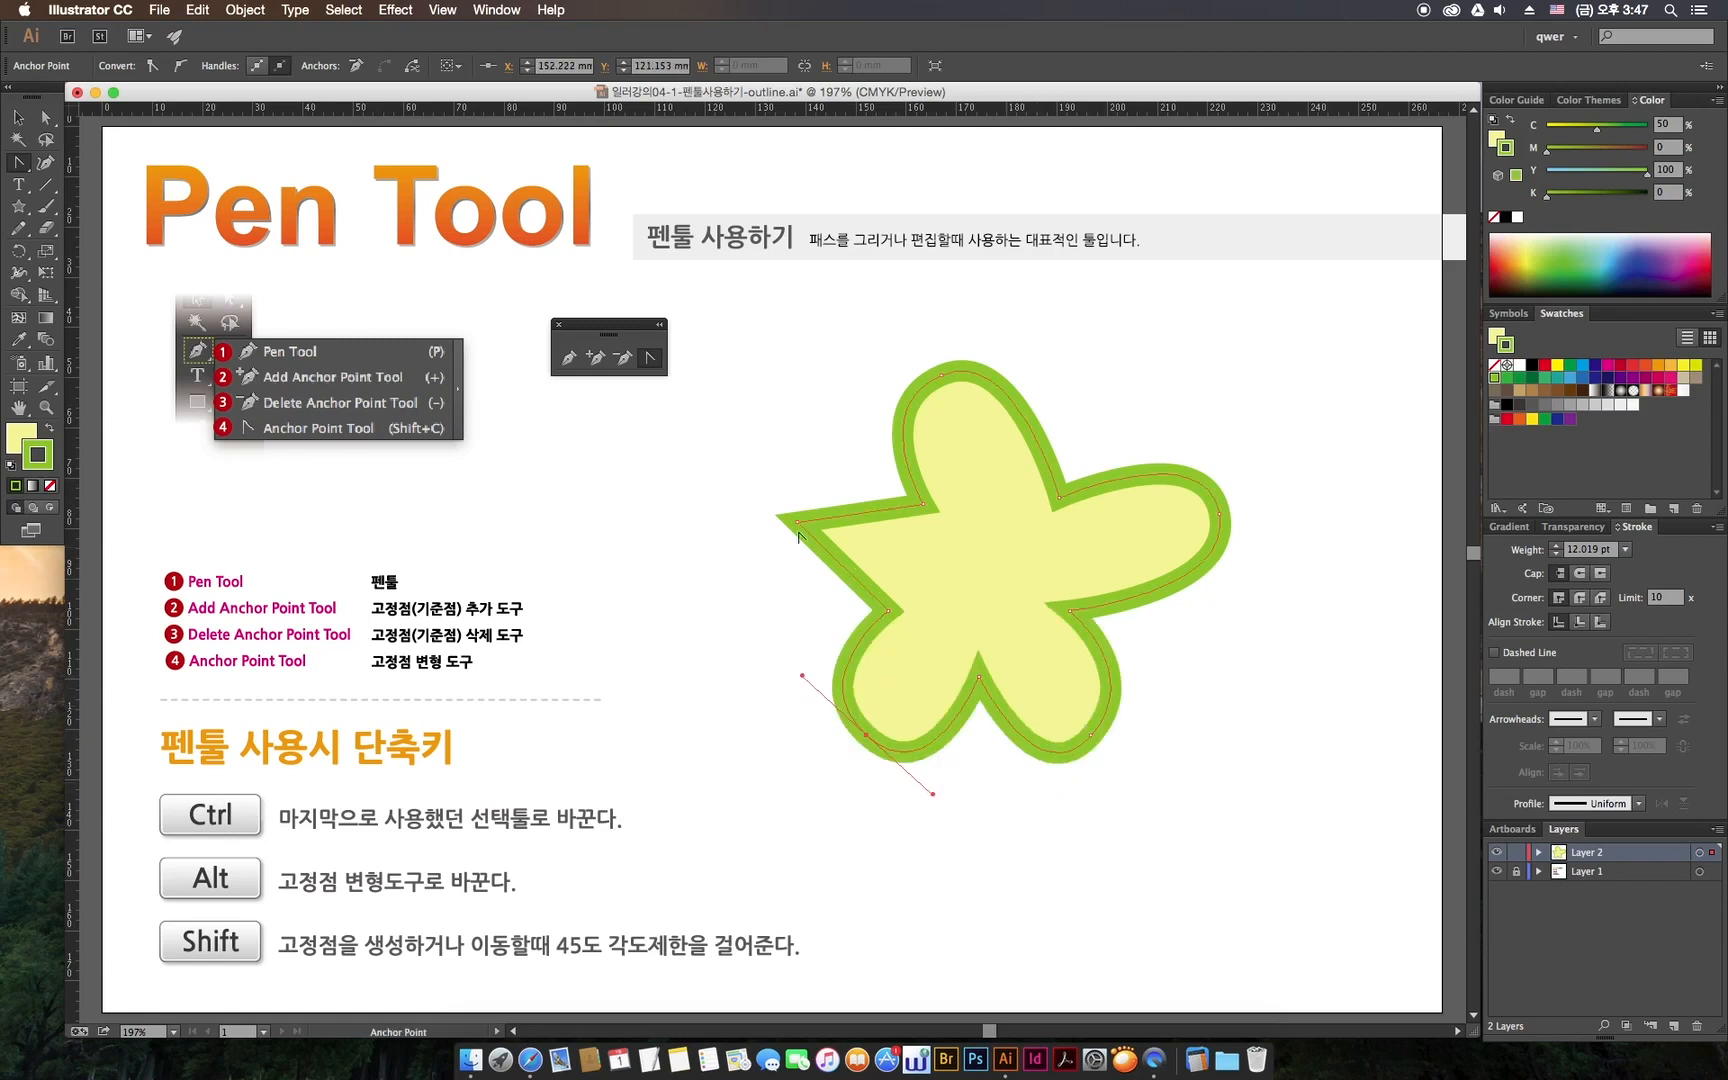
{"action": "left_click_drag", "start_coordinate": [798, 522], "coordinate": [813, 434]}
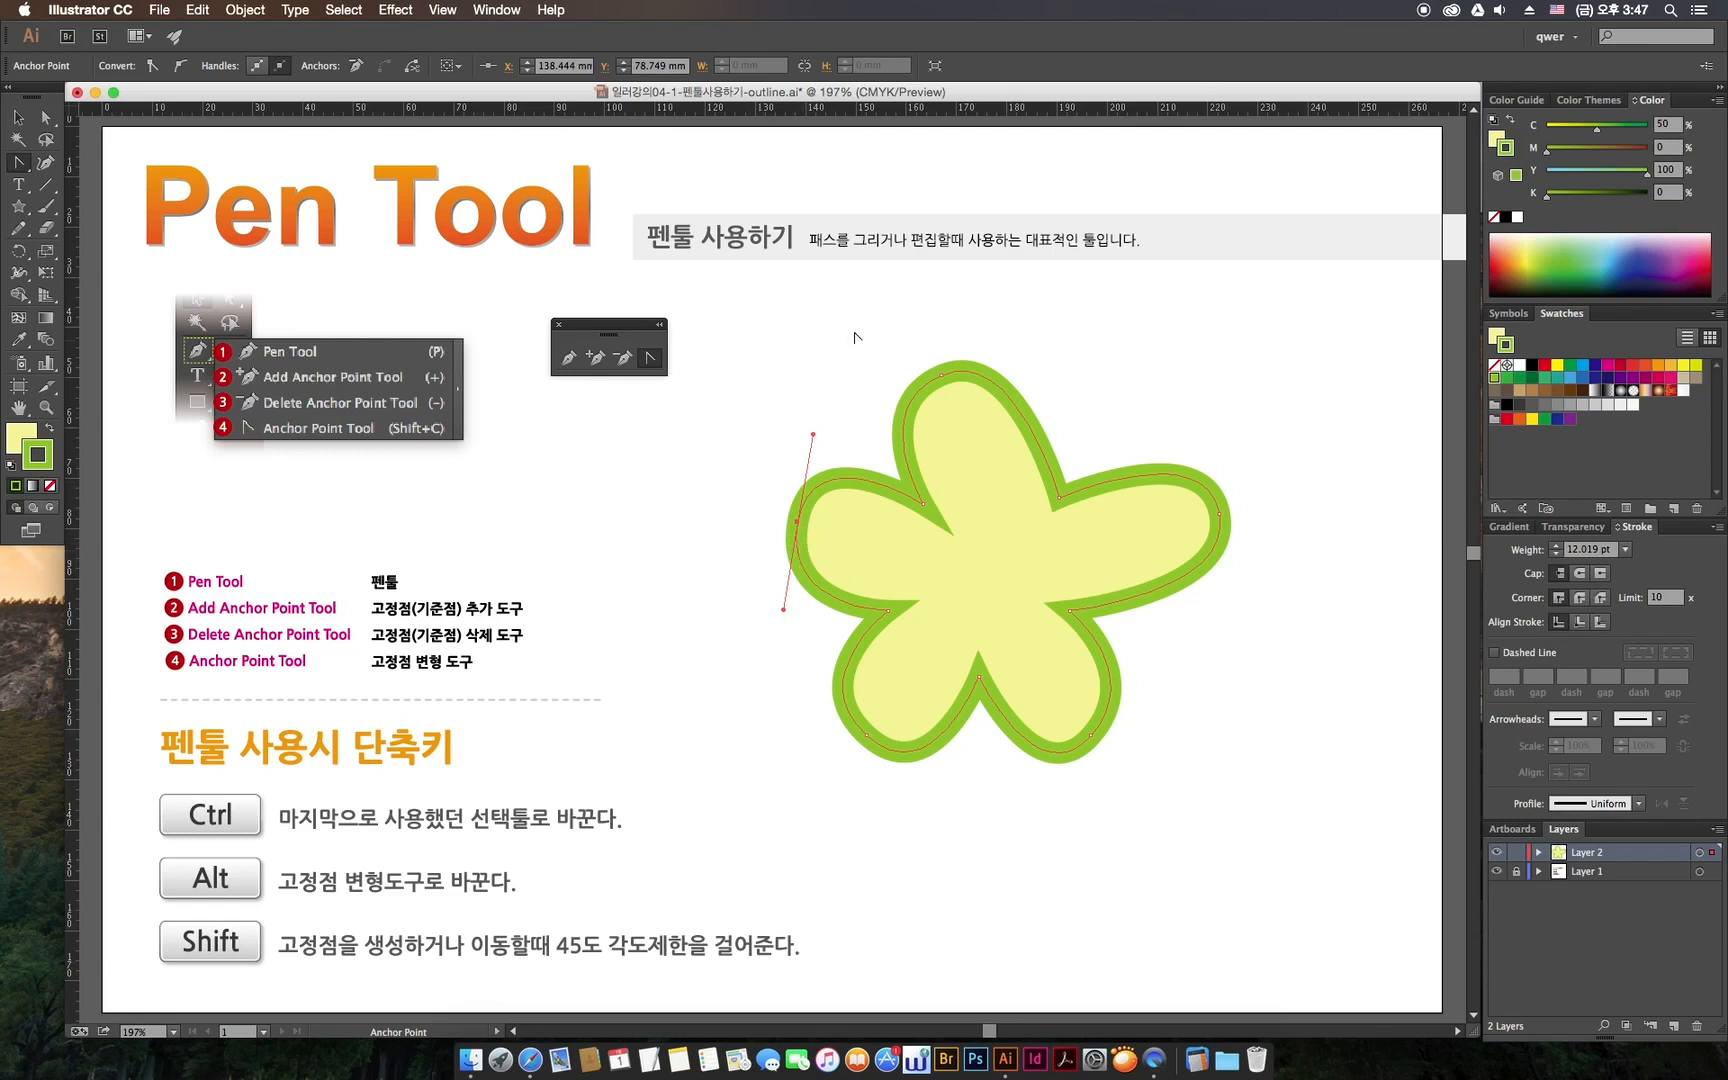
- Convert the four rounded petals other than the top one back to sharp corners, curving the right tip once more before sharpening it again
{"action": "left_click", "coordinate": [797, 521]}
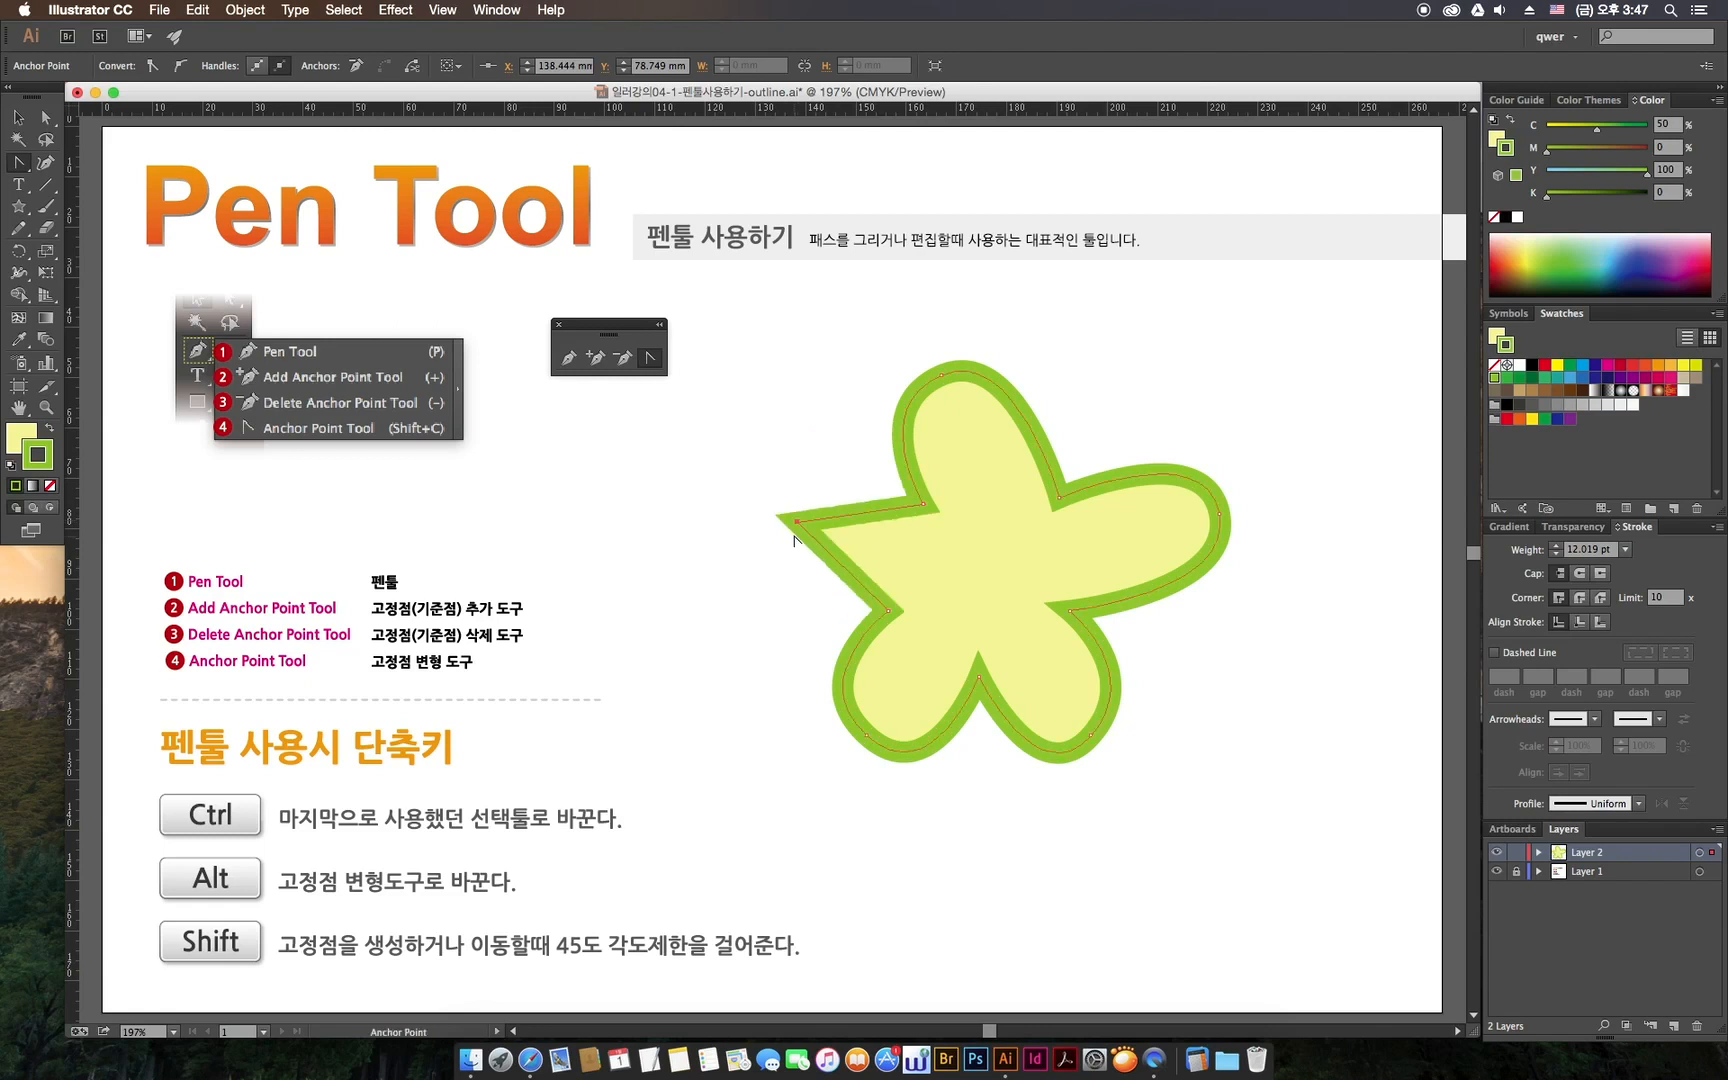
{"action": "left_click", "coordinate": [867, 739]}
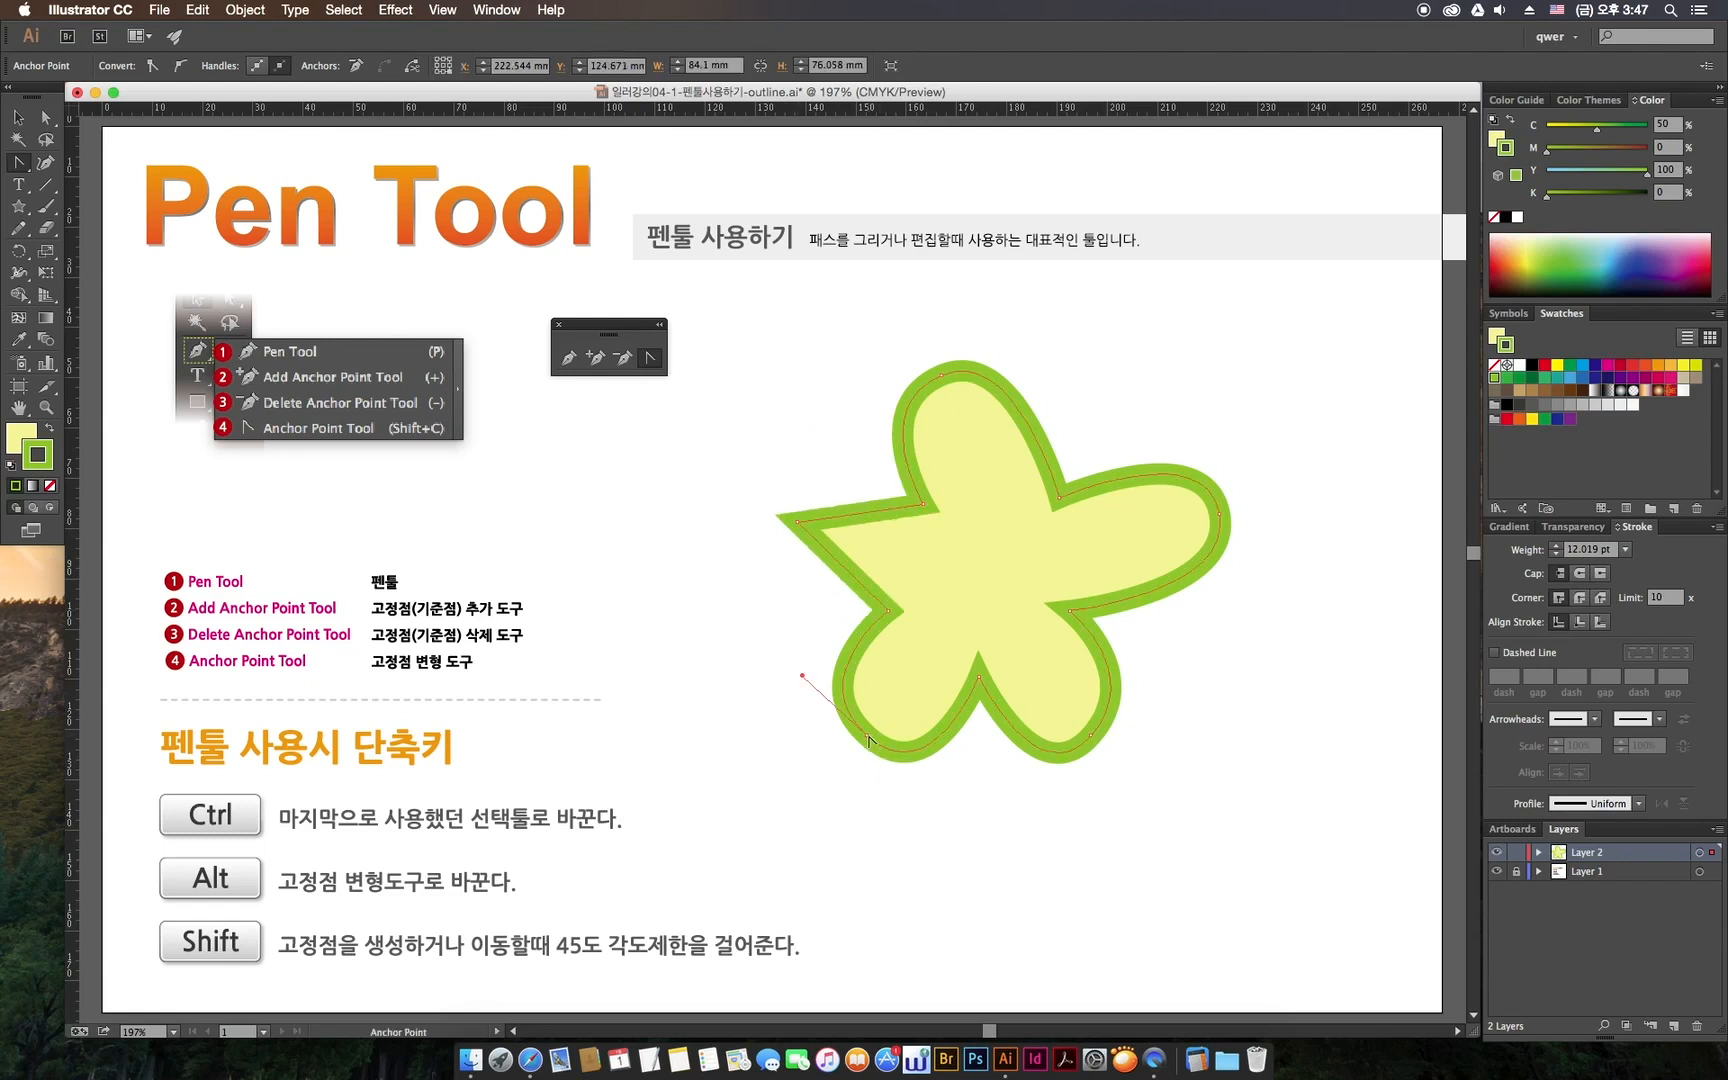
{"action": "left_click", "coordinate": [866, 736]}
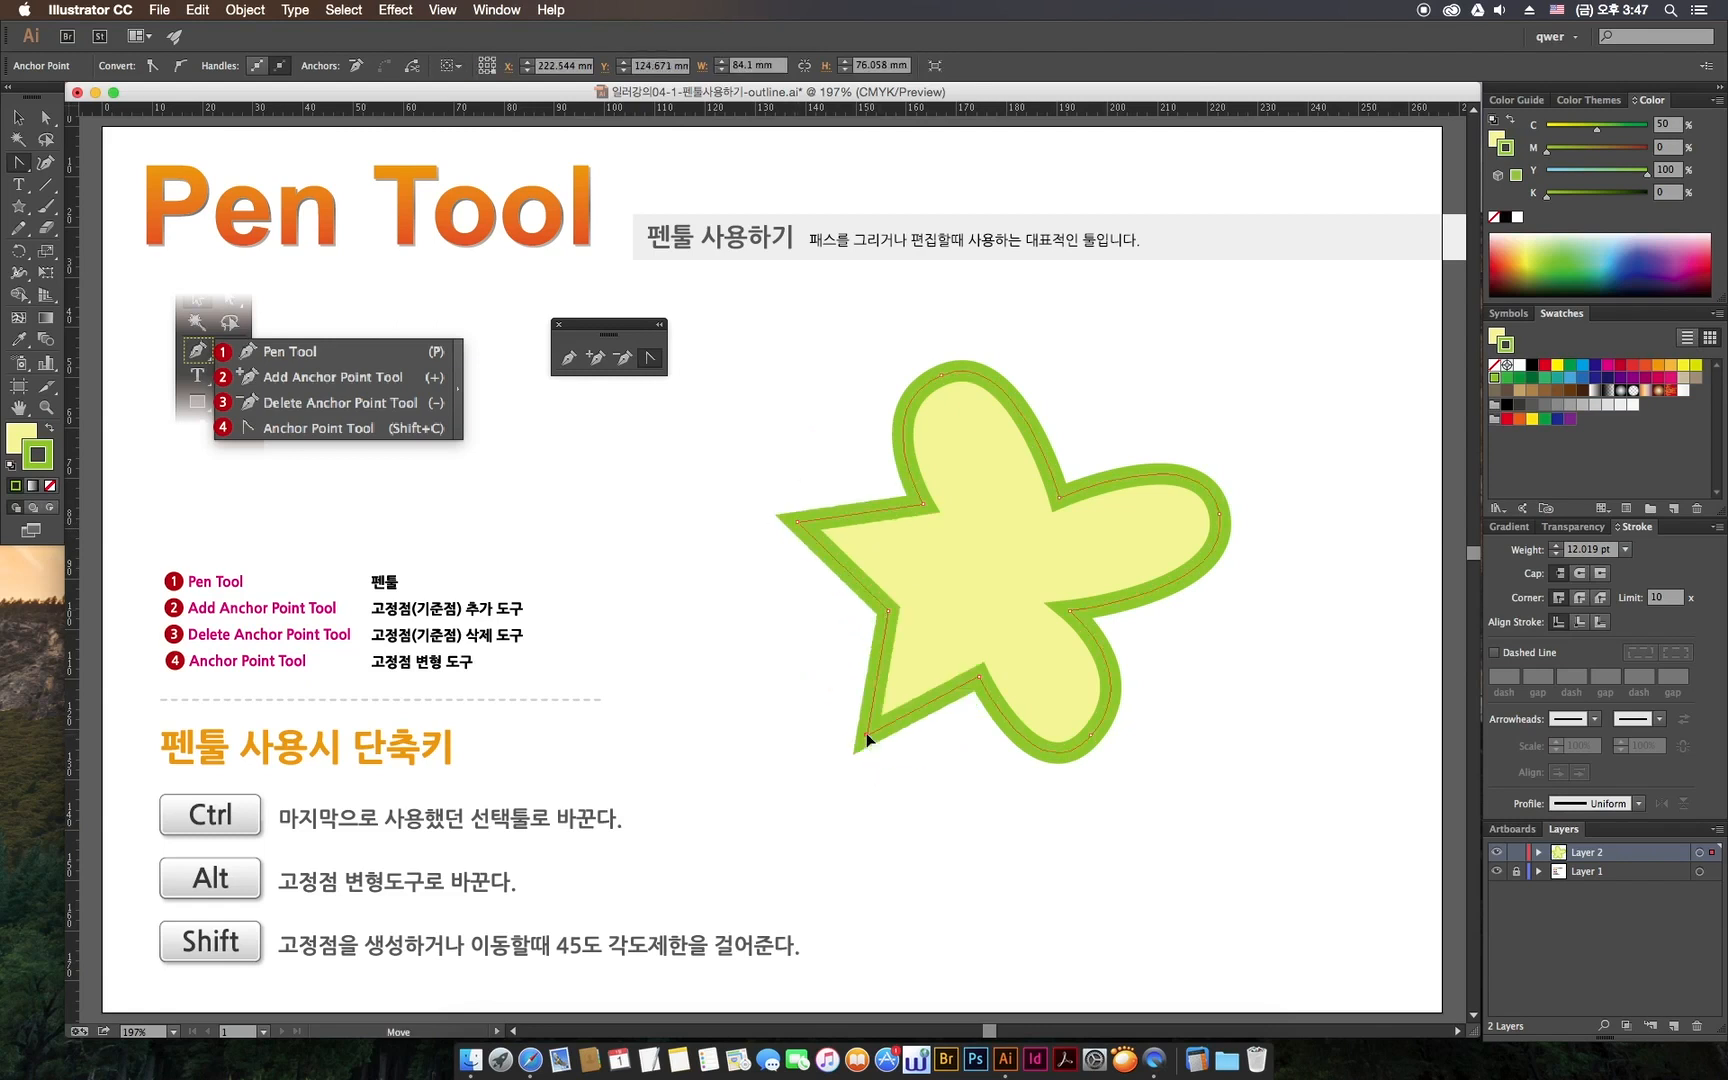
{"action": "left_click", "coordinate": [1091, 737]}
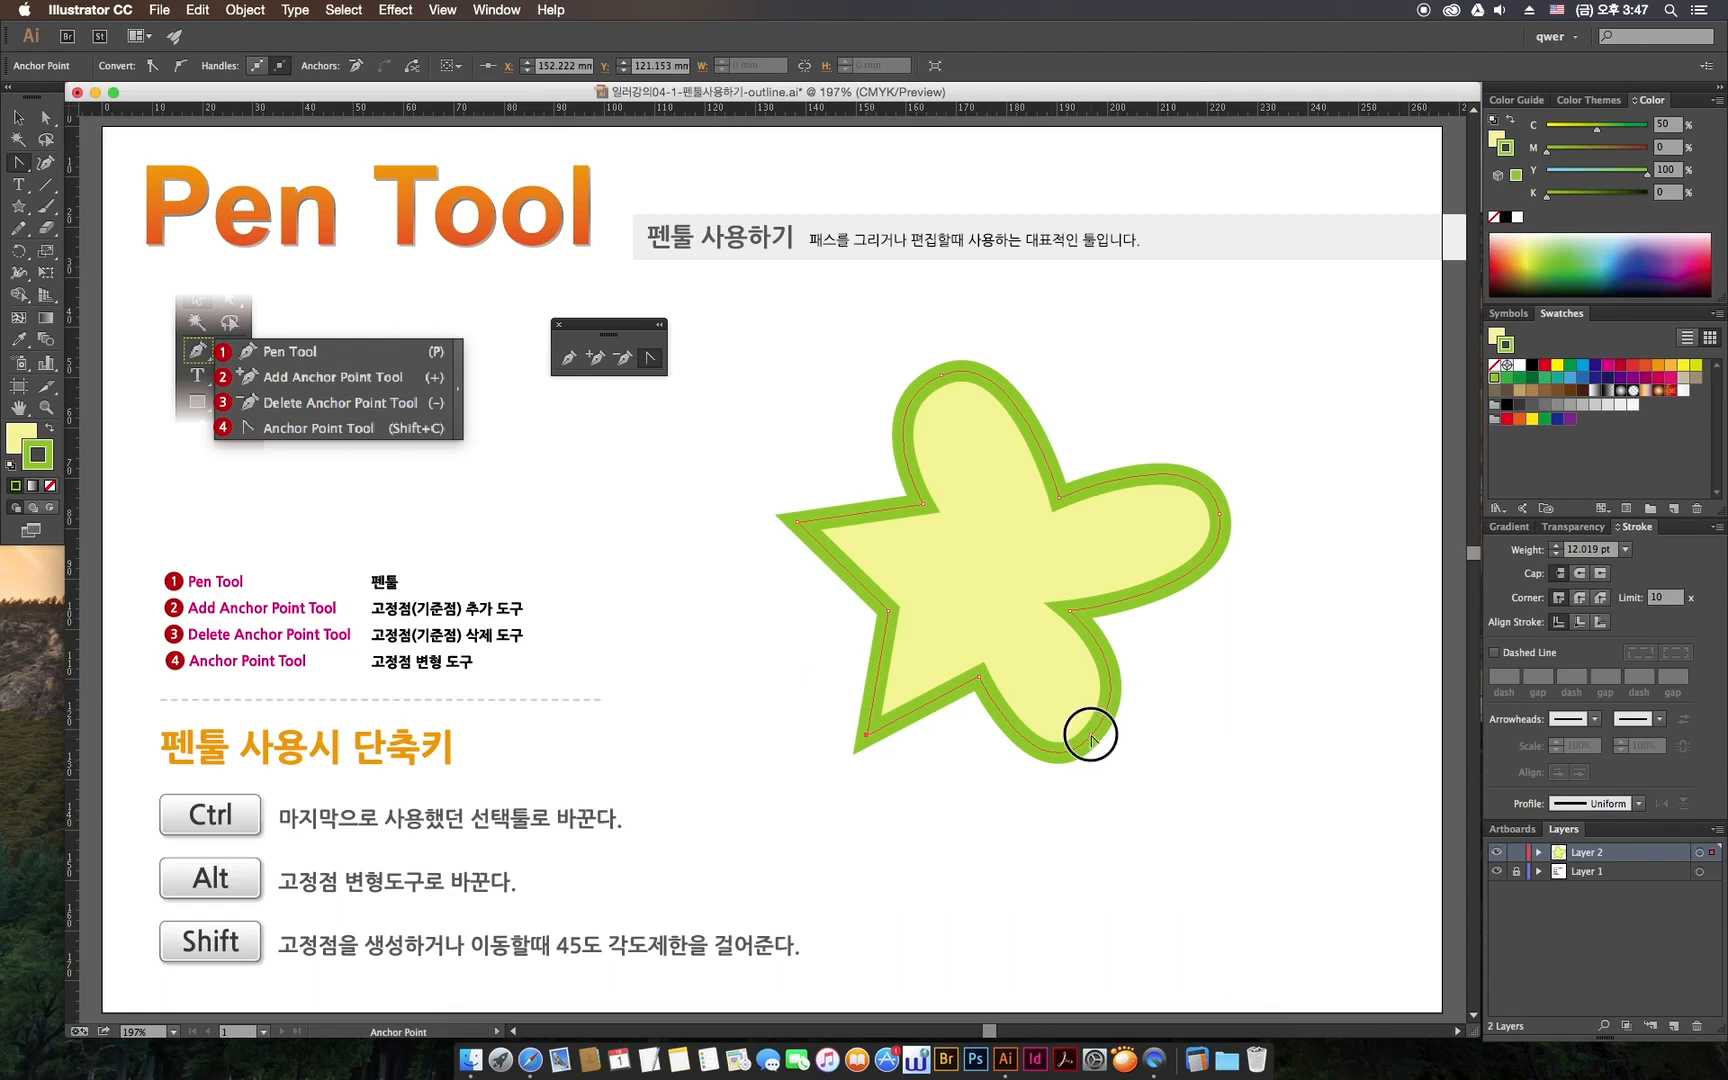
{"action": "left_click", "coordinate": [1219, 514]}
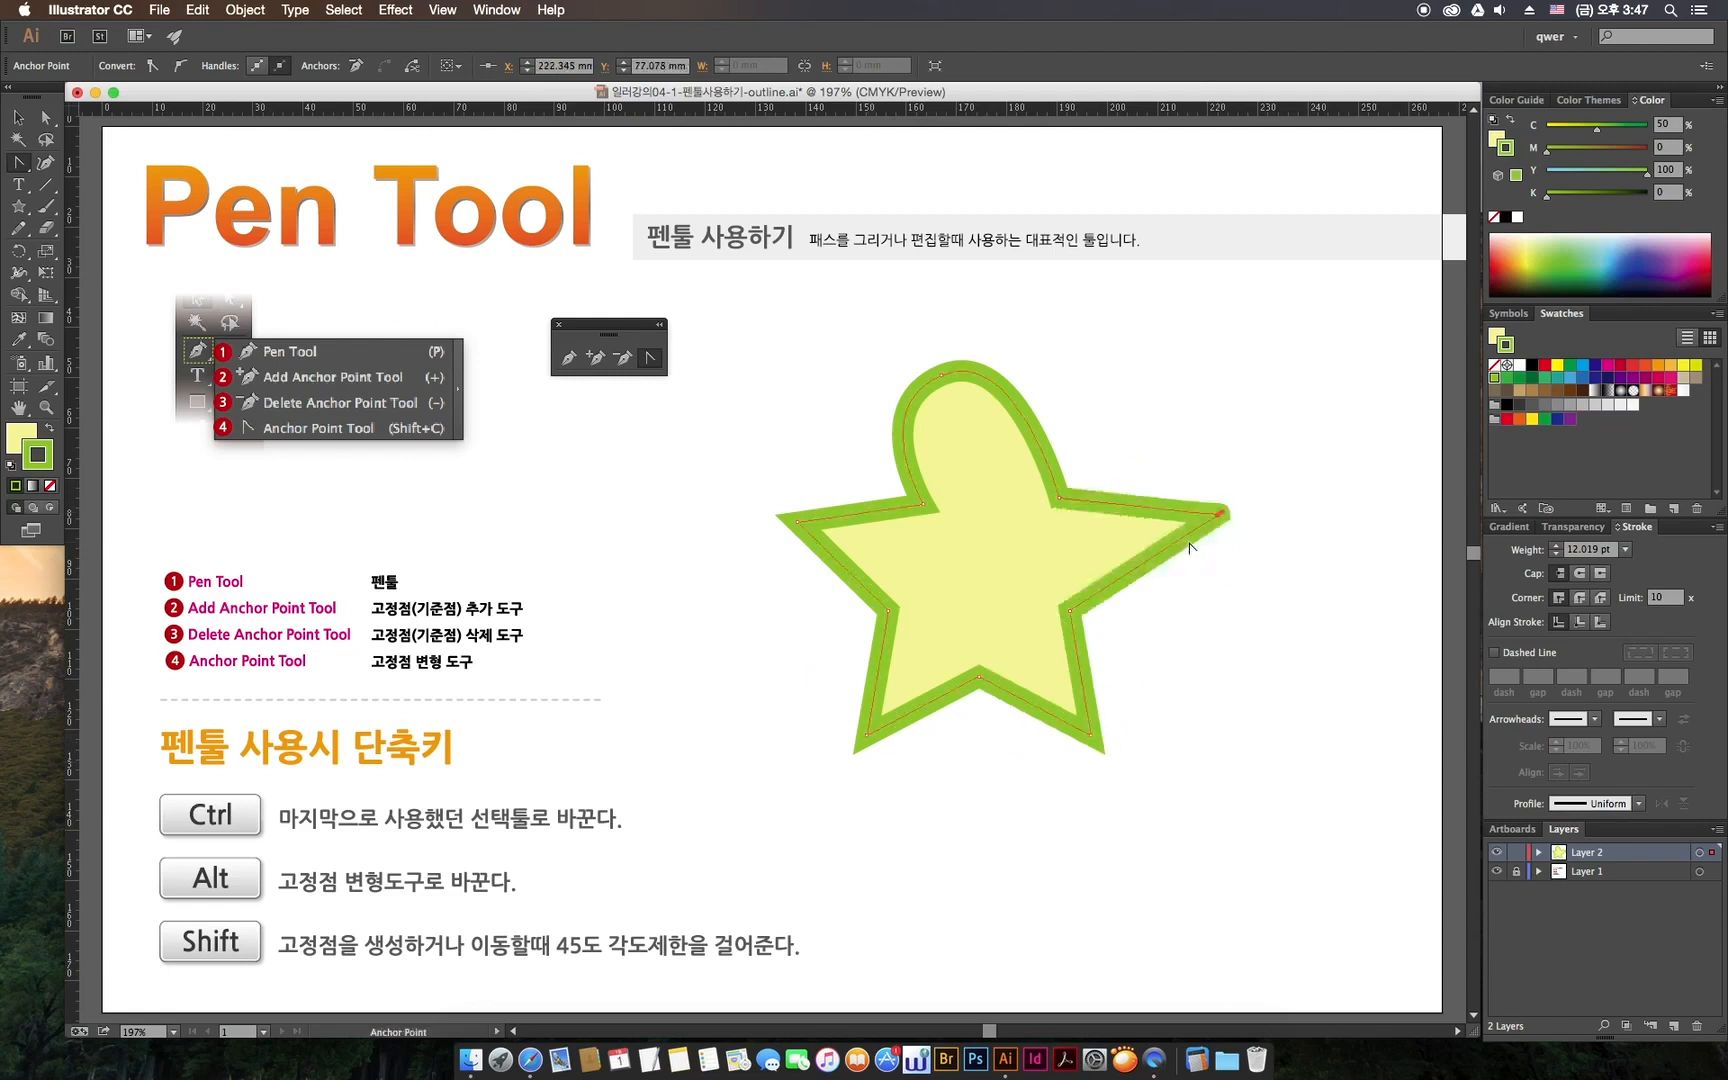
{"action": "left_click_drag", "start_coordinate": [1220, 514], "coordinate": [1235, 592]}
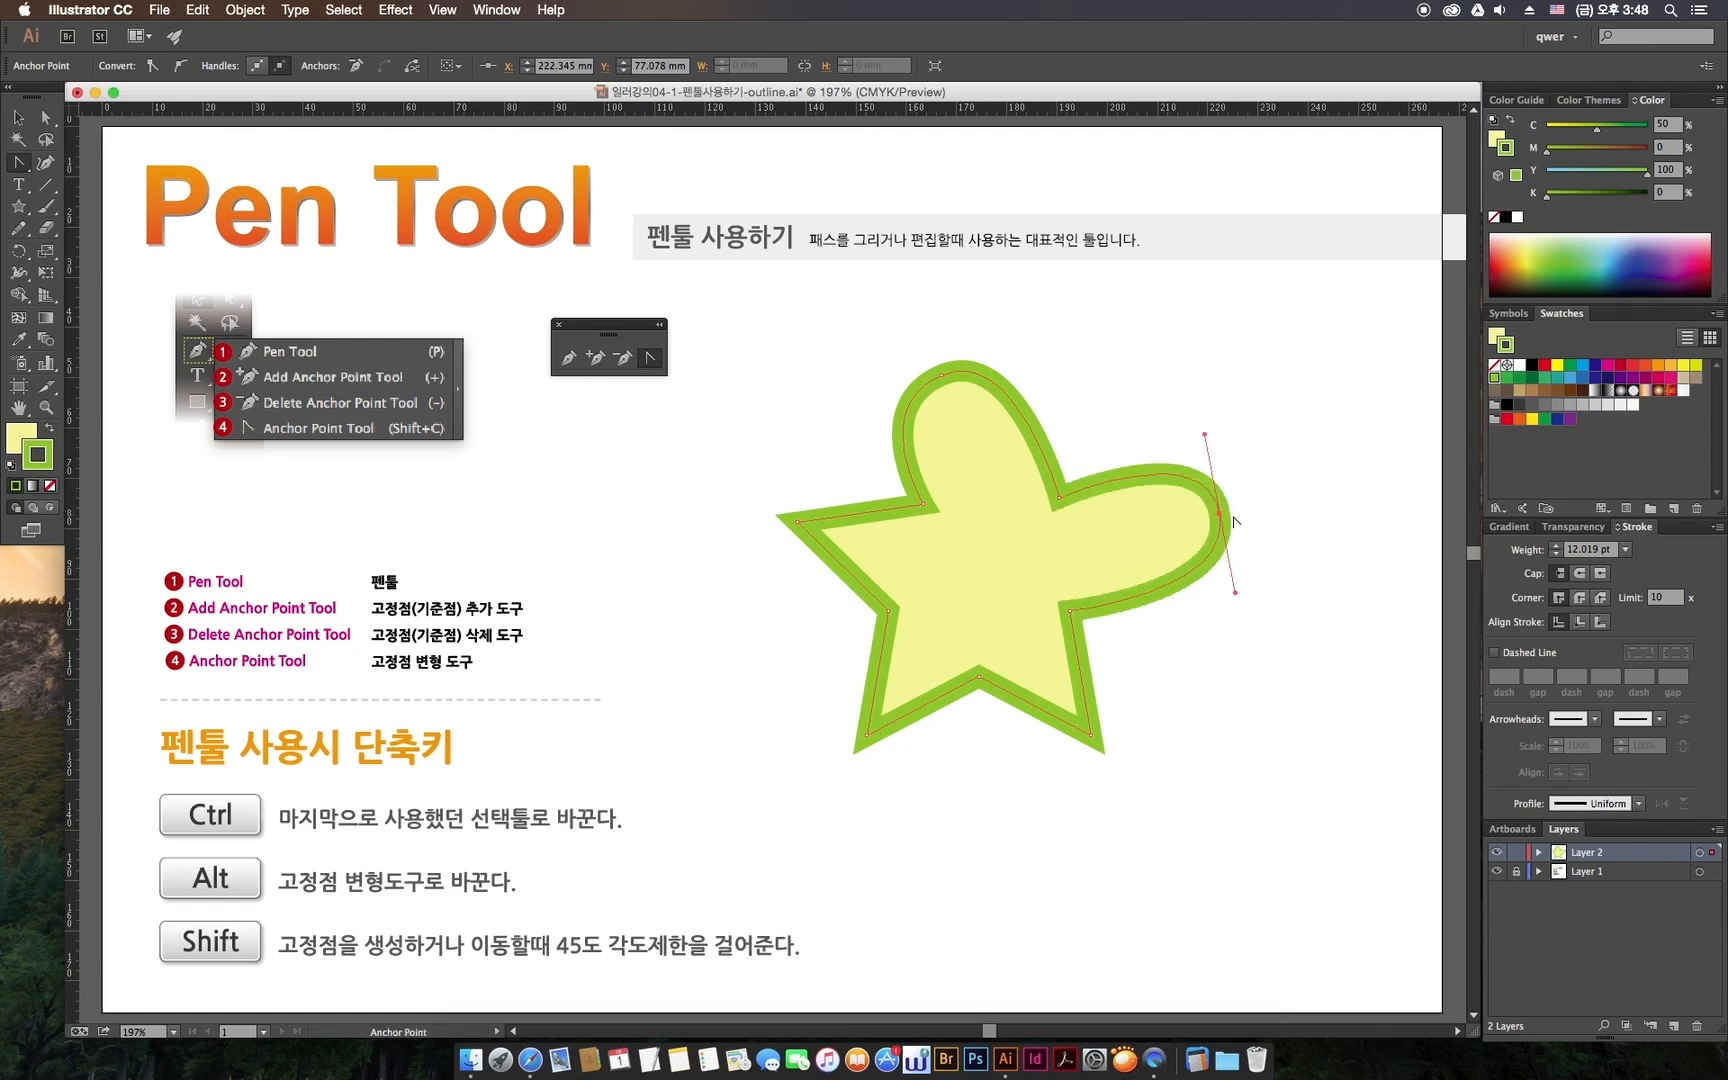
{"action": "left_click", "coordinate": [1219, 515]}
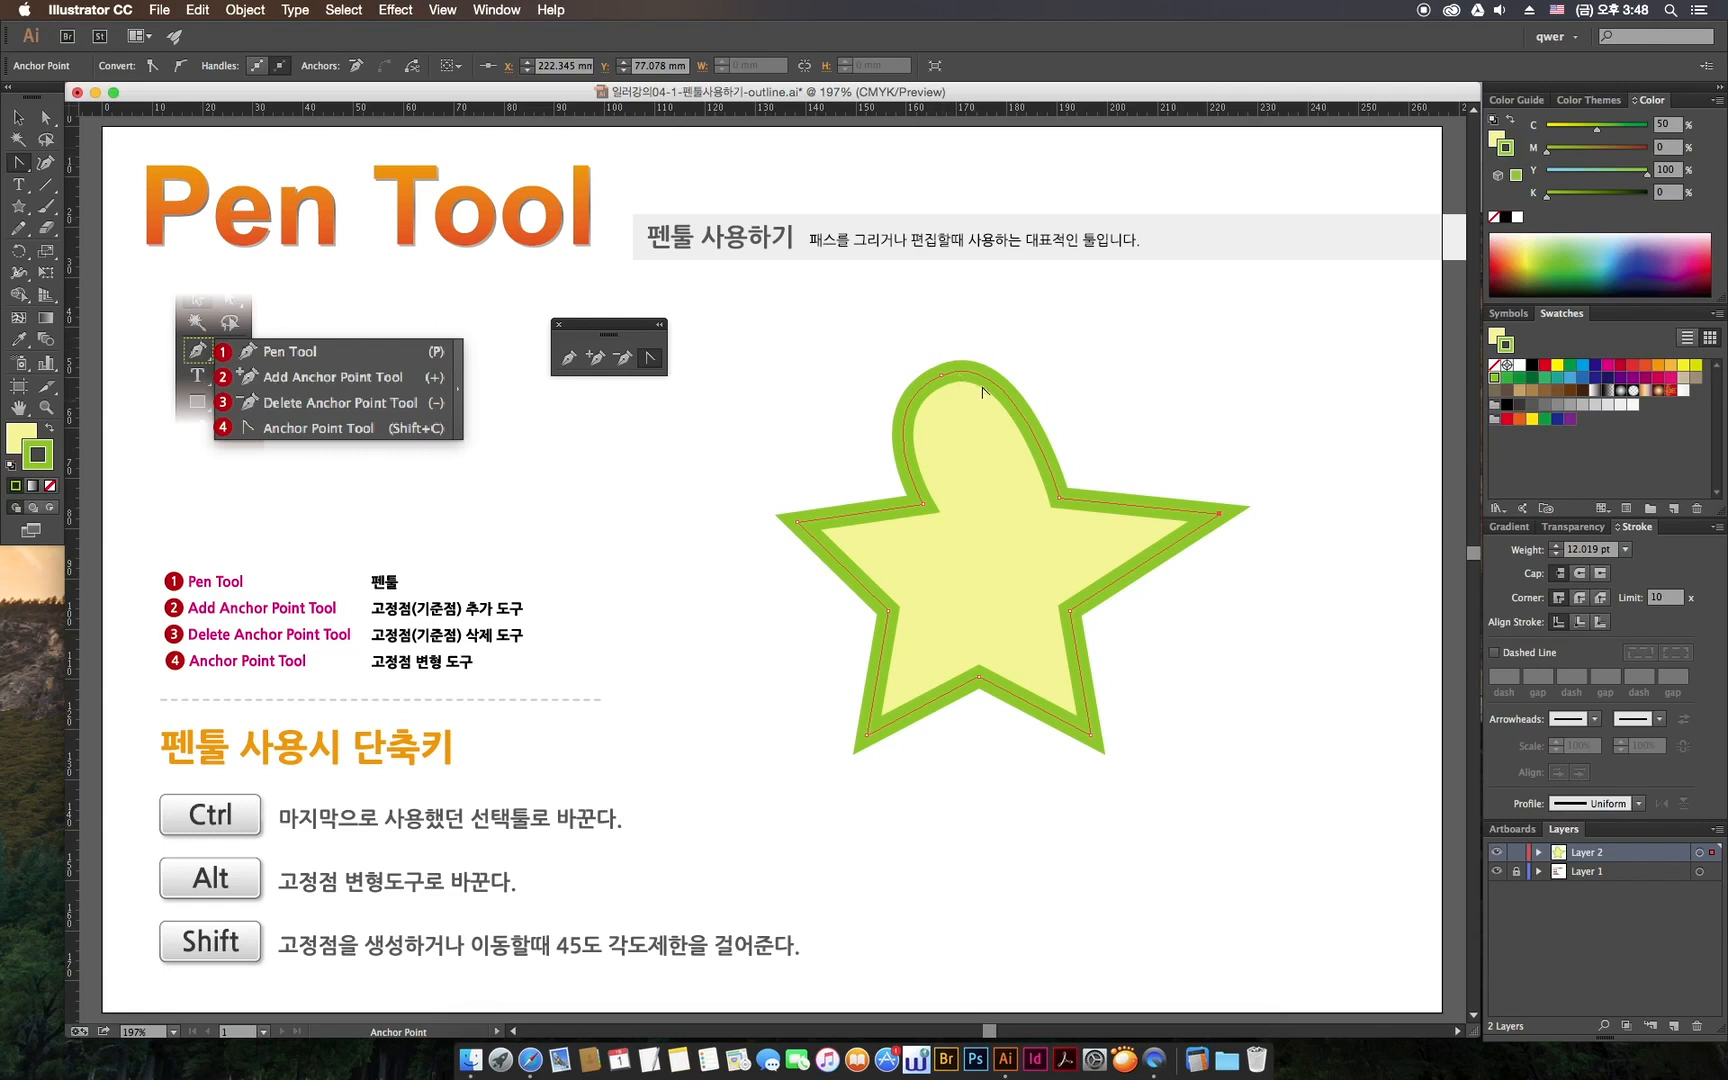
- Directly select the star's rounded top anchor point and adjust its direction handles, lengthening the left one slightly outward
{"action": "left_click", "coordinate": [46, 118]}
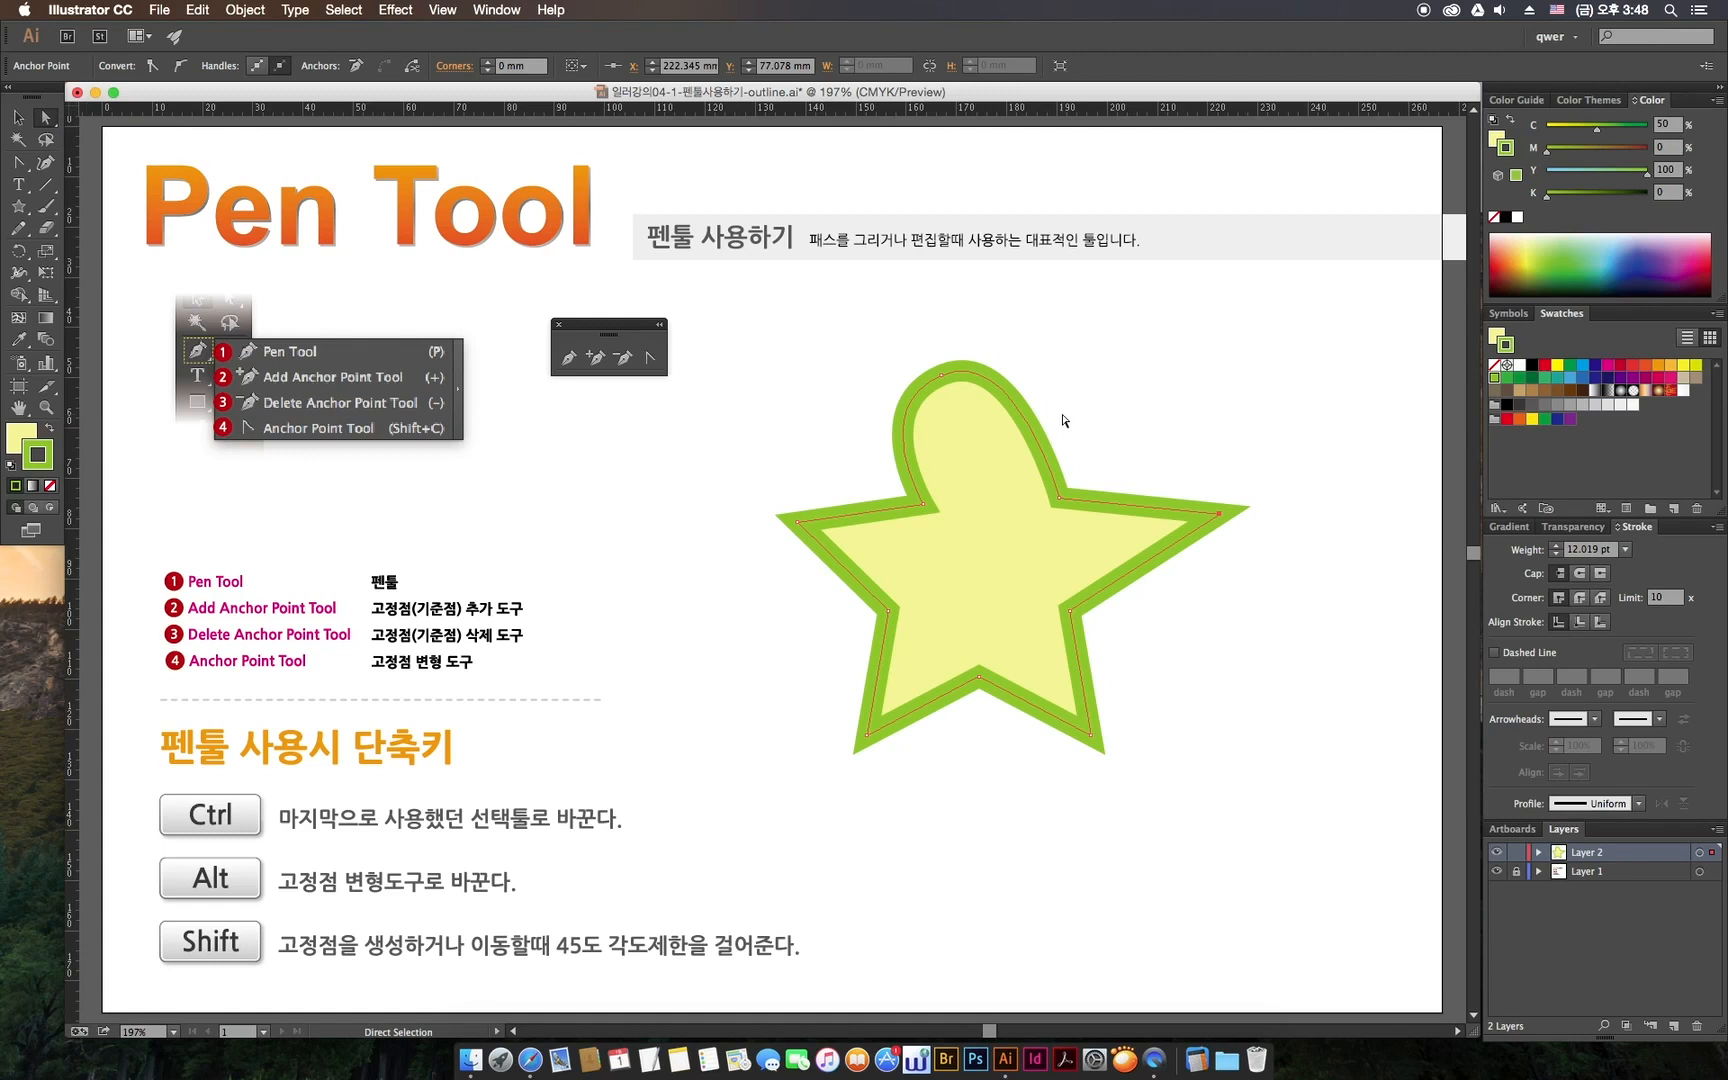
{"action": "left_click_drag", "start_coordinate": [859, 308], "coordinate": [1011, 419]}
{"action": "mouse_move", "coordinate": [1016, 342]}
{"action": "left_mouse_down"}
{"action": "mouse_move", "coordinate": [1130, 324]}
{"action": "mouse_move", "coordinate": [991, 401]}
{"action": "mouse_move", "coordinate": [1001, 359]}
{"action": "mouse_move", "coordinate": [900, 321]}
{"action": "mouse_move", "coordinate": [1022, 374]}
{"action": "mouse_move", "coordinate": [1024, 359]}
{"action": "left_mouse_up"}
{"action": "mouse_move", "coordinate": [862, 389]}
{"action": "left_mouse_down"}
{"action": "mouse_move", "coordinate": [768, 394]}
{"action": "mouse_move", "coordinate": [849, 410]}
{"action": "left_mouse_up"}
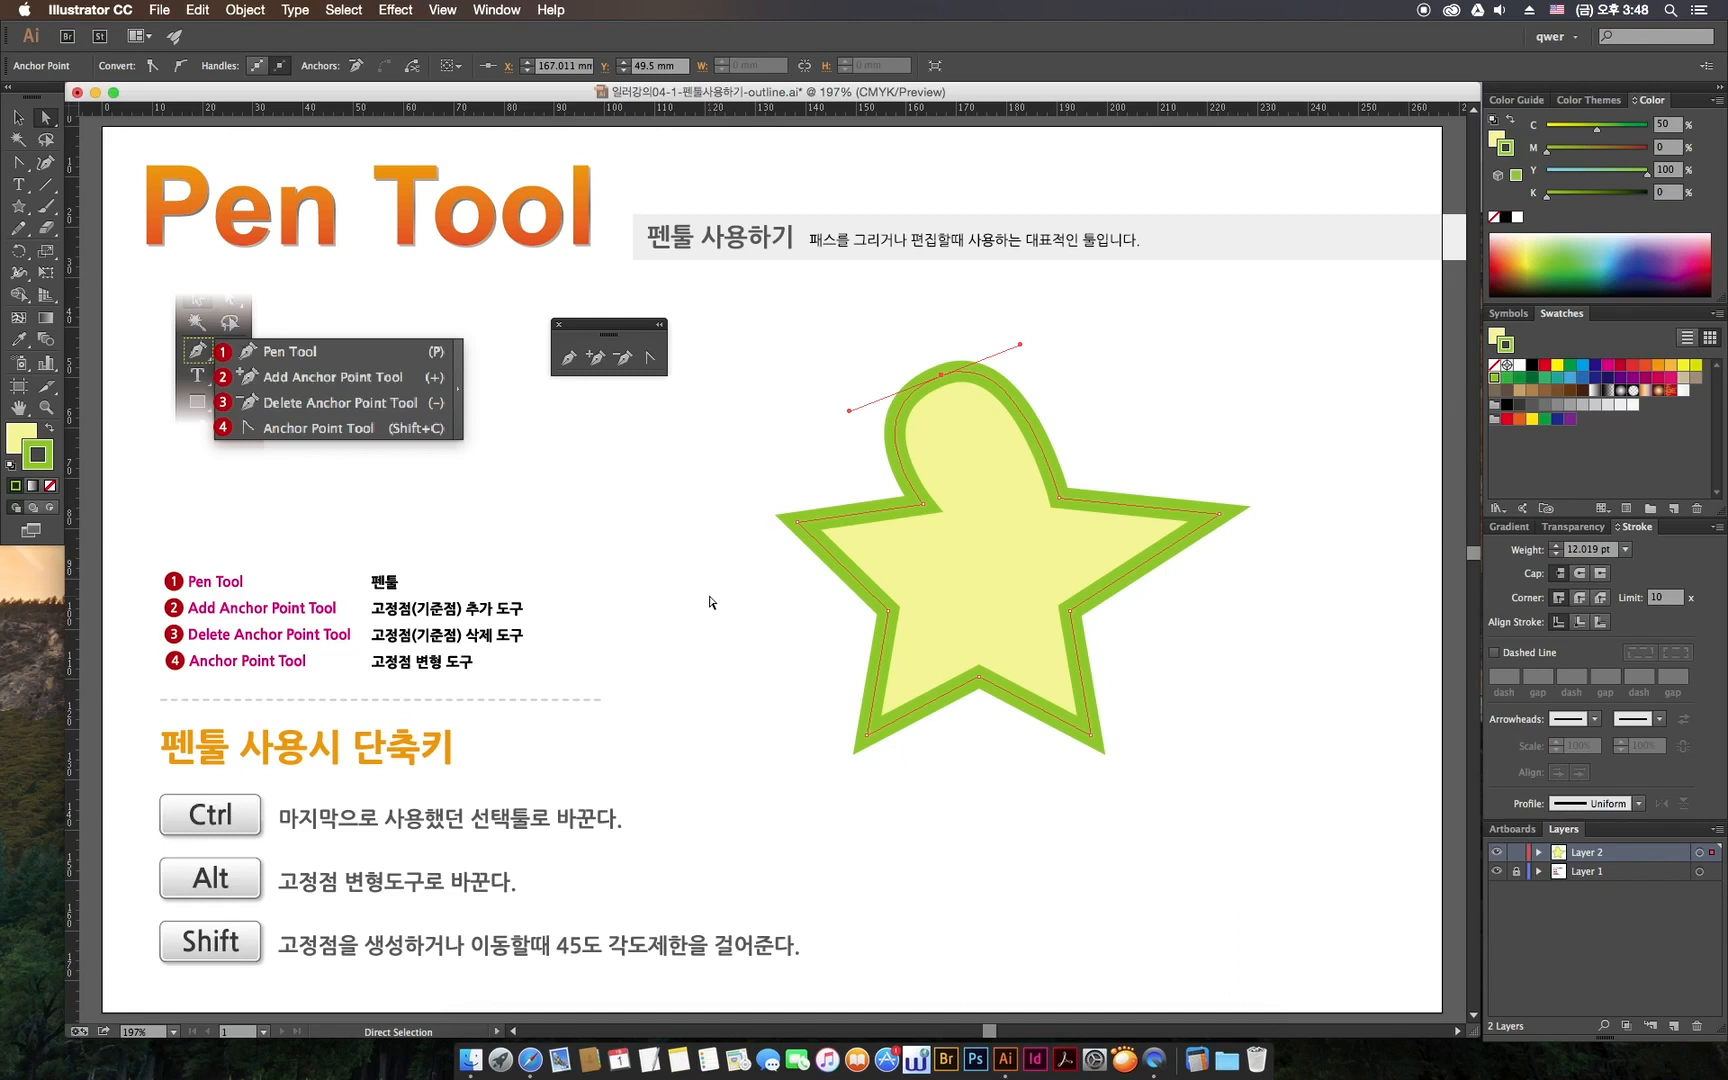
- Select the whole star, trying both the Selection and Direct Selection tools and finishing with the Selection tool active
{"action": "left_click", "coordinate": [265, 845]}
{"action": "left_click_drag", "start_coordinate": [125, 721], "coordinate": [811, 992]}
{"action": "key", "text": "v"}
{"action": "left_click", "coordinate": [963, 563]}
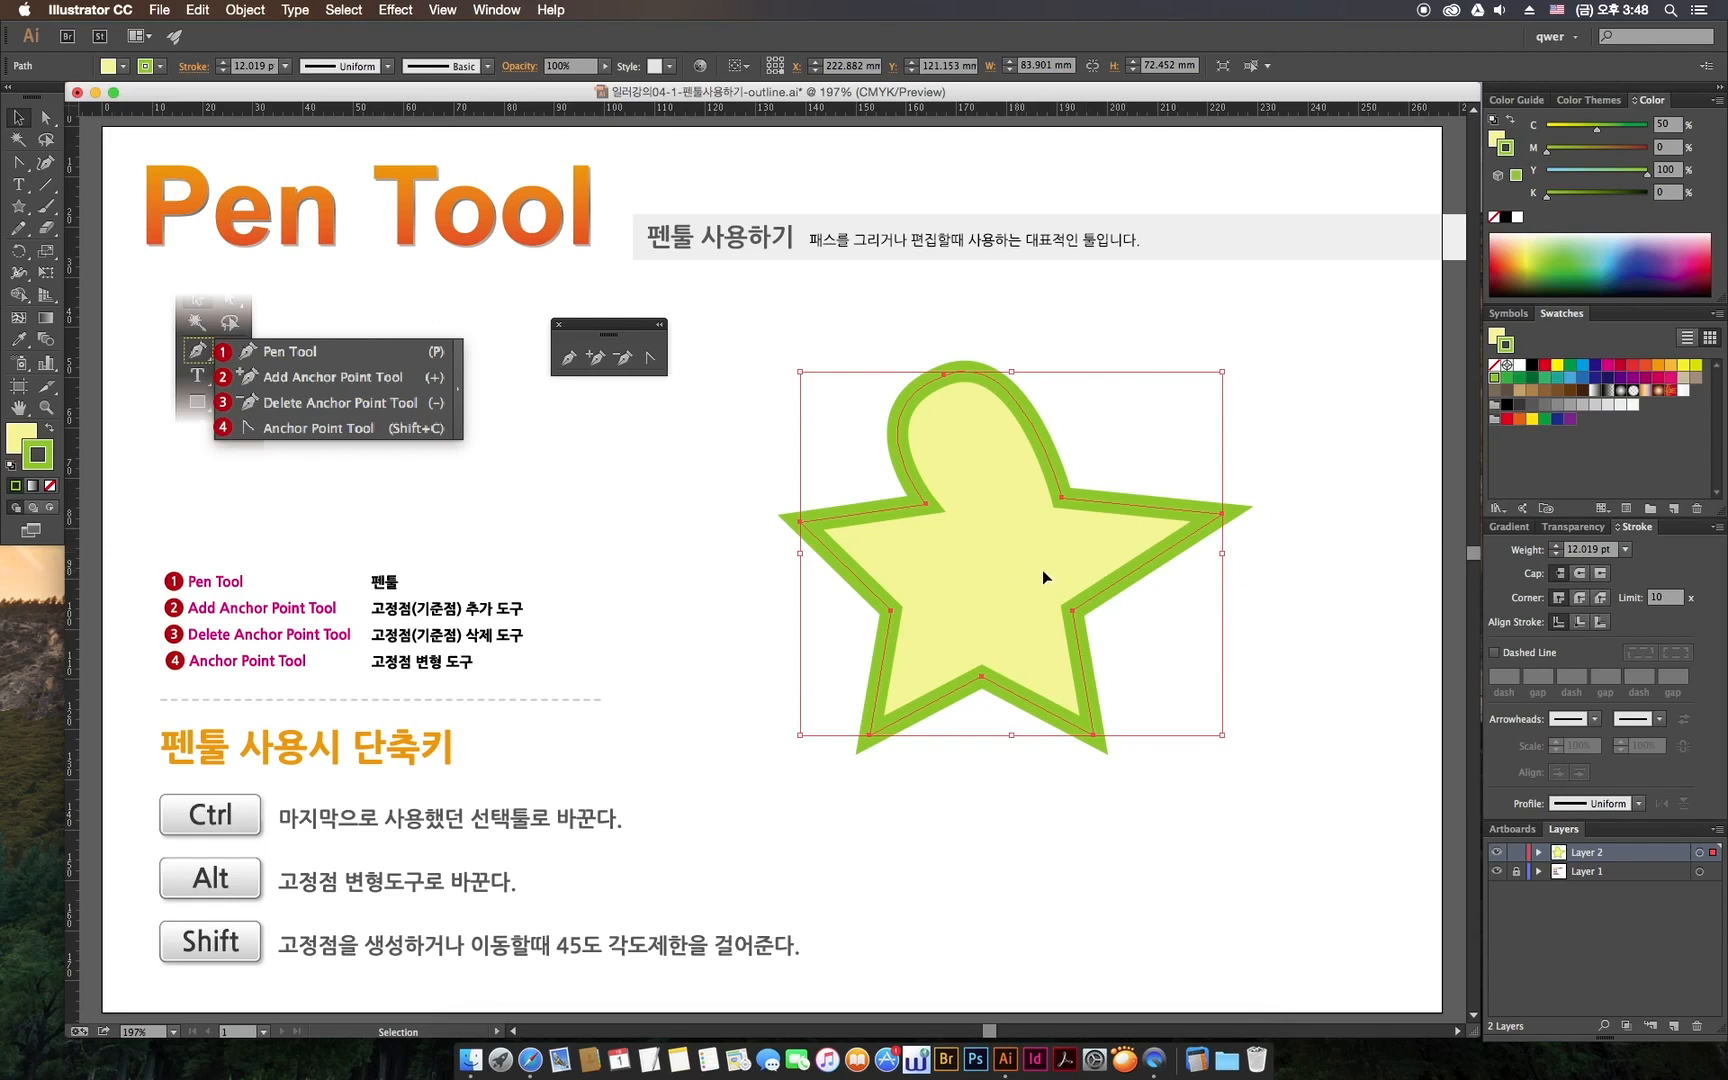
{"action": "left_click", "coordinate": [47, 119]}
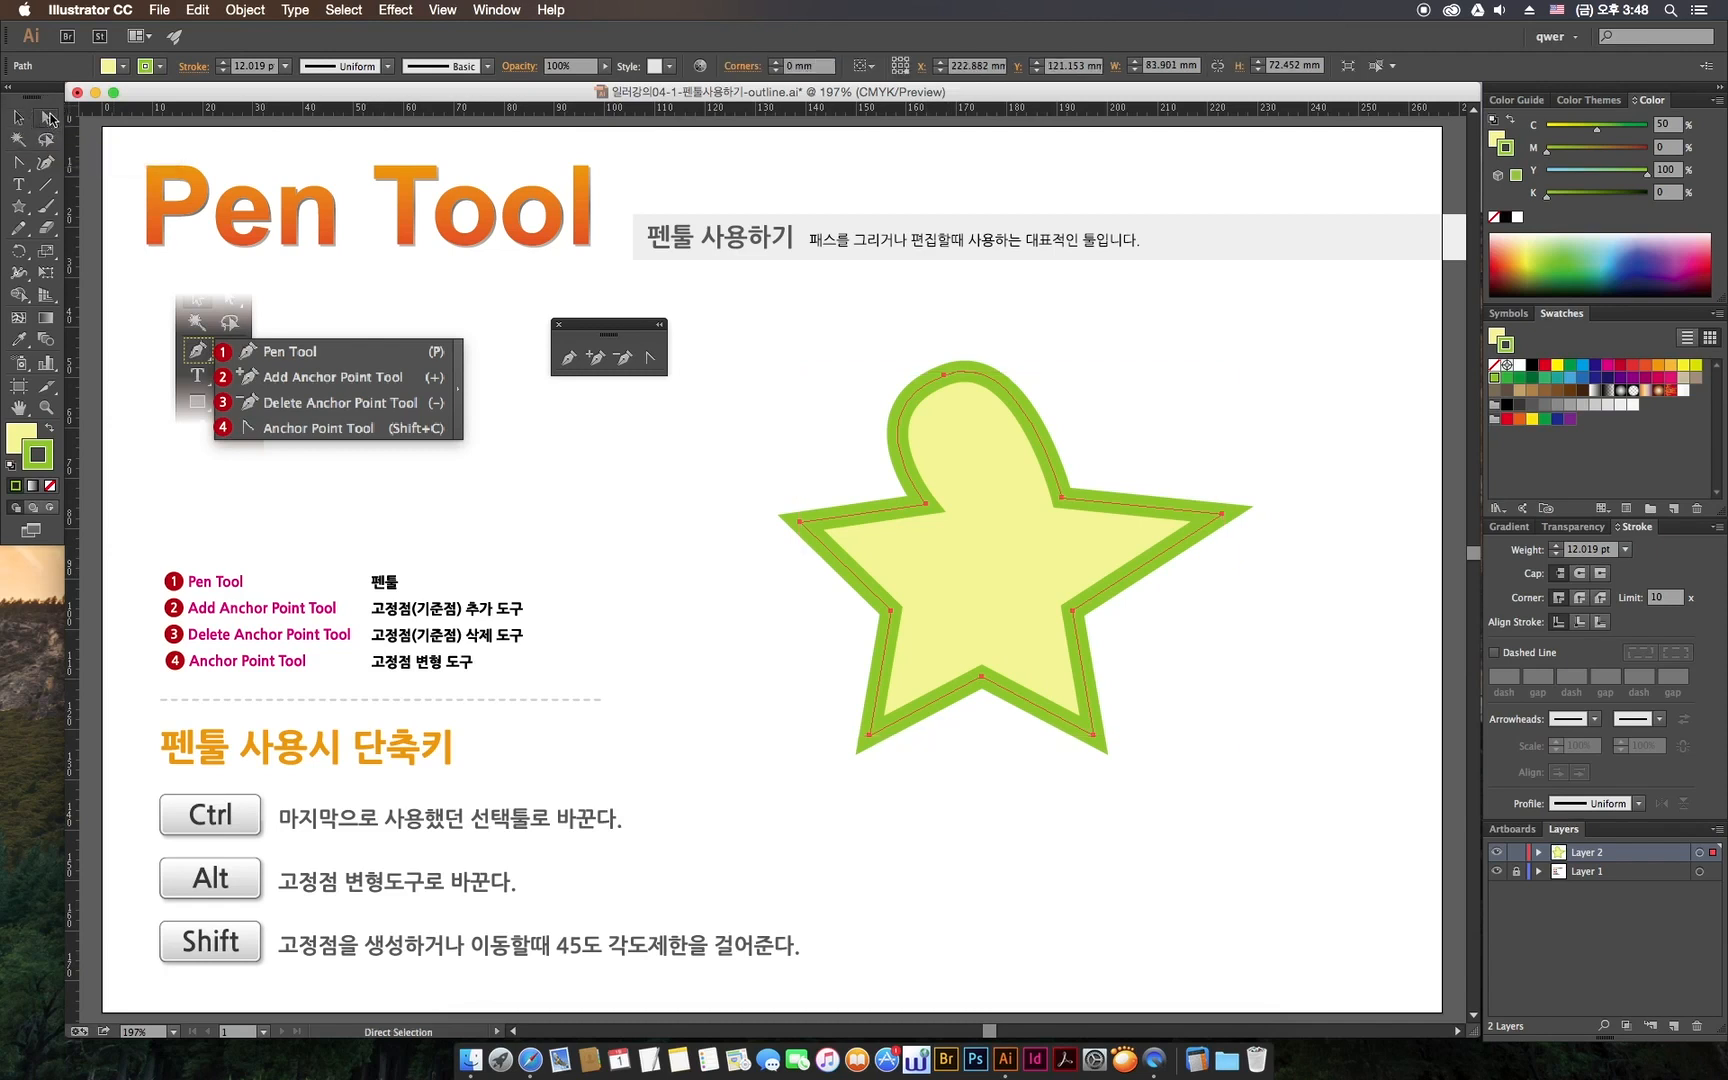
{"action": "left_click", "coordinate": [18, 118]}
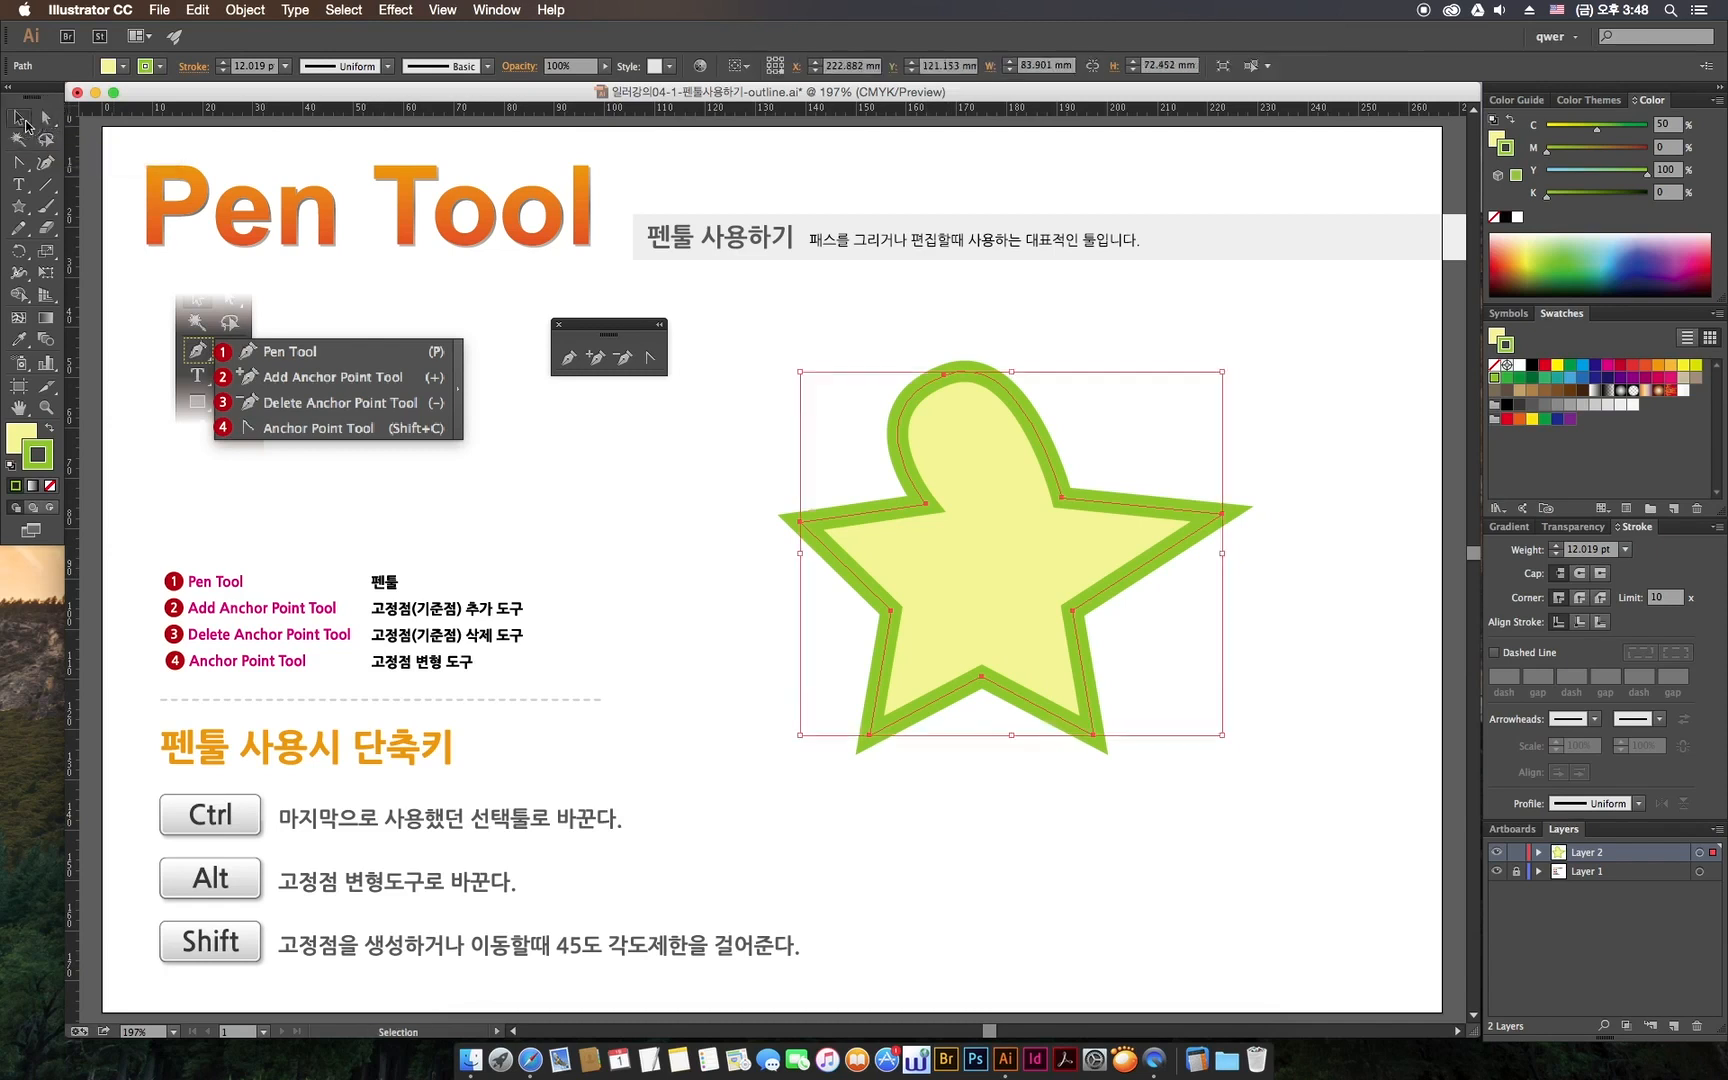
{"action": "left_click", "coordinate": [729, 640]}
{"action": "left_click", "coordinate": [930, 589]}
- Try drawing a straight Pen tool segment to the upper right of the star, and undo both of its points
{"action": "left_click", "coordinate": [569, 358]}
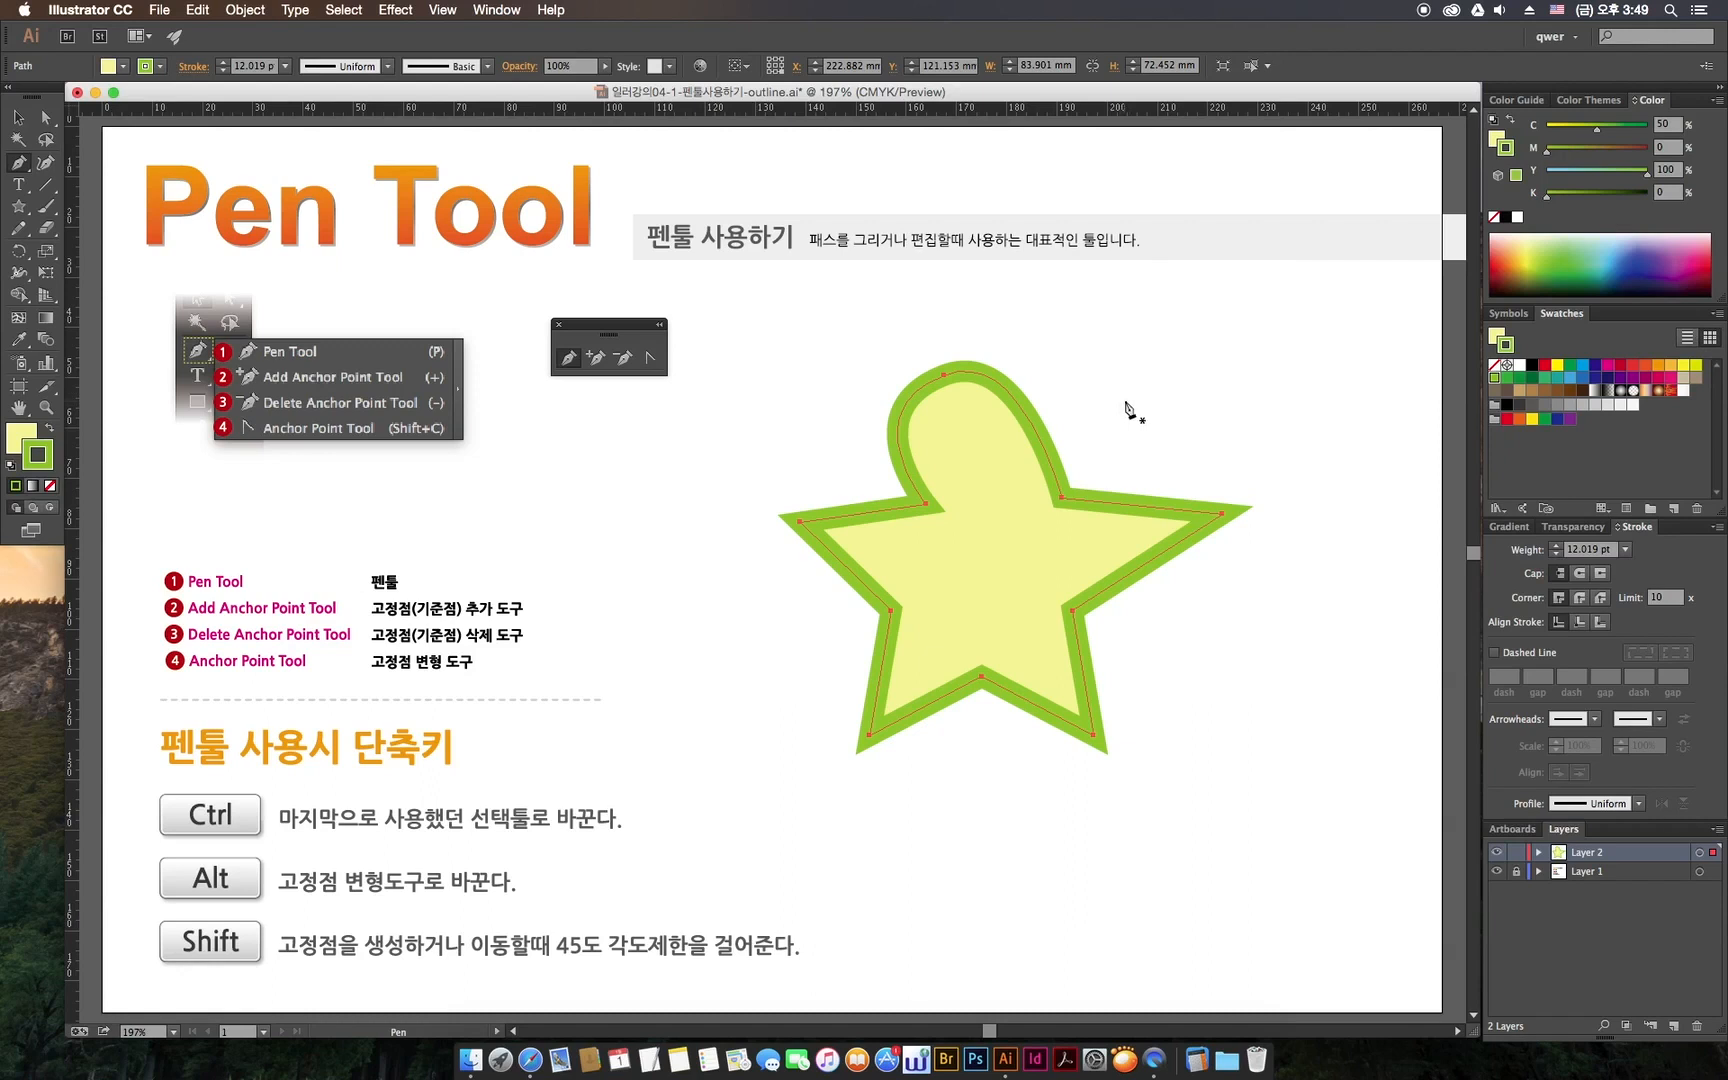
{"action": "left_click", "coordinate": [1155, 387]}
{"action": "left_click", "coordinate": [1299, 350]}
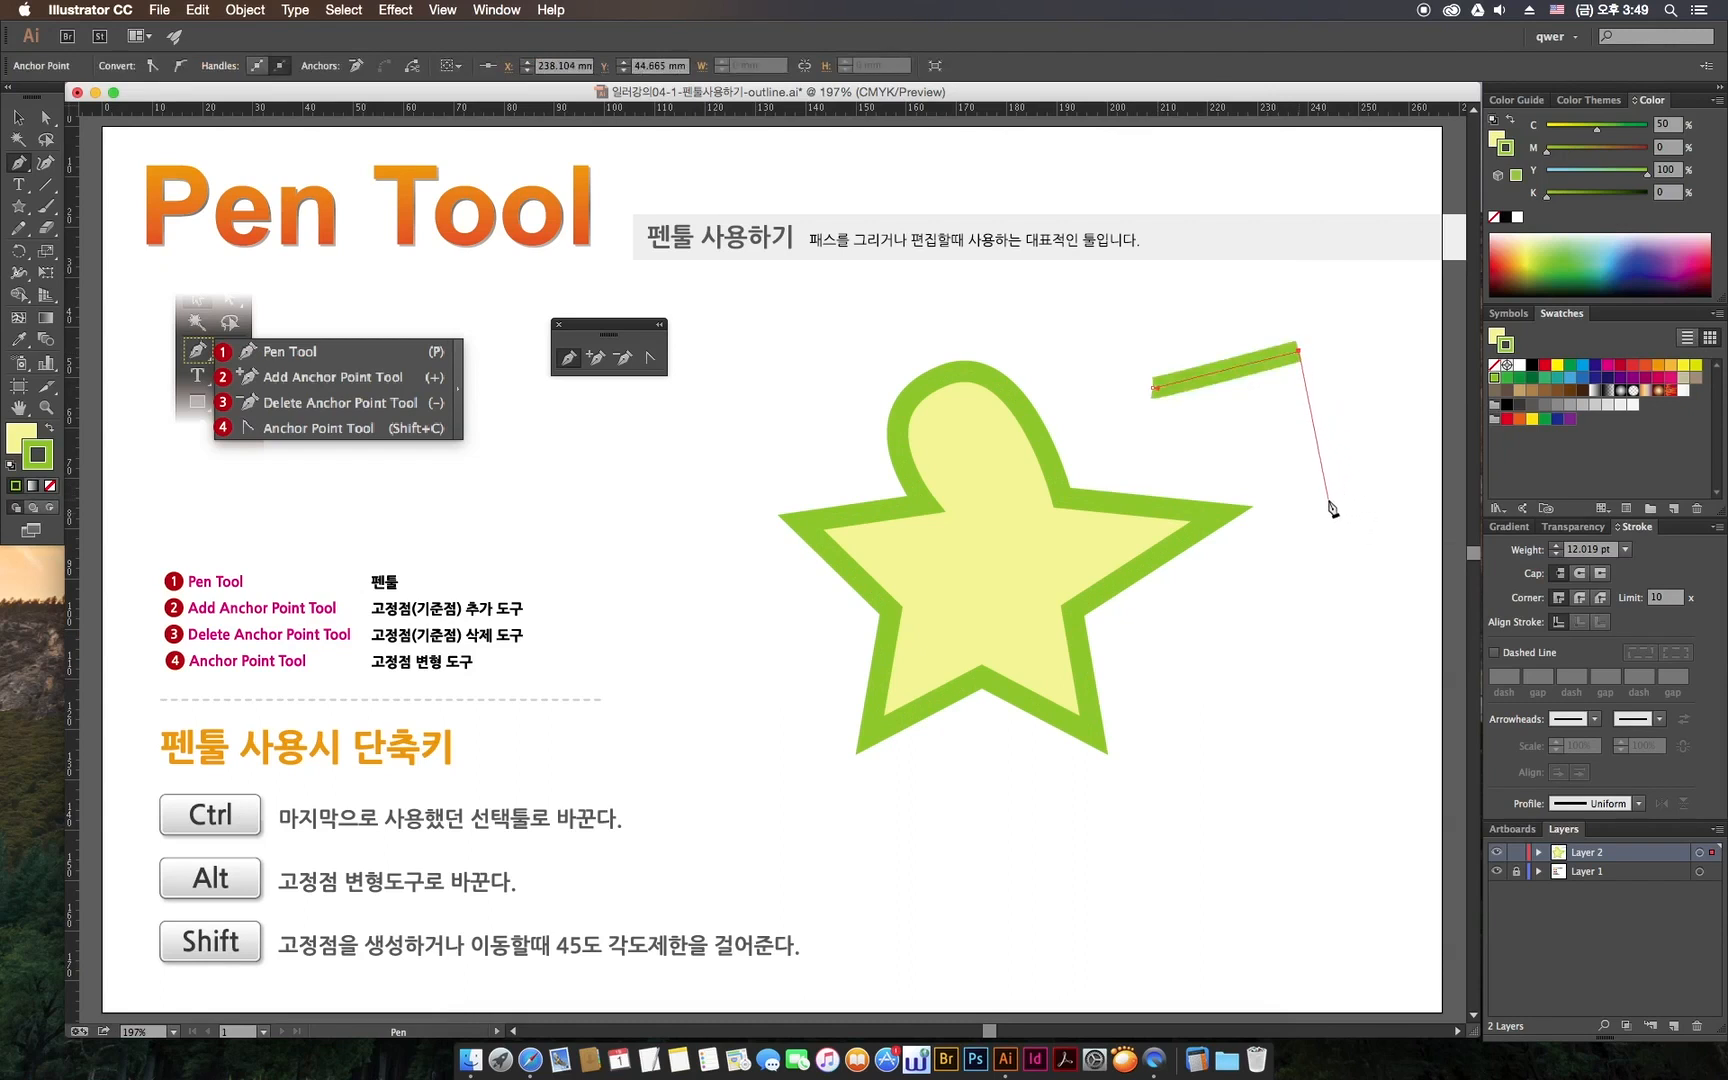
{"action": "key", "text": "super+z"}
{"action": "key", "text": "super+z"}
- Add an anchor point with the Pen tool on each of the upper and lower edges of the selected star's right tip
{"action": "left_click", "coordinate": [1120, 512], "text": "super"}
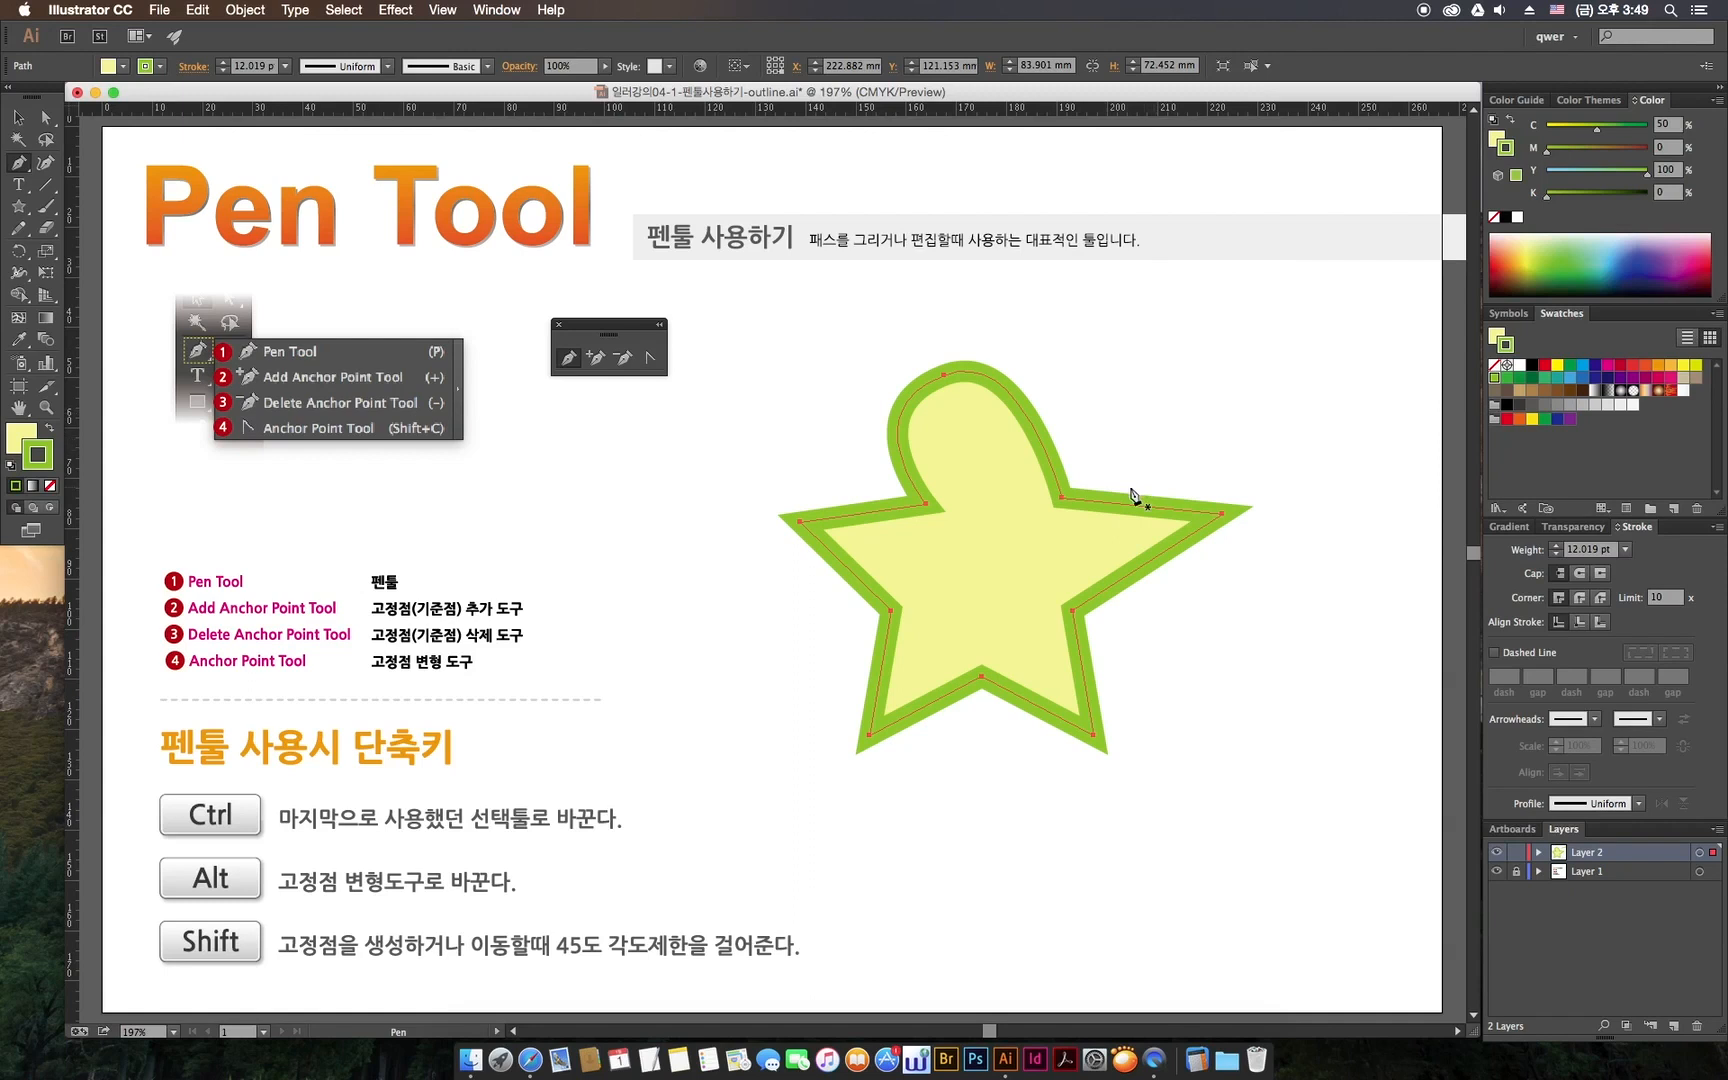
{"action": "key", "text": "plus"}
{"action": "left_click", "coordinate": [1125, 506]}
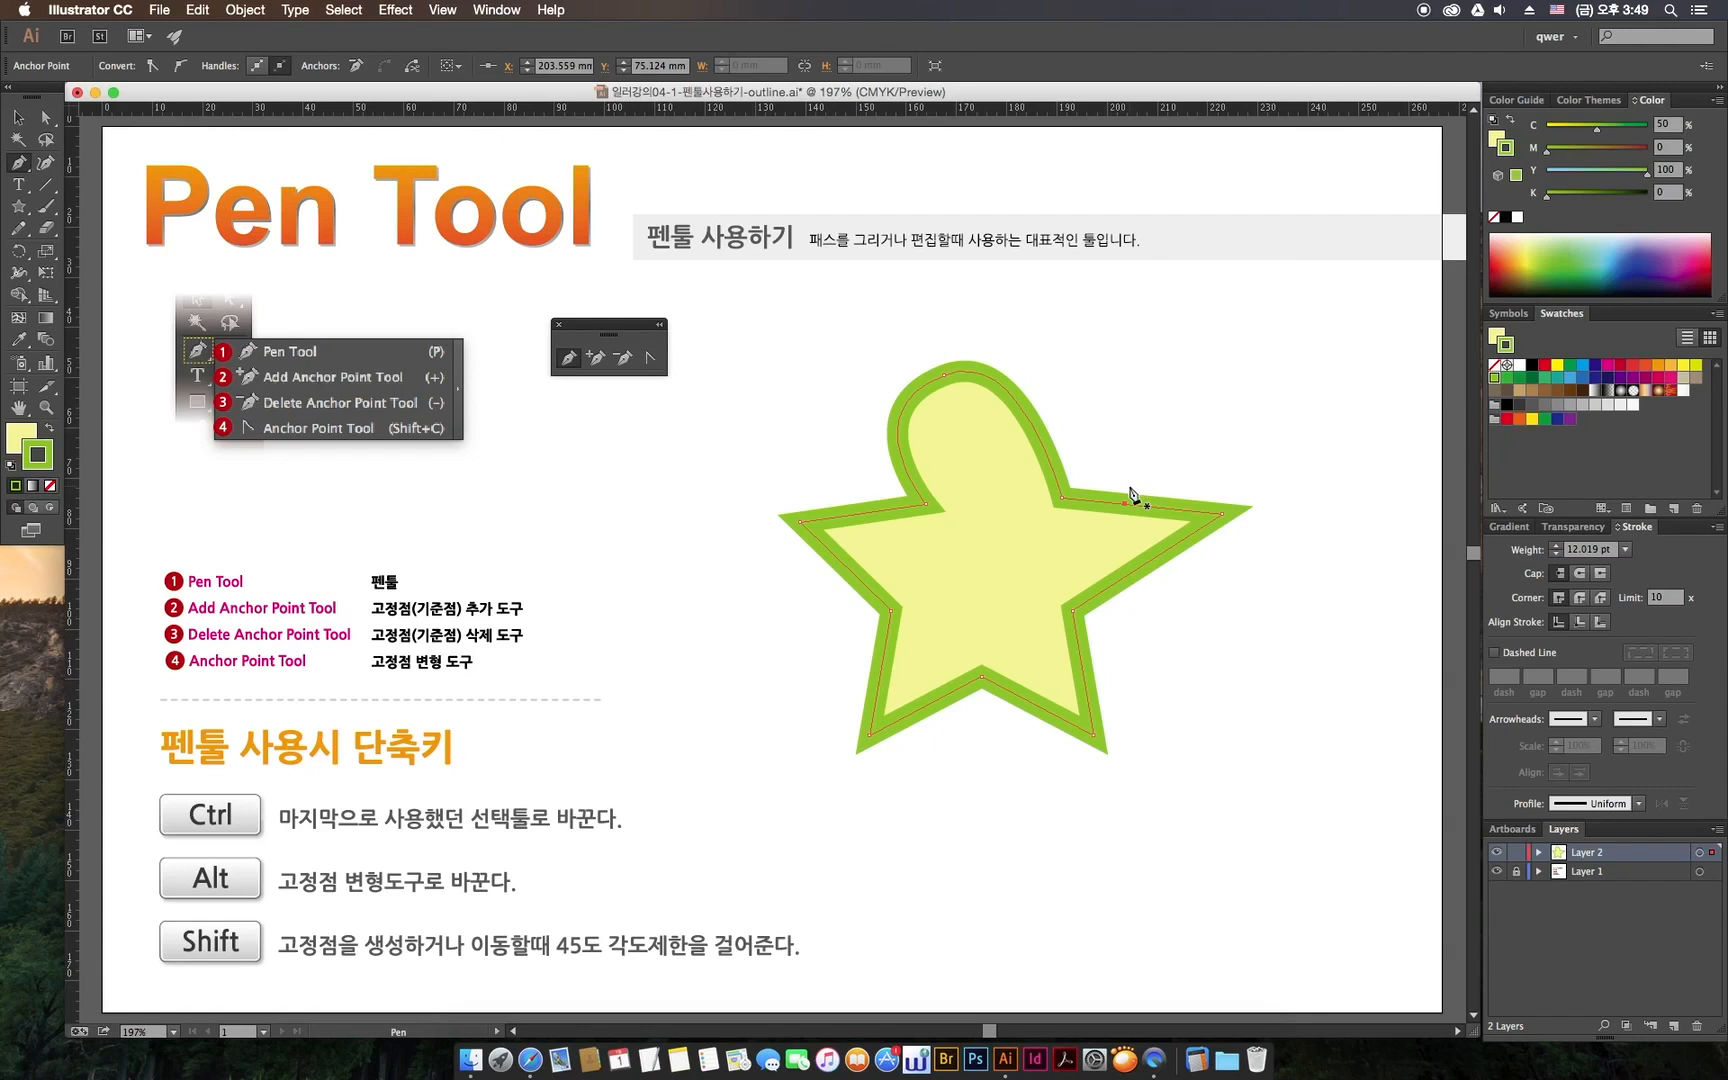
{"action": "left_click", "coordinate": [1134, 572]}
- Switch temporarily from the Pen tool to the last-used Selection tool and back several times to examine the shortcut's effect
{"action": "key", "text": "super"}
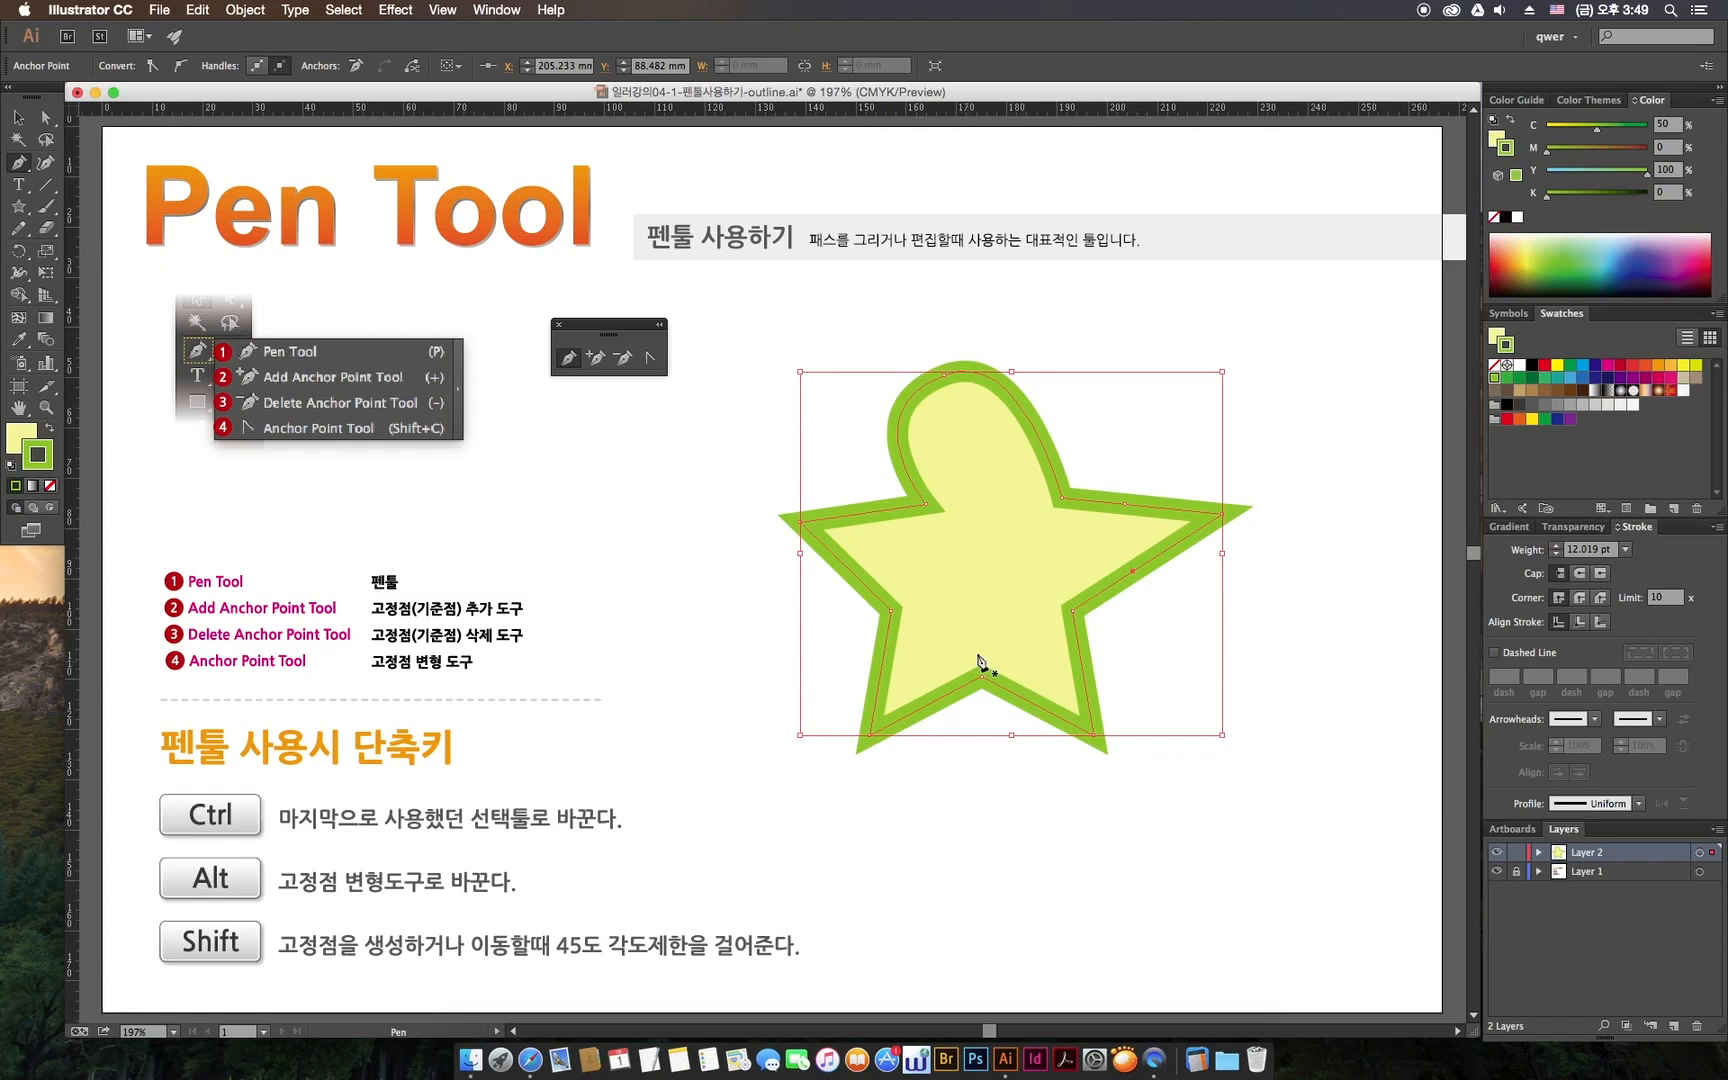
{"action": "key", "text": "super"}
{"action": "key", "text": "super"}
{"action": "key", "text": "super"}
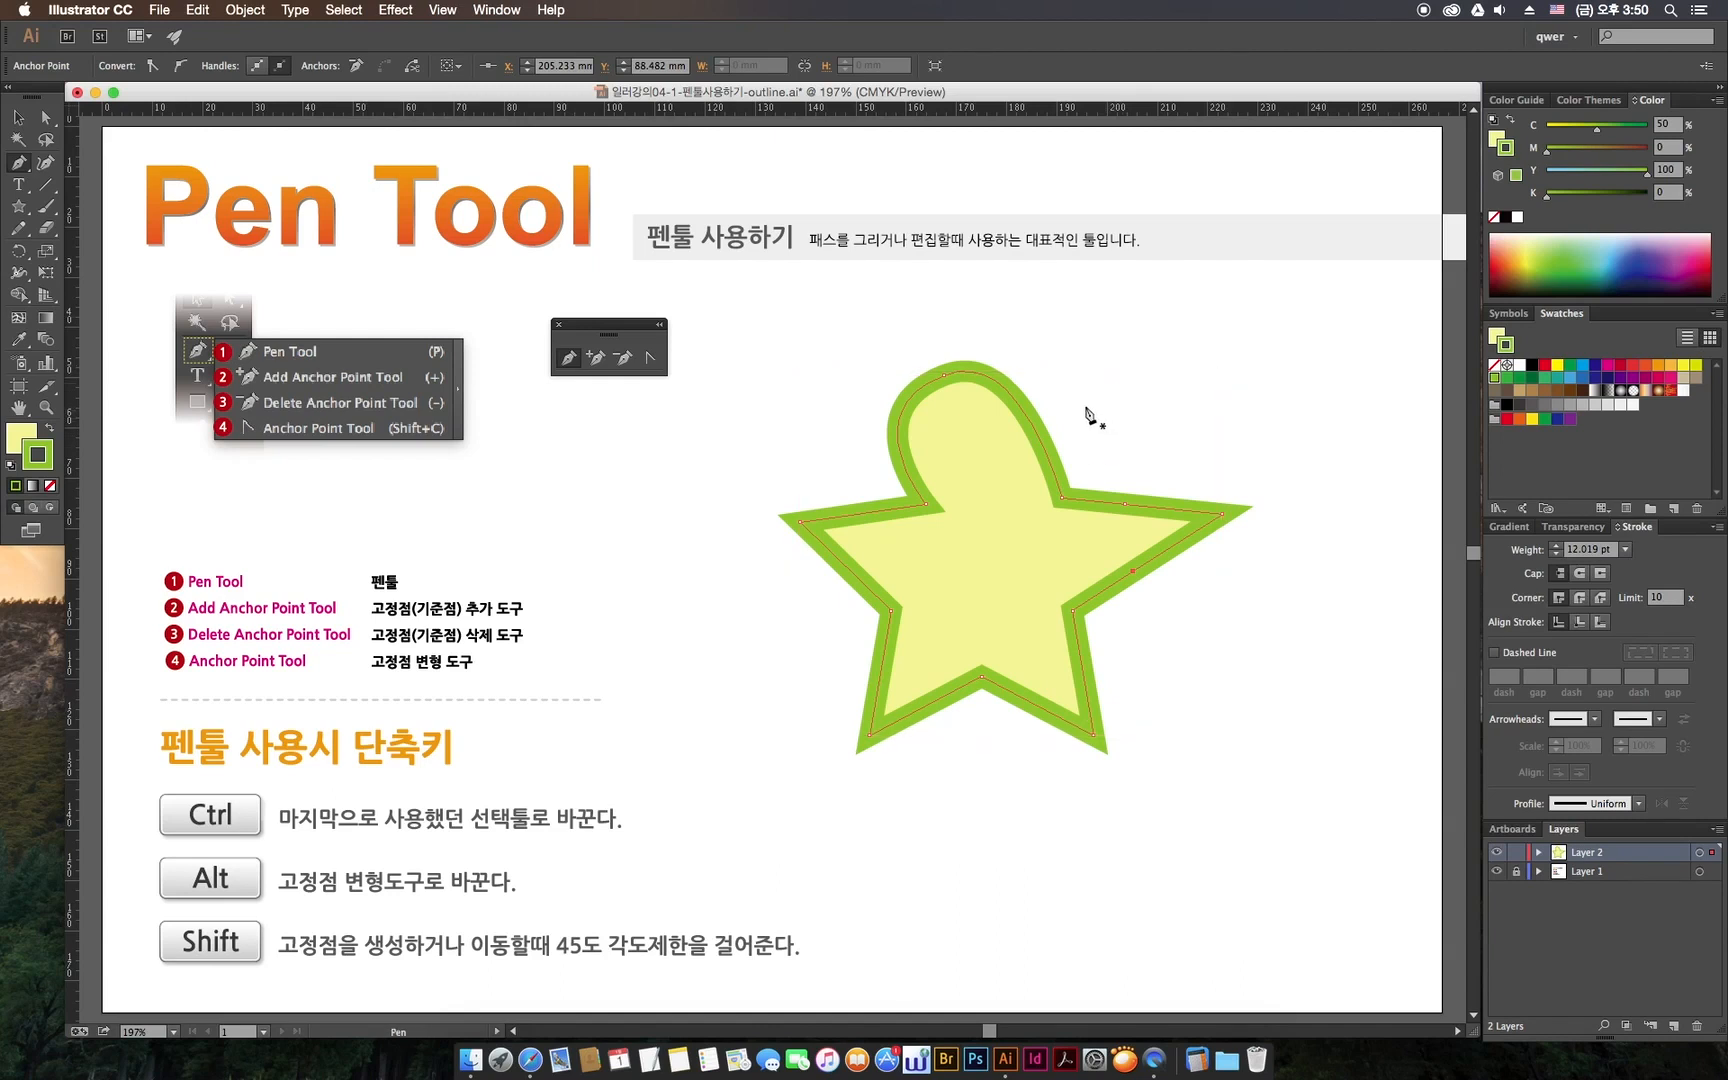
{"action": "key", "text": "super"}
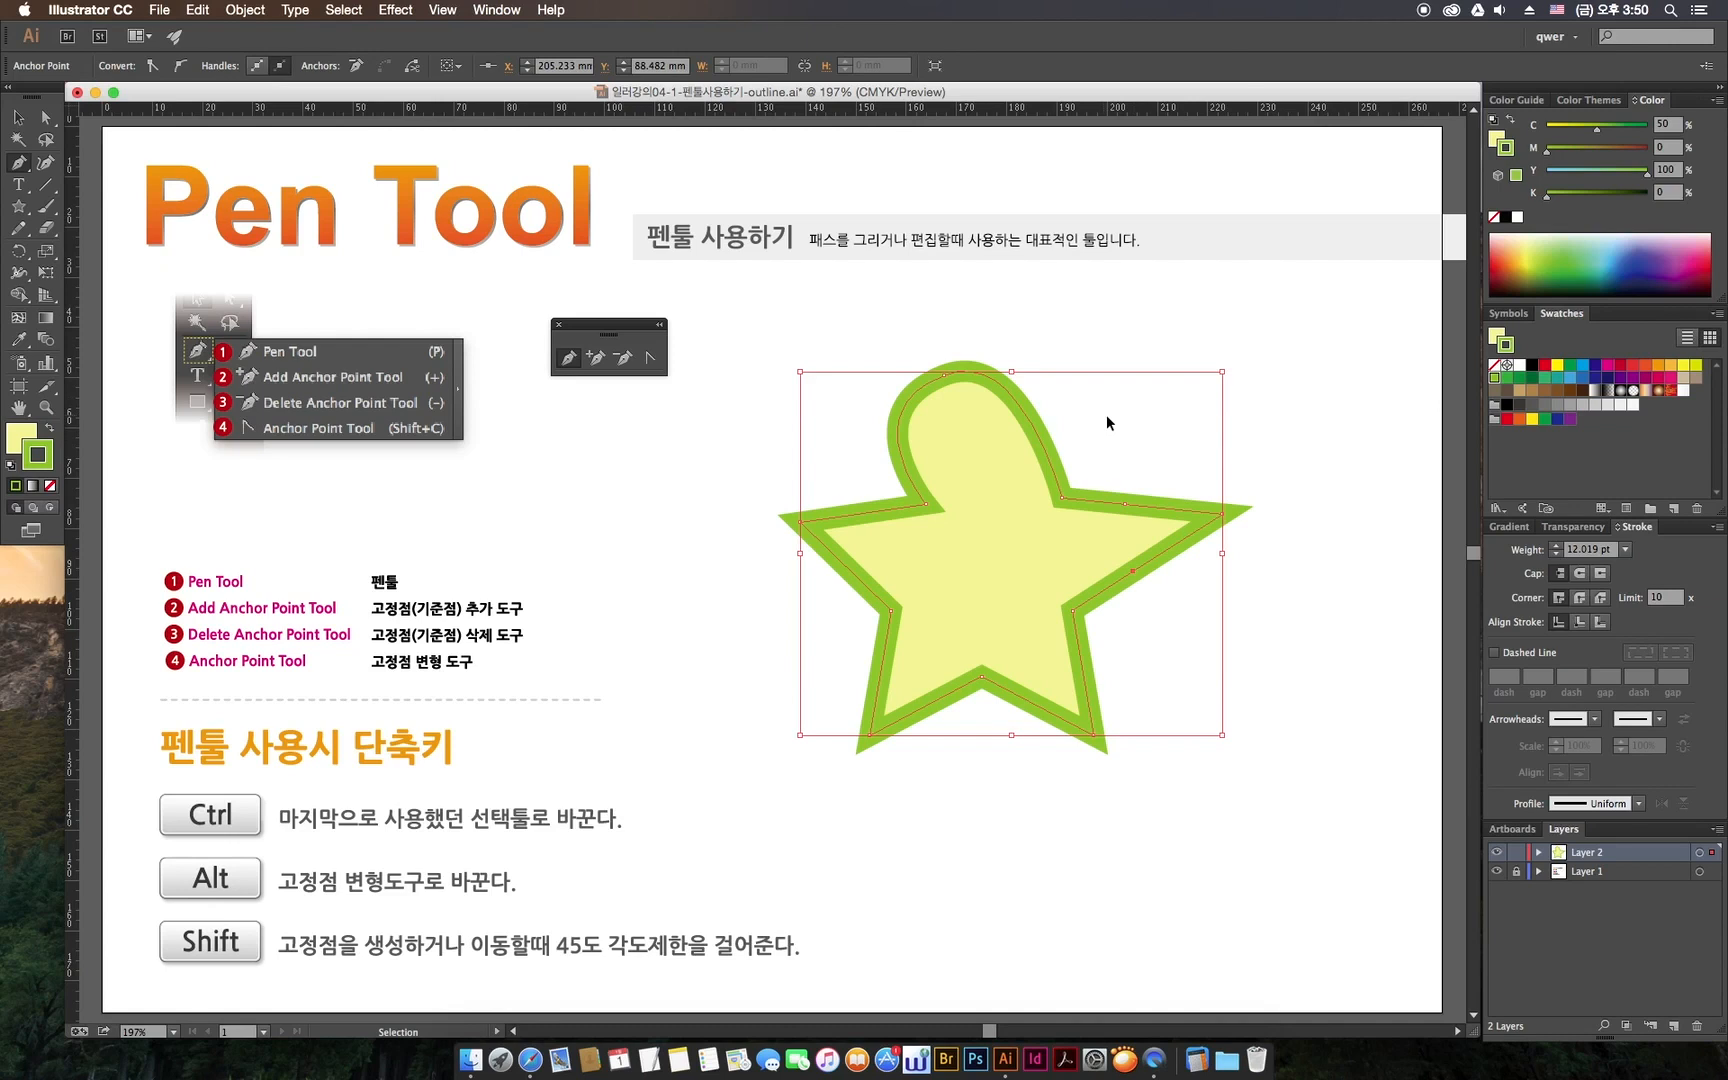
{"action": "key", "text": "super"}
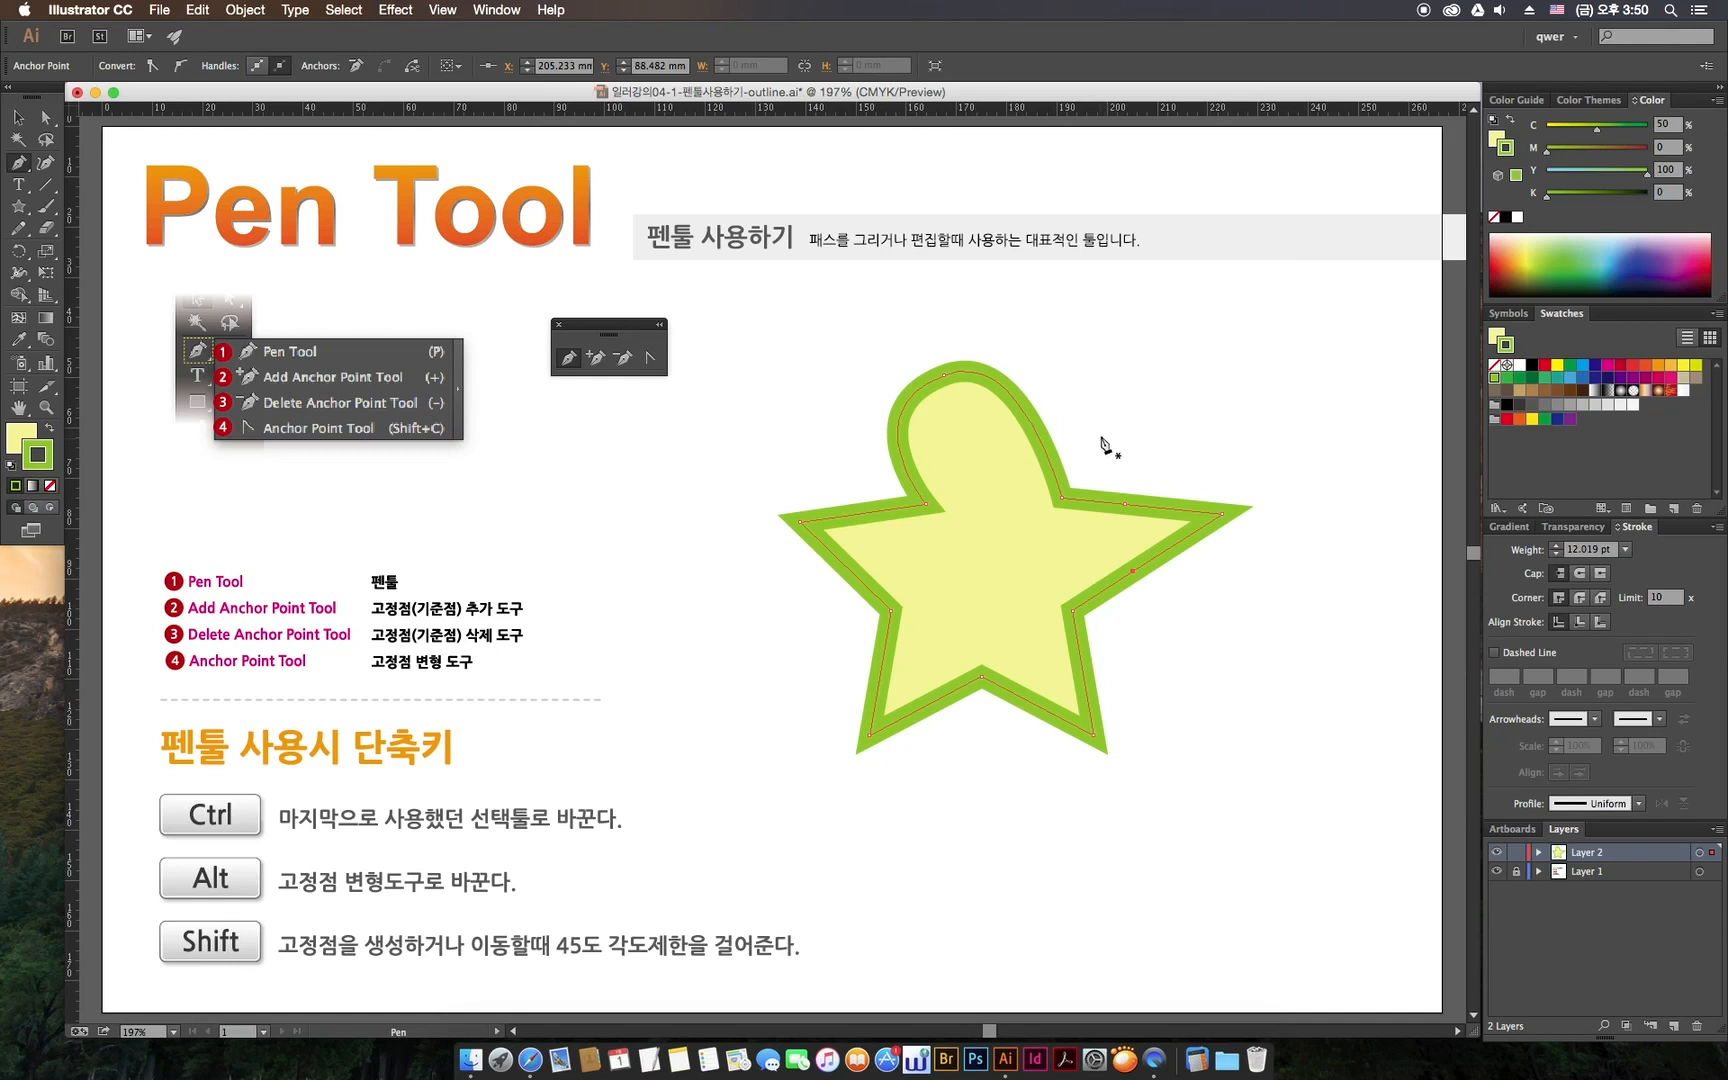
- Make Direct Selection the last-used selection tool, return to the Pen tool, and test temporarily switching between them
{"action": "key", "text": "super"}
{"action": "key", "text": "super"}
{"action": "left_click", "coordinate": [44, 119]}
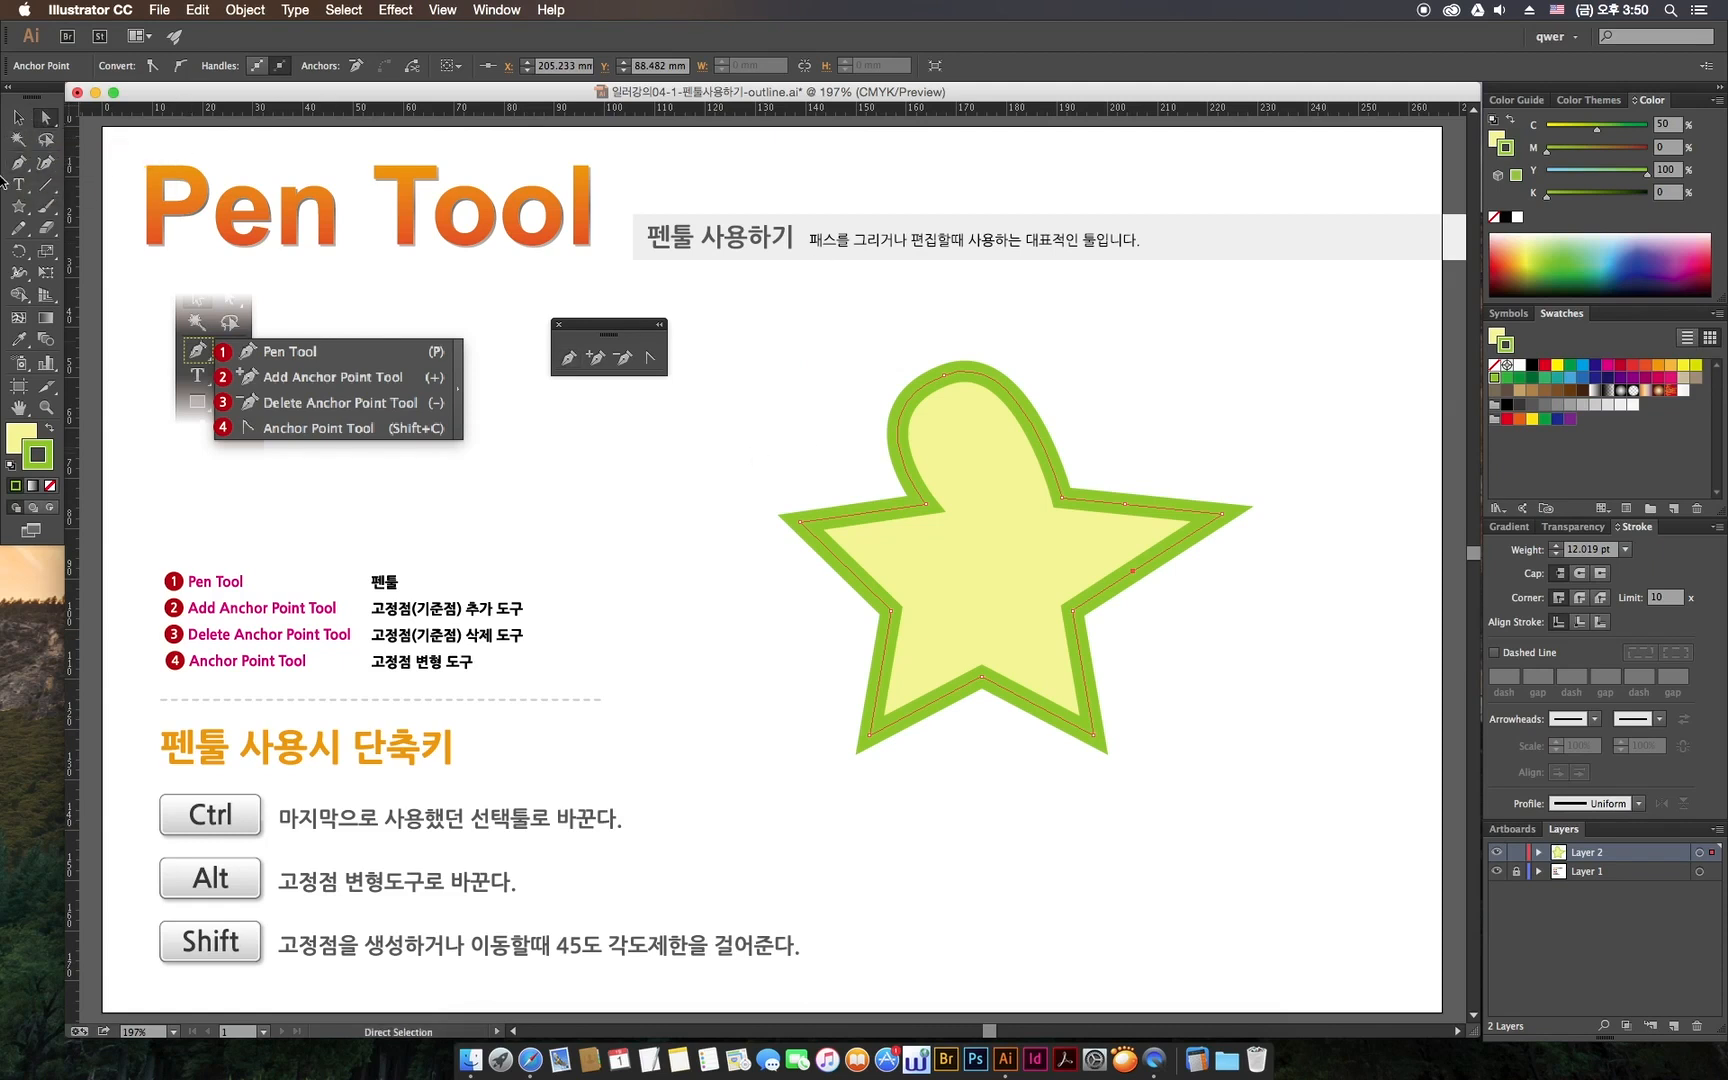
{"action": "left_click", "coordinate": [21, 167]}
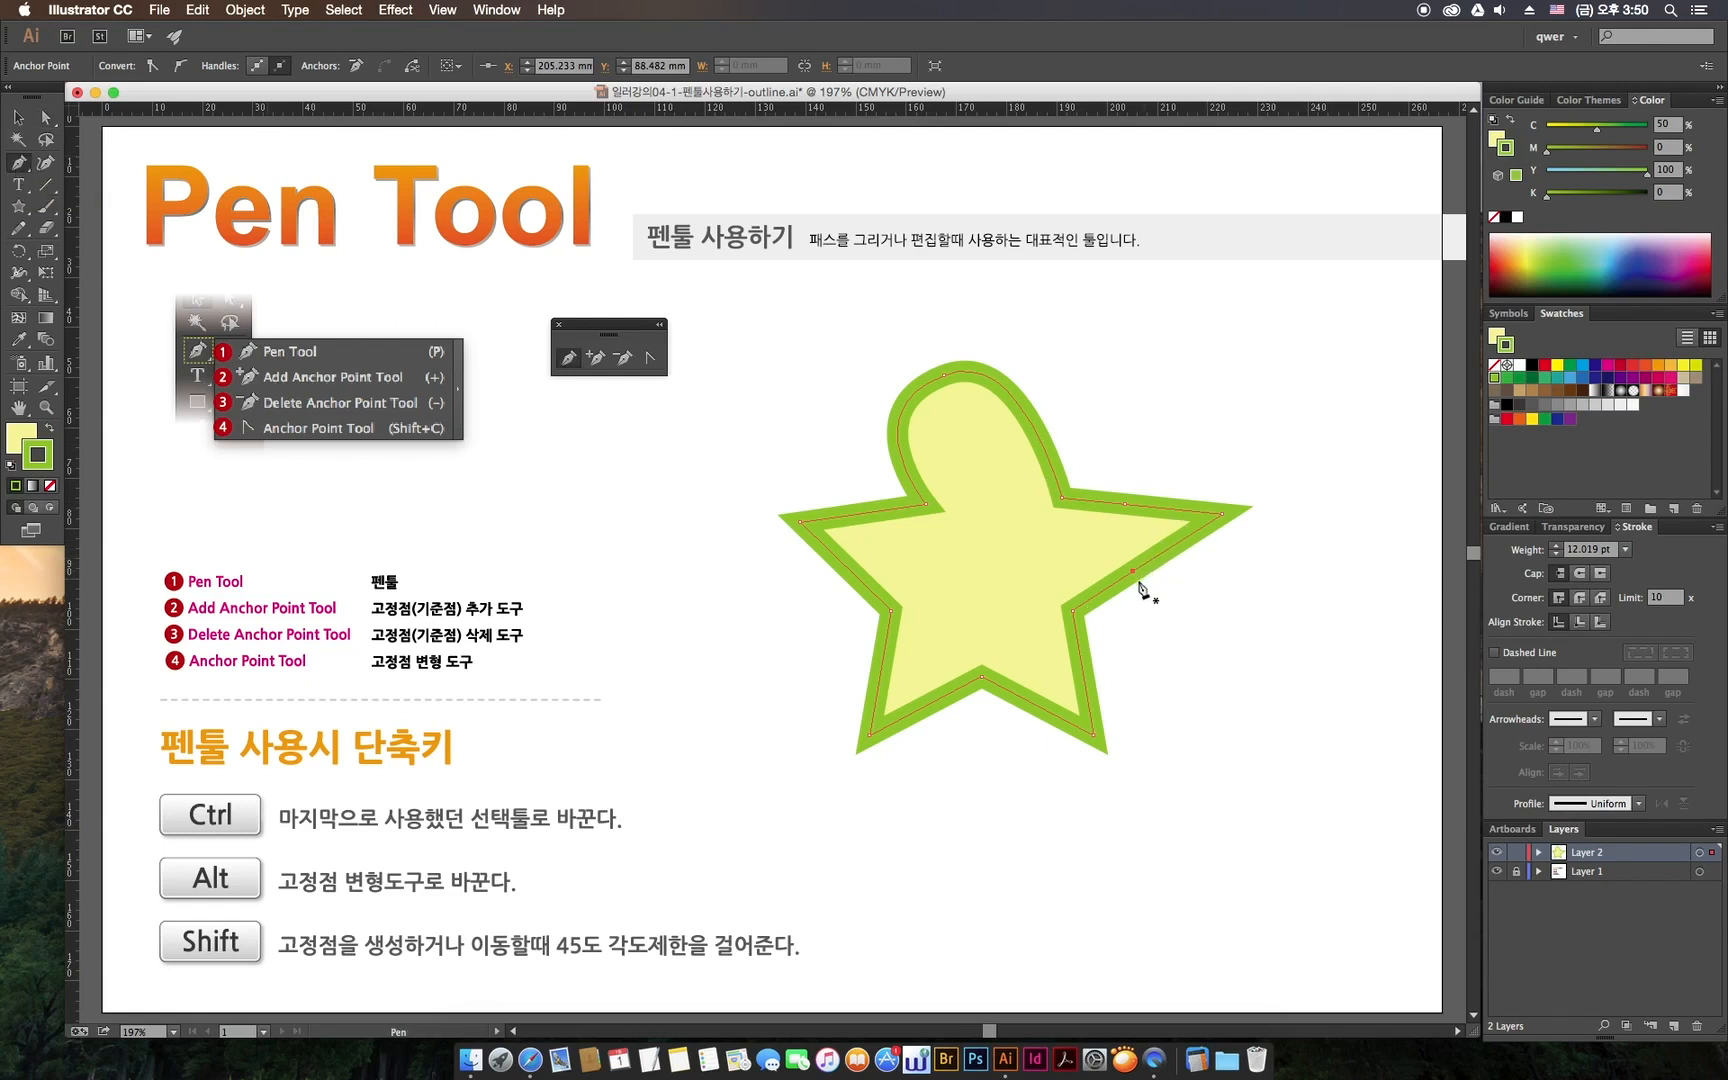
{"action": "key", "text": "ctrl"}
{"action": "key", "text": "ctrl"}
- Reshape the star's right arm by moving its individual anchor points with the Pen tool's temporary Direct Selection mode
{"action": "left_click_drag", "start_coordinate": [1133, 572], "coordinate": [1266, 604]}
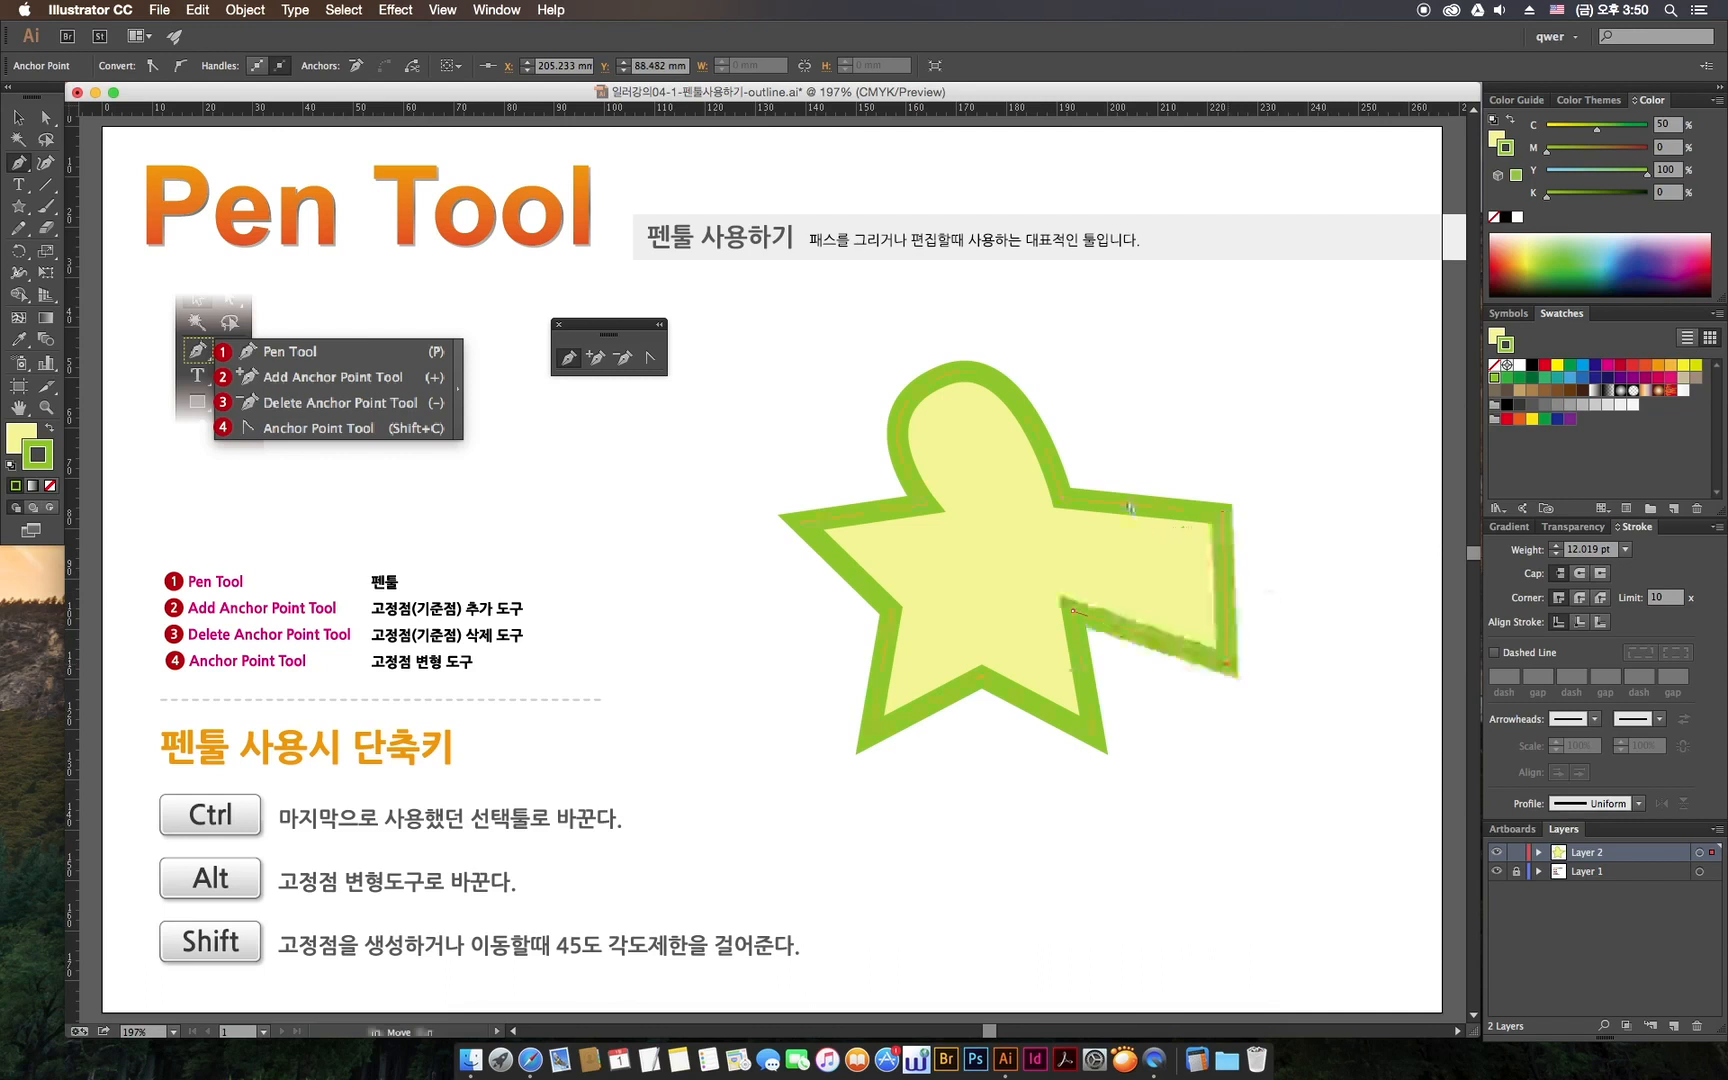
{"action": "left_click_drag", "start_coordinate": [1127, 504], "coordinate": [1140, 560]}
{"action": "left_click_drag", "start_coordinate": [1224, 518], "coordinate": [1225, 438]}
{"action": "left_click_drag", "start_coordinate": [1063, 500], "coordinate": [1028, 468]}
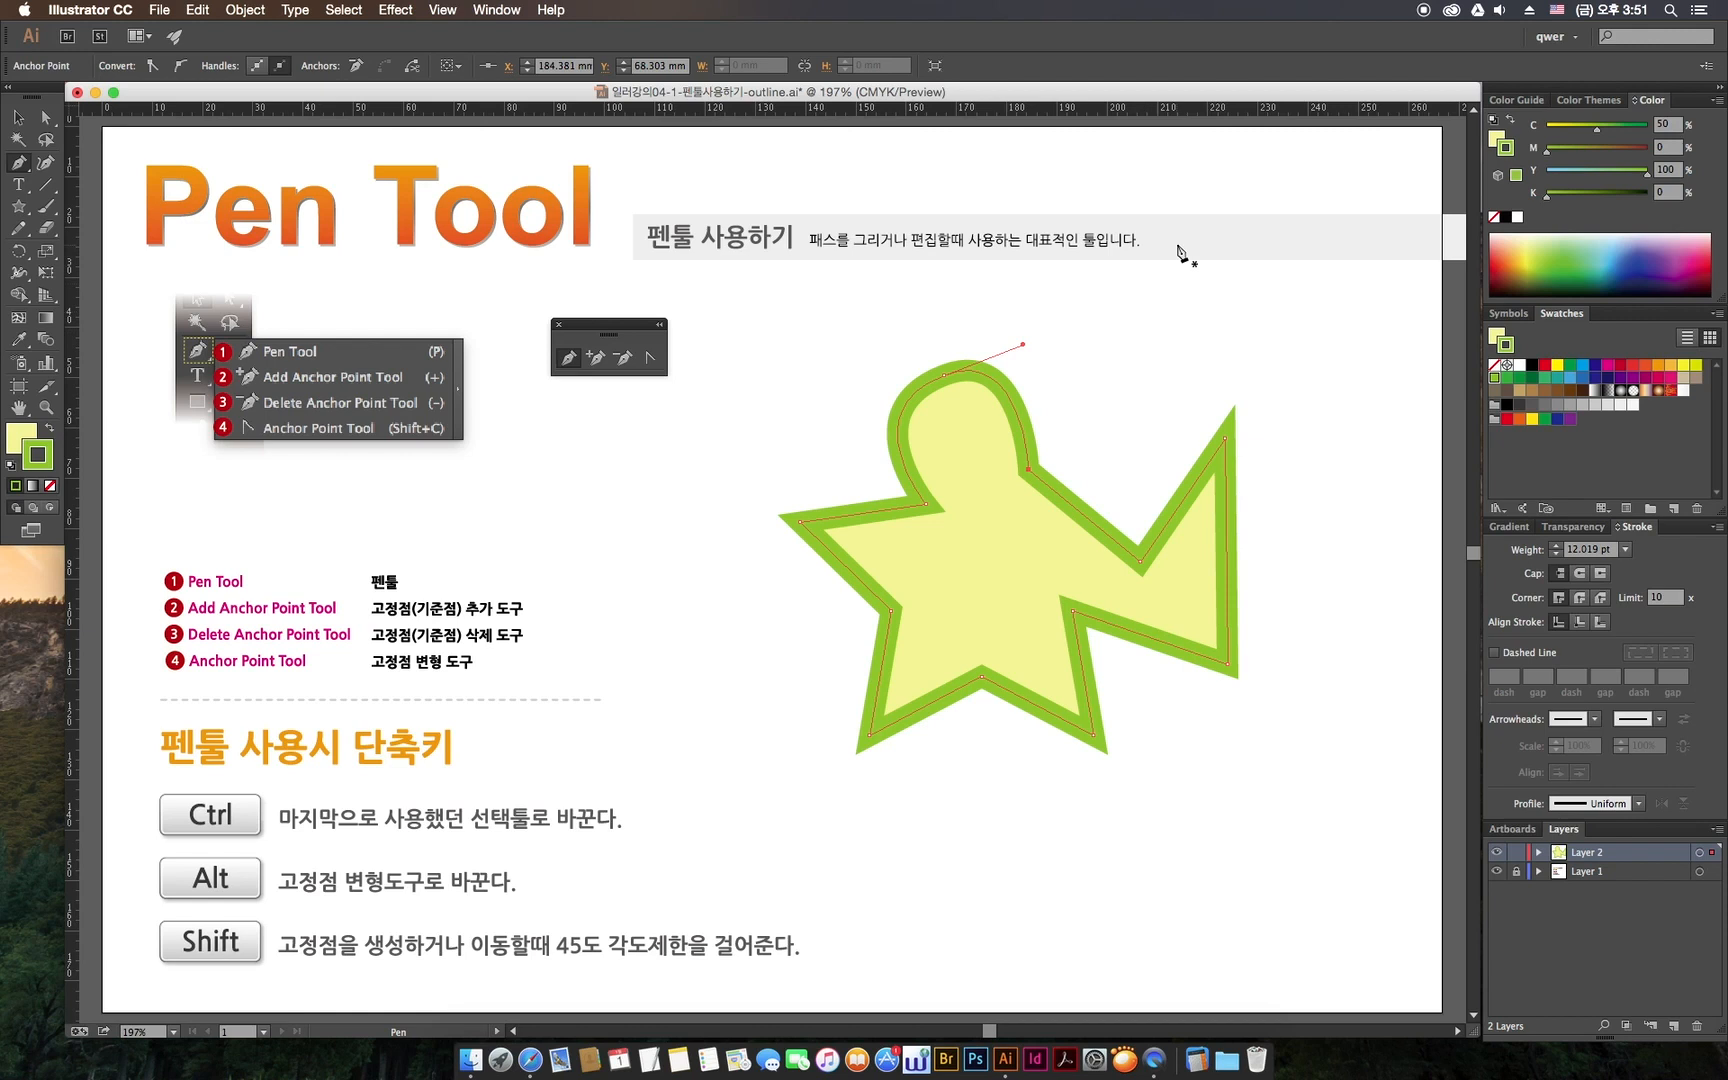
{"action": "key", "text": "super"}
{"action": "left_click_drag", "start_coordinate": [1140, 564], "coordinate": [1126, 410]}
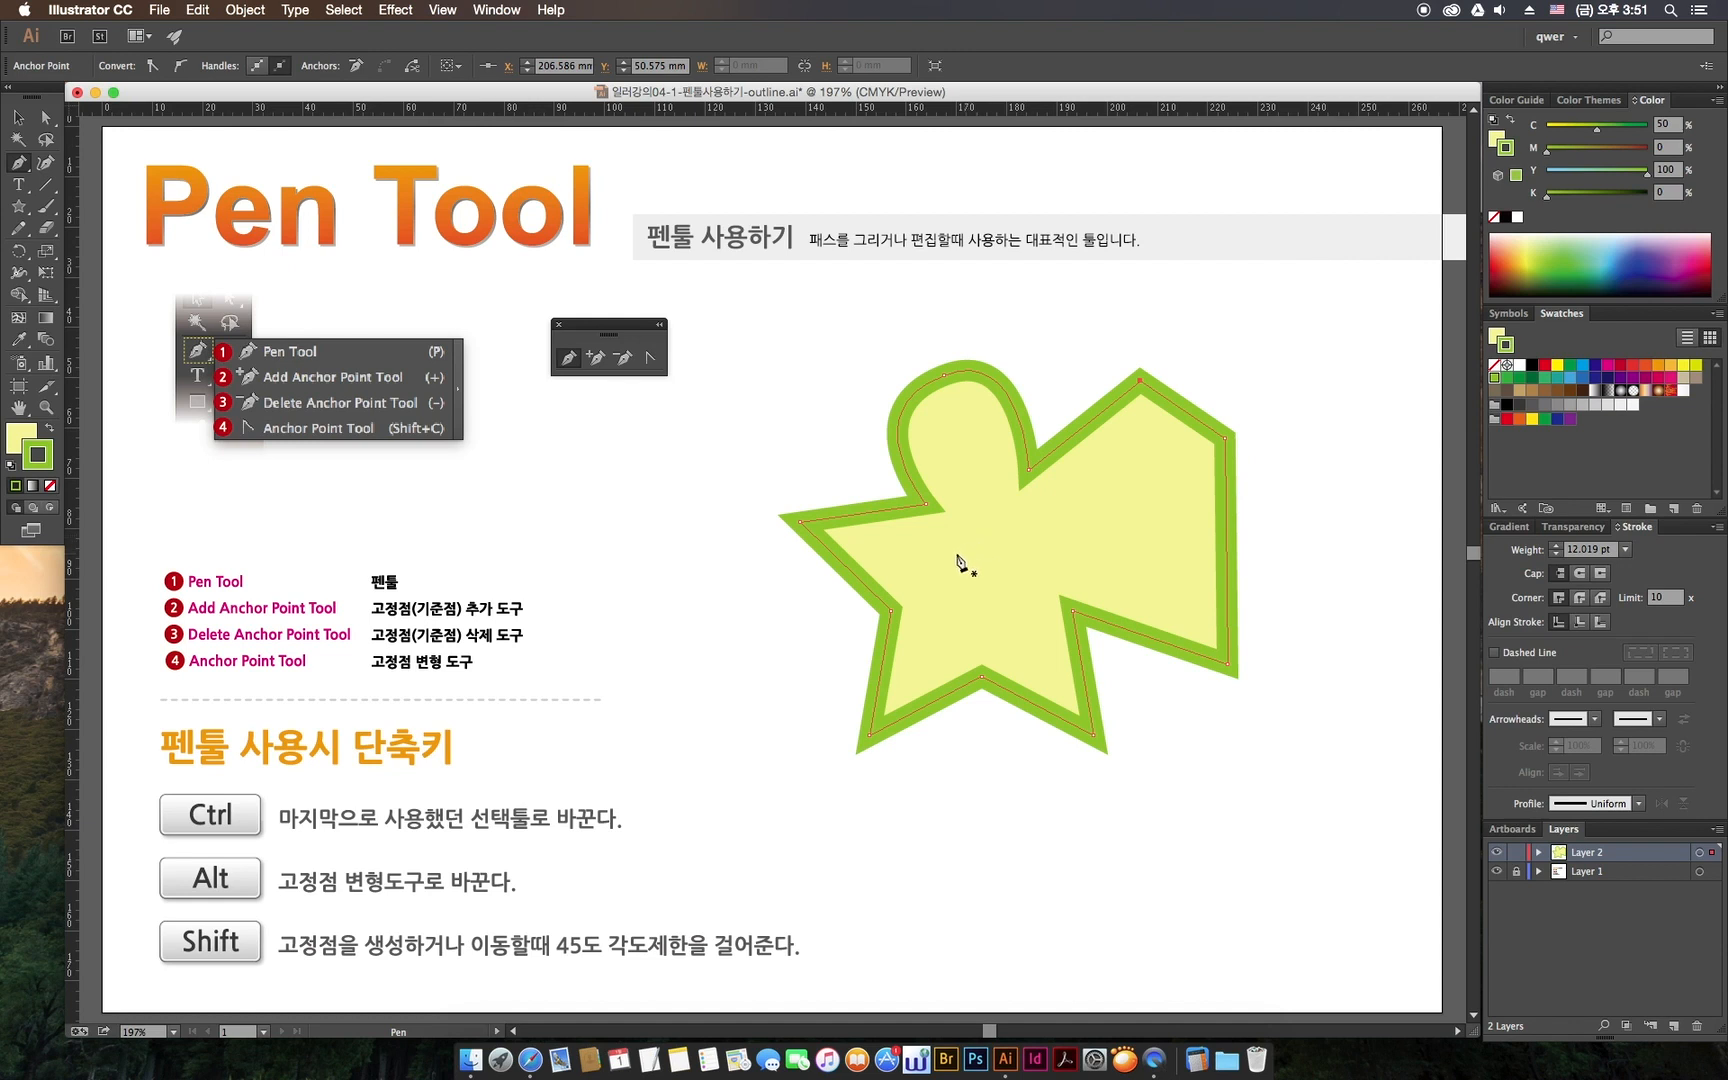
- Delete the right arm's two outermost anchor points with the Pen tool, and move the remaining tip down and outward to restore a star arm
{"action": "left_click", "coordinate": [1226, 441]}
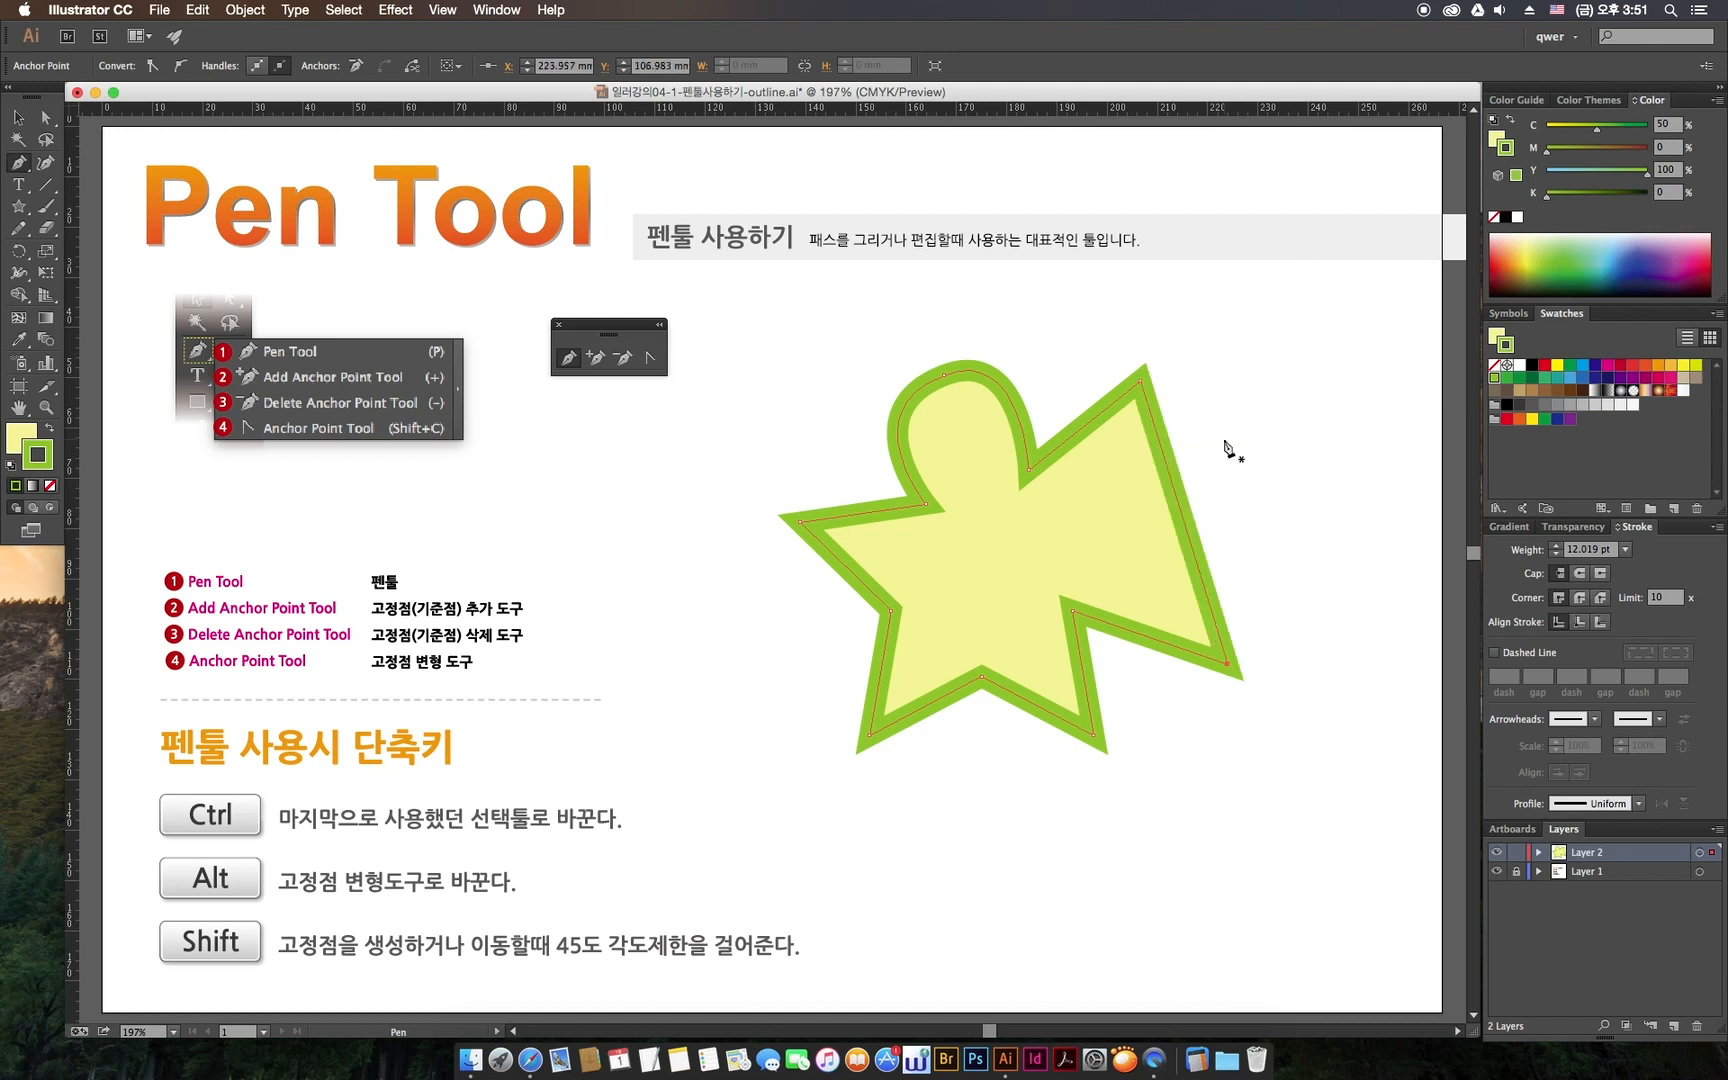
{"action": "left_click", "coordinate": [1229, 667]}
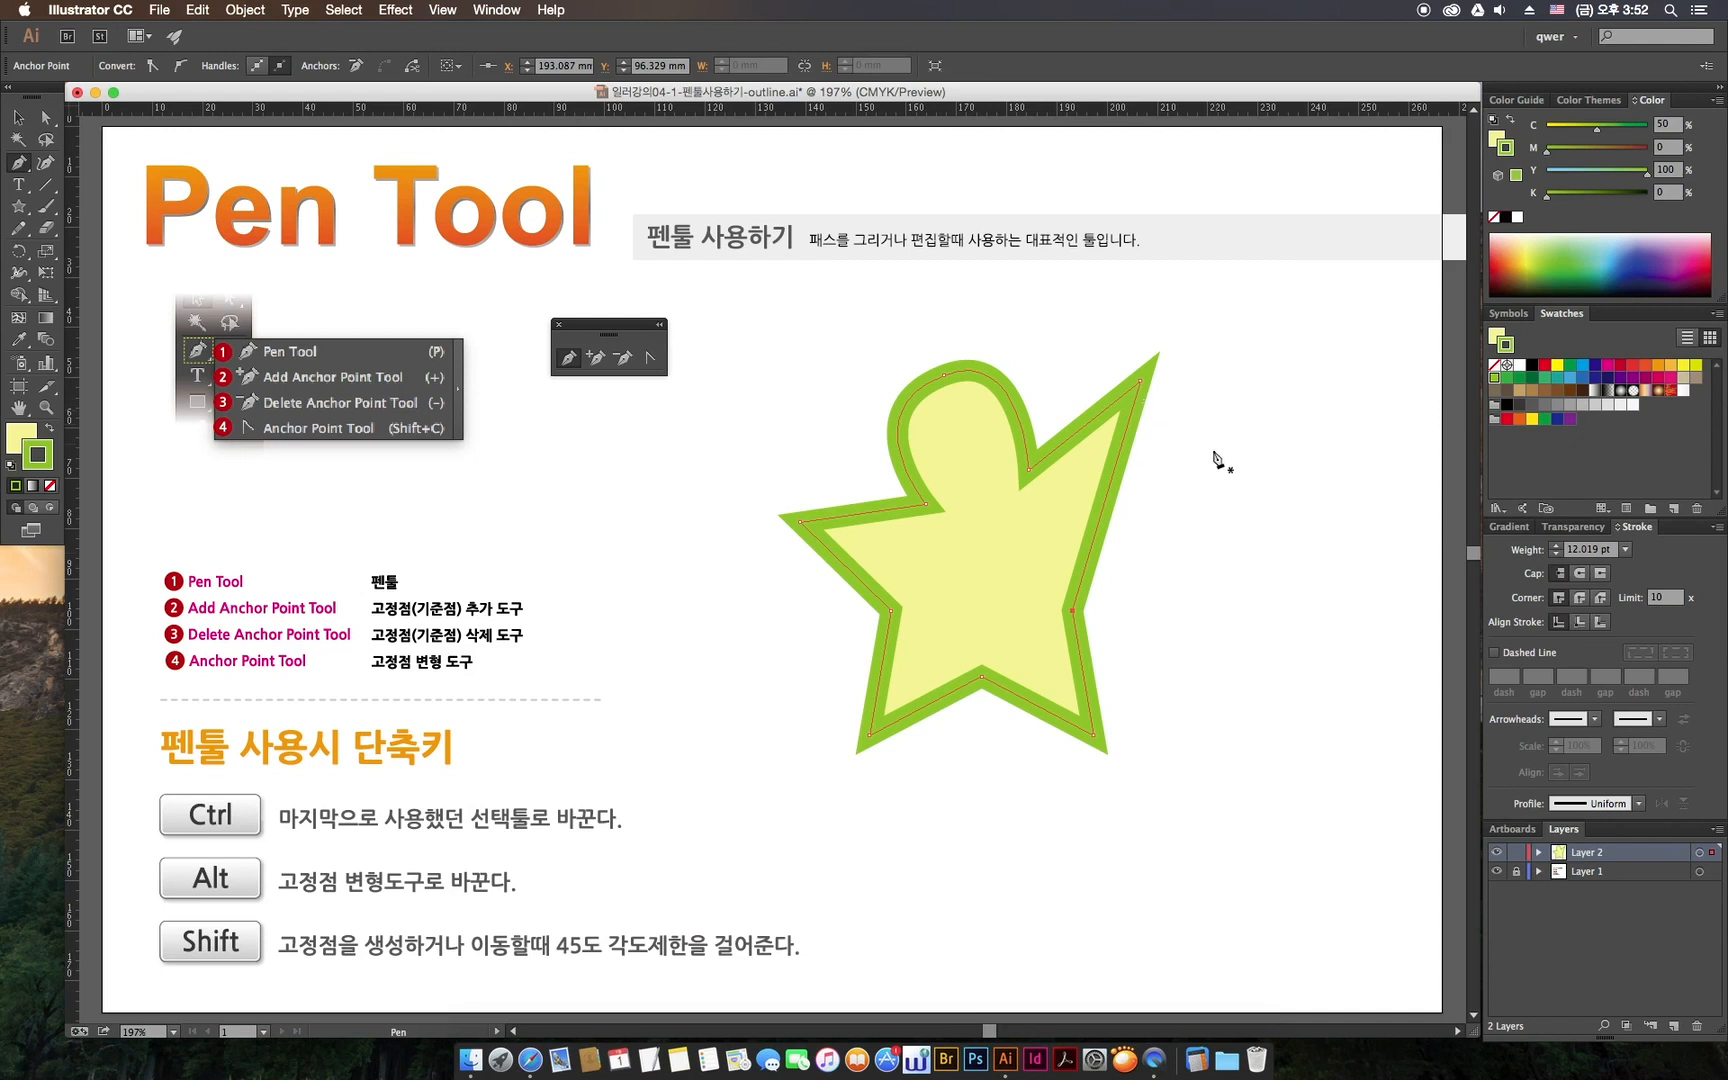
{"action": "key", "text": "ctrl"}
{"action": "left_click_drag", "start_coordinate": [1141, 382], "coordinate": [1179, 494]}
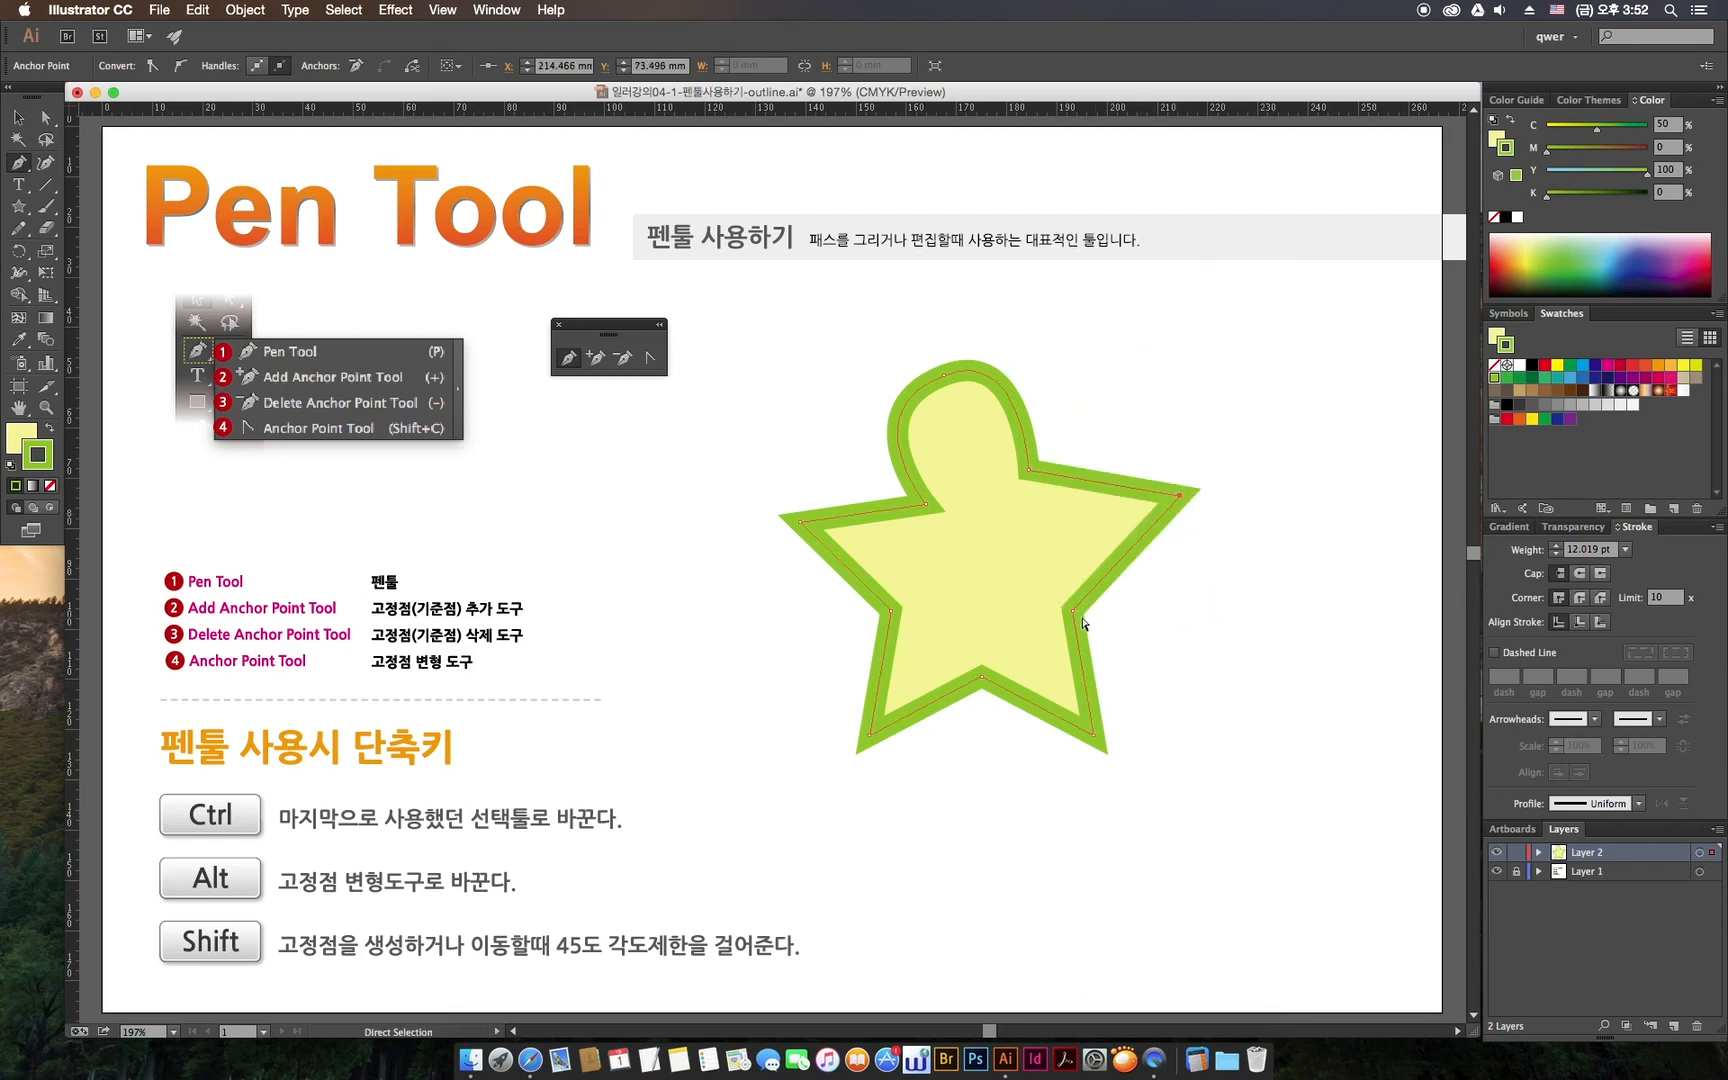
{"action": "left_click_drag", "start_coordinate": [1073, 618], "coordinate": [1059, 608]}
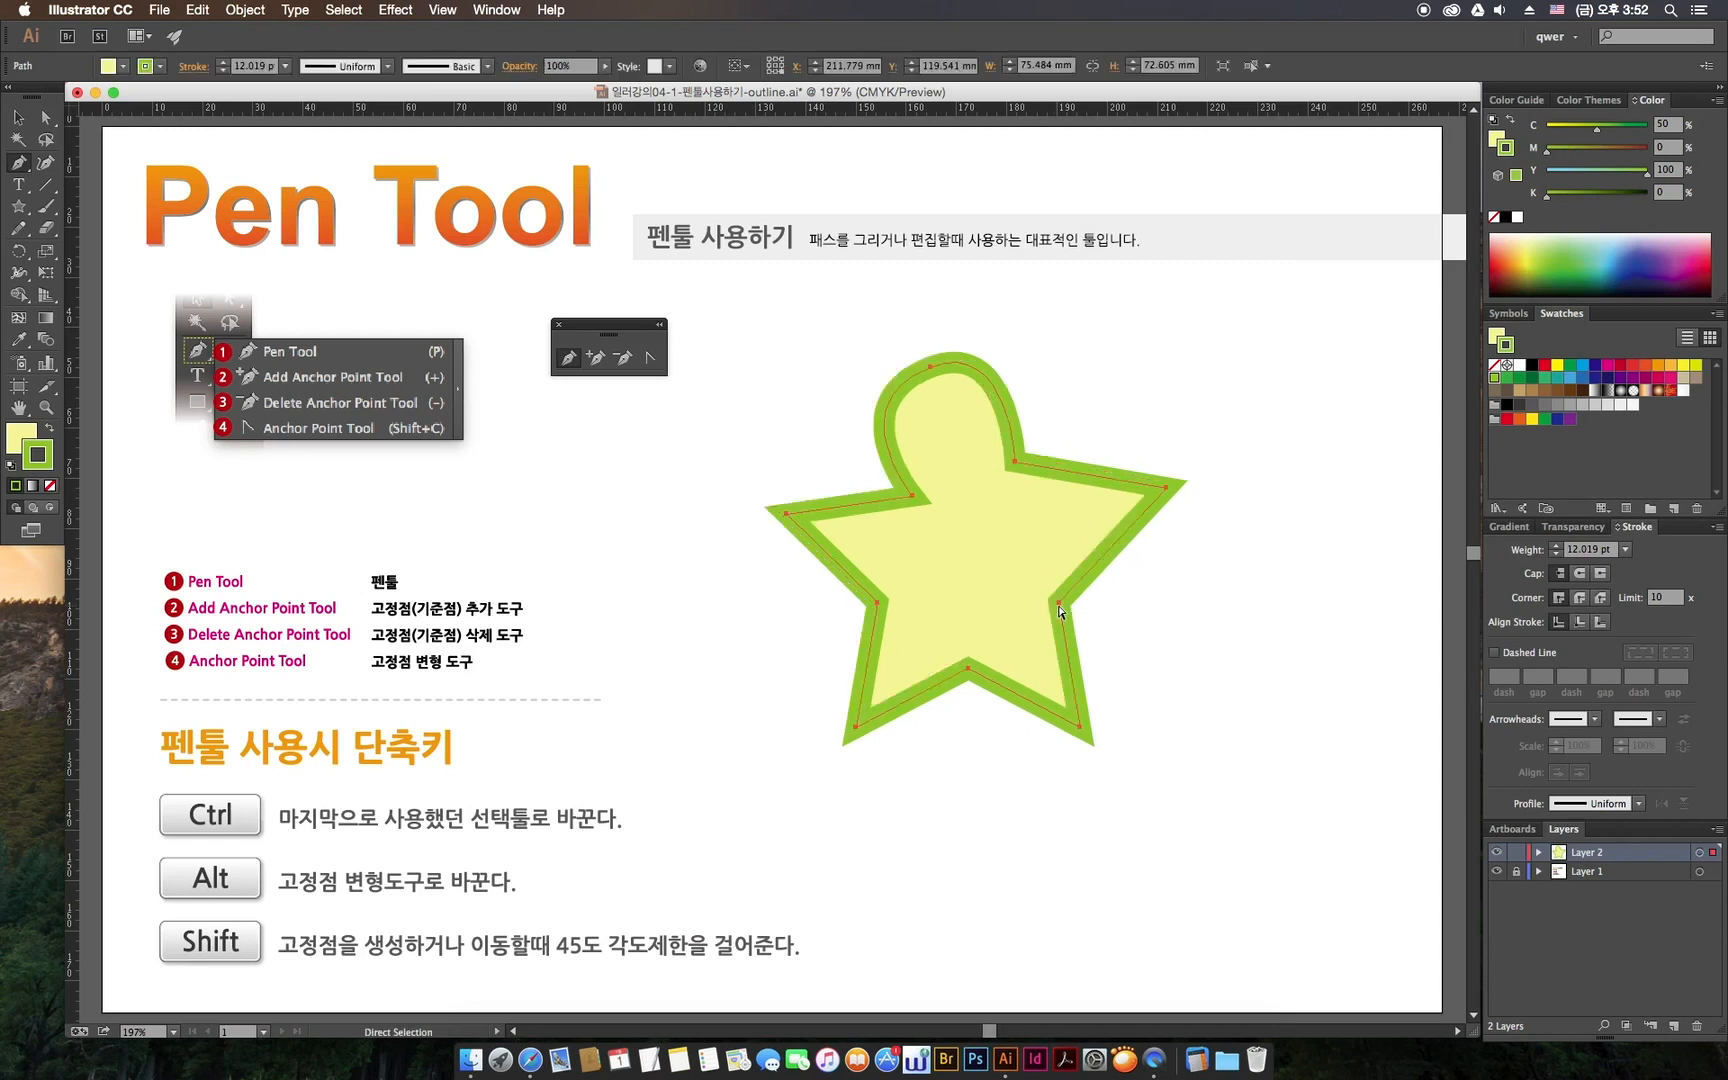
{"action": "key", "text": "ctrl+z"}
{"action": "left_click", "coordinate": [1184, 487], "text": "ctrl"}
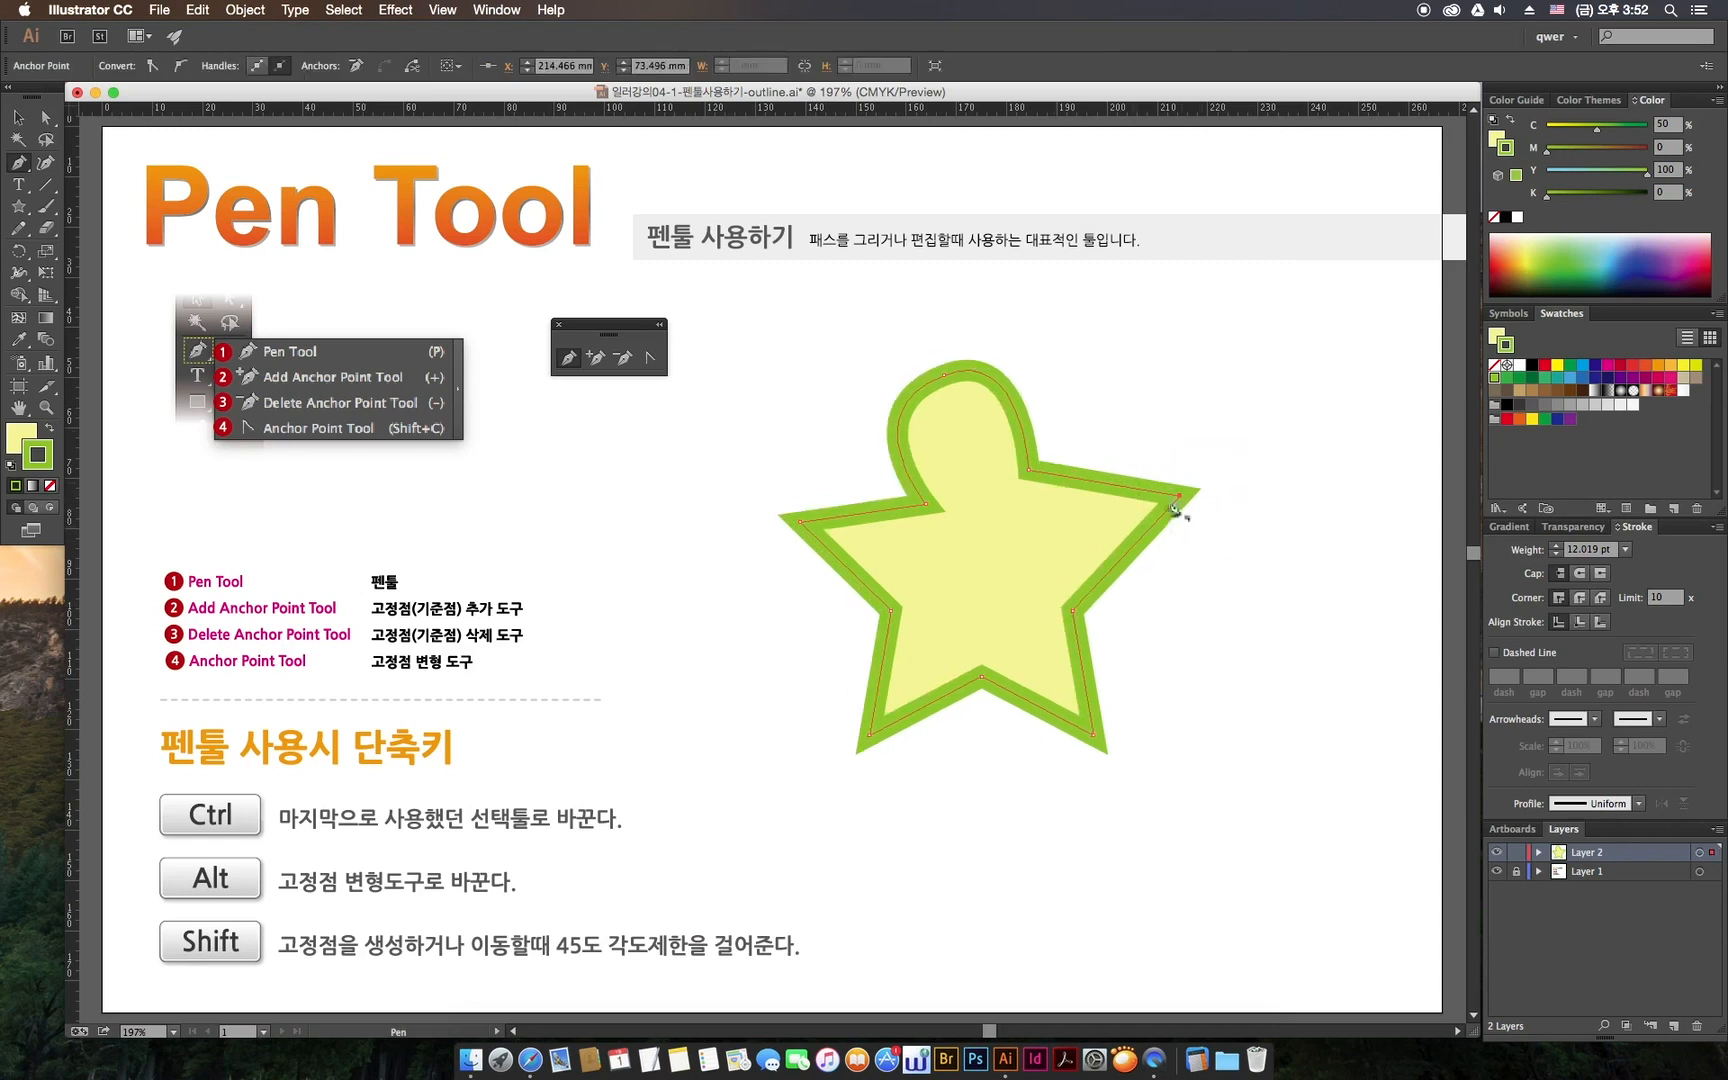
- Try curving the star's right tip with the Pen tool's temporary Anchor Point mode, and undo the change
{"action": "key", "text": "ctrl"}
{"action": "key", "text": "shift+c"}
{"action": "key", "text": "p"}
{"action": "key", "text": "alt"}
{"action": "left_click_drag", "start_coordinate": [1181, 500], "coordinate": [1160, 440]}
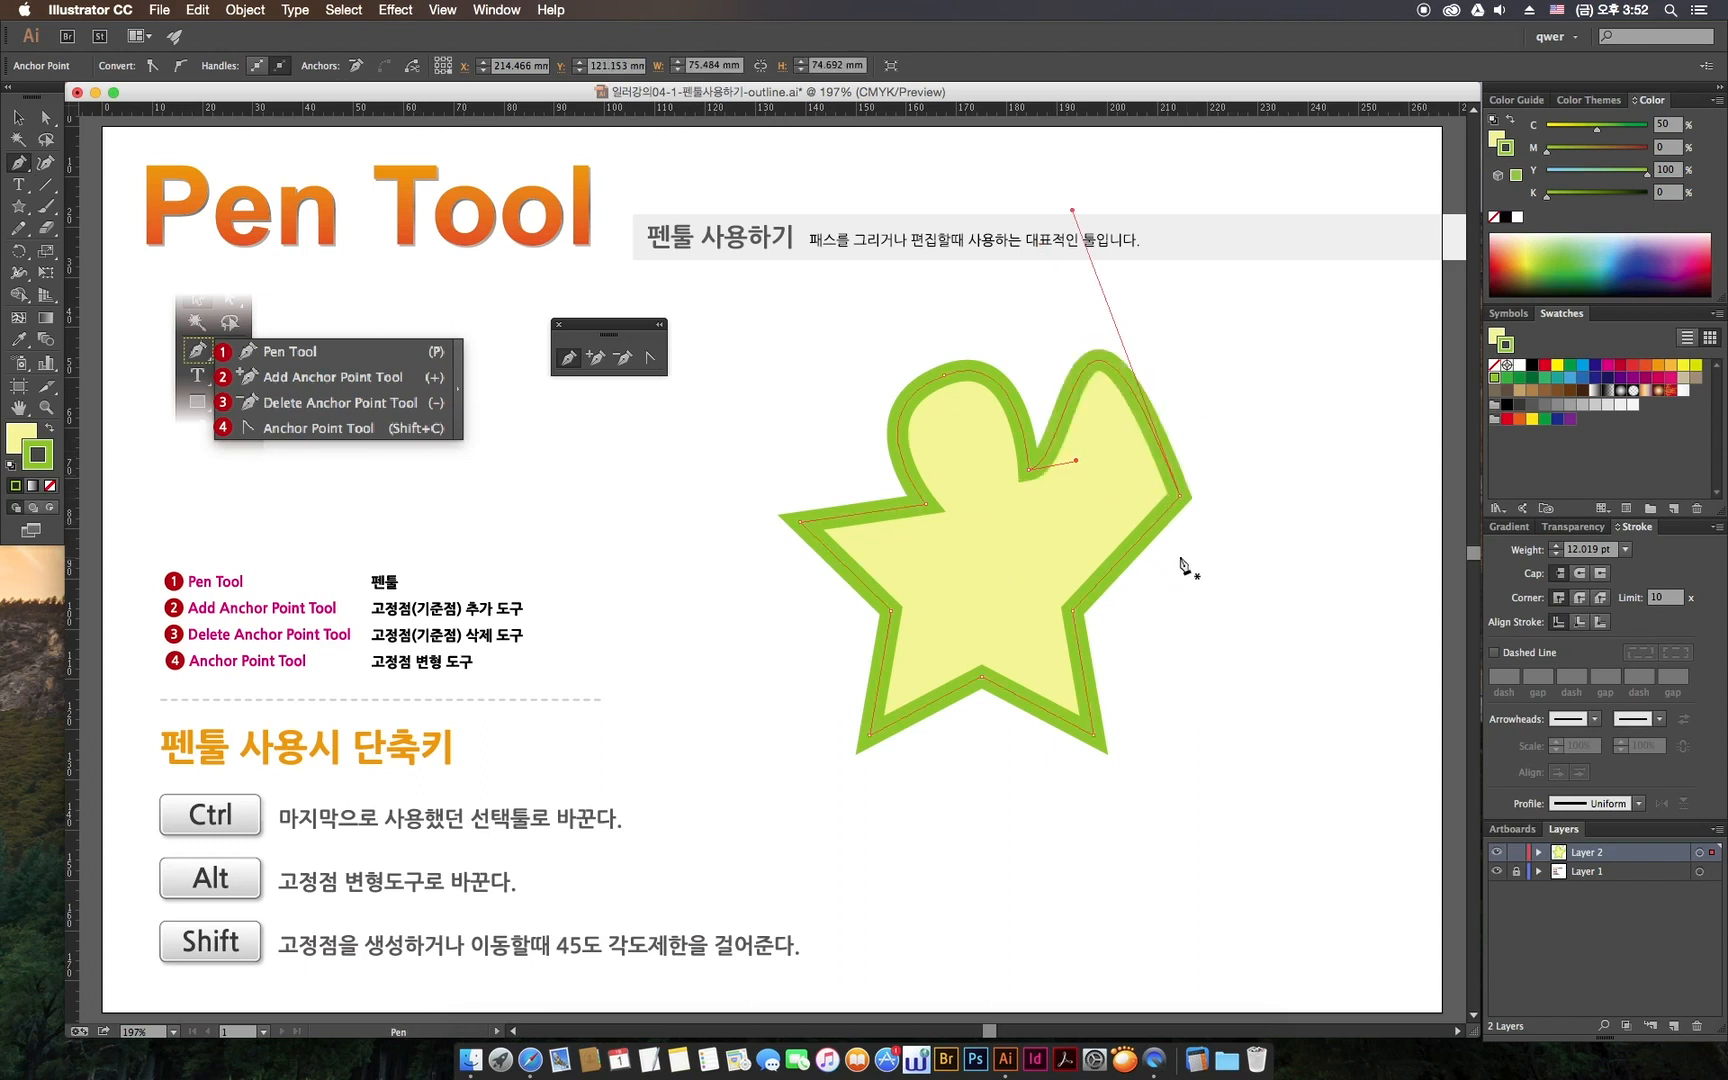
{"action": "key", "text": "super+z"}
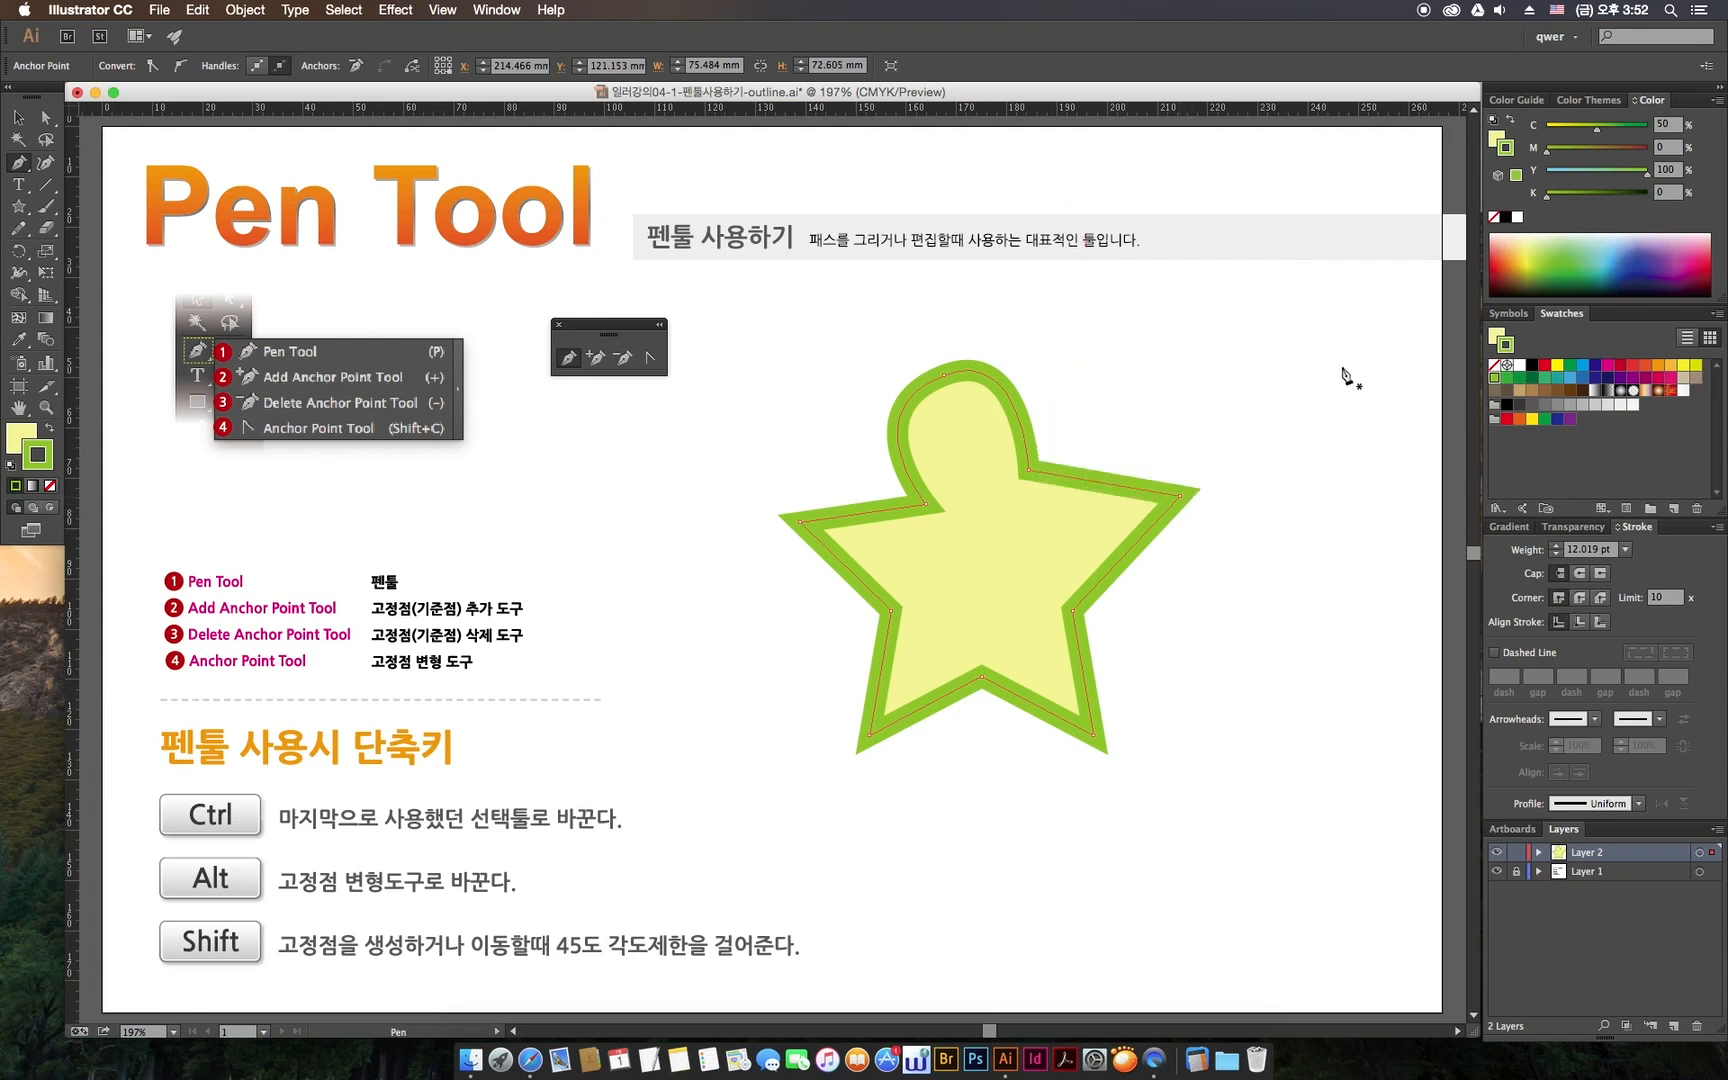
- Convert the star's right, lower-right and lower-left tips to smooth curves with the Pen tool's temporary Anchor Point mode
{"action": "key", "text": "alt"}
{"action": "left_click_drag", "start_coordinate": [1181, 496], "coordinate": [1202, 578]}
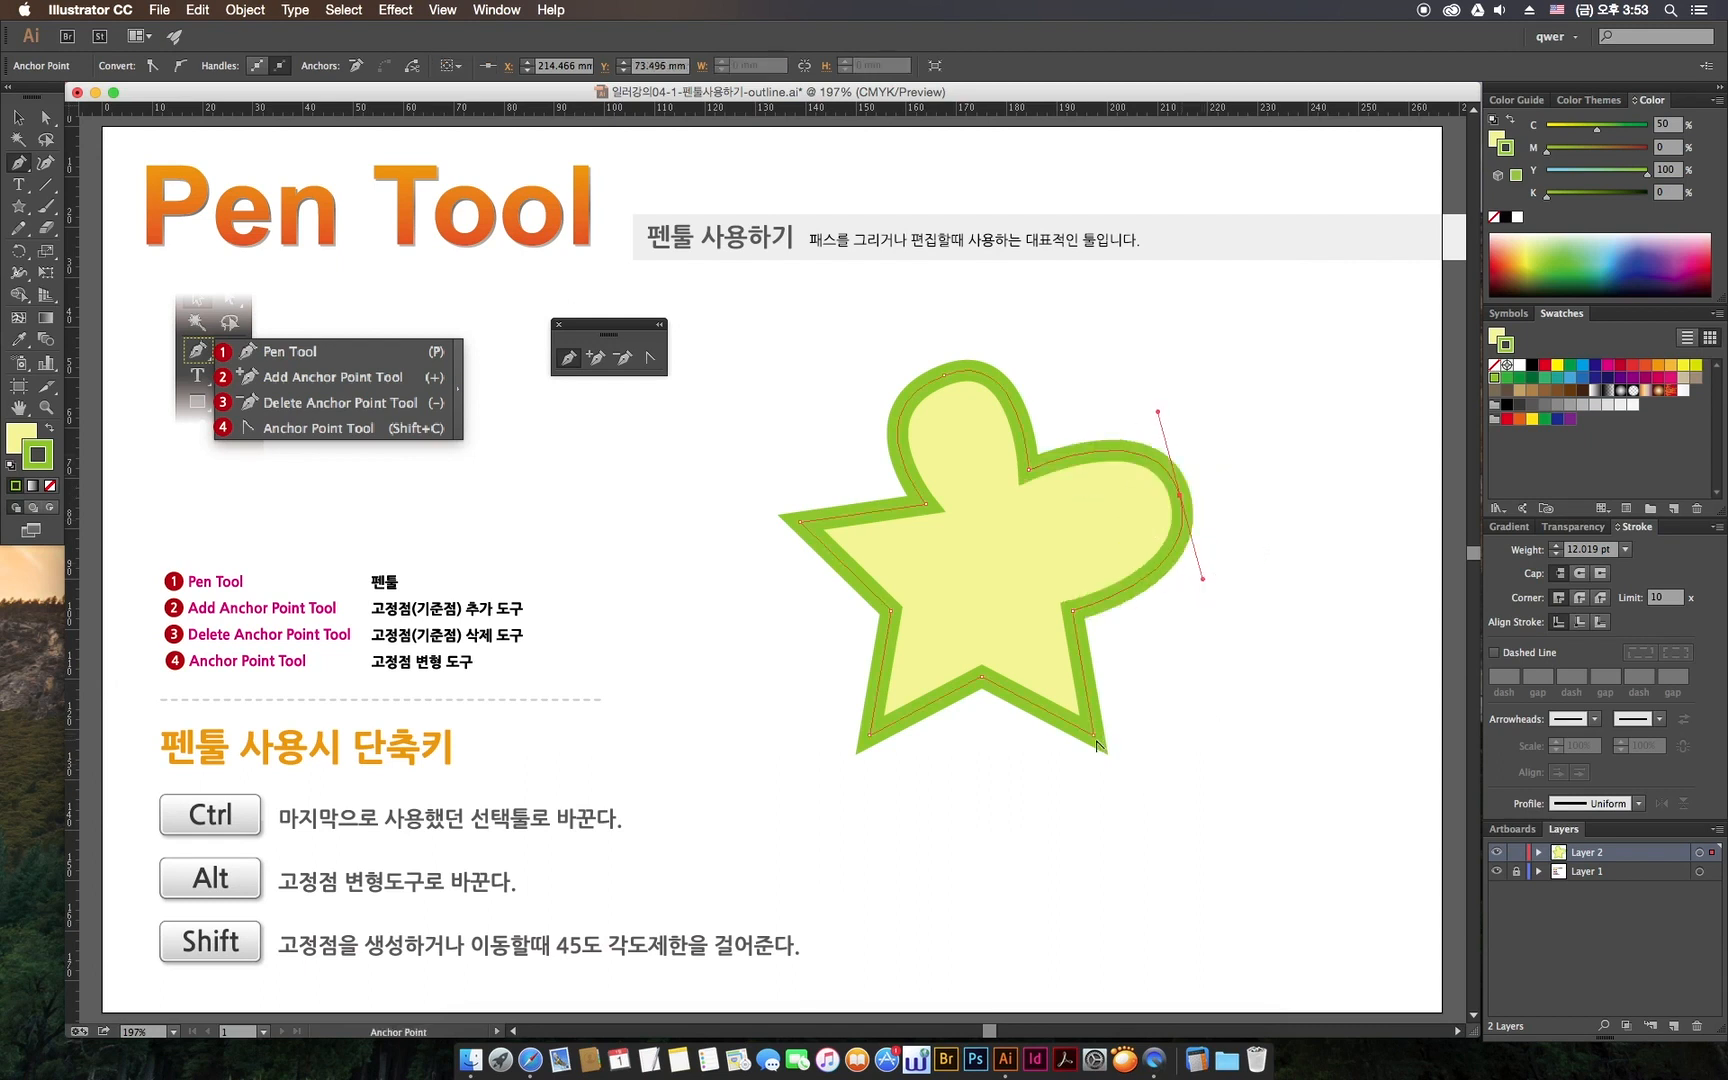
{"action": "left_click_drag", "start_coordinate": [1094, 738], "coordinate": [1033, 773]}
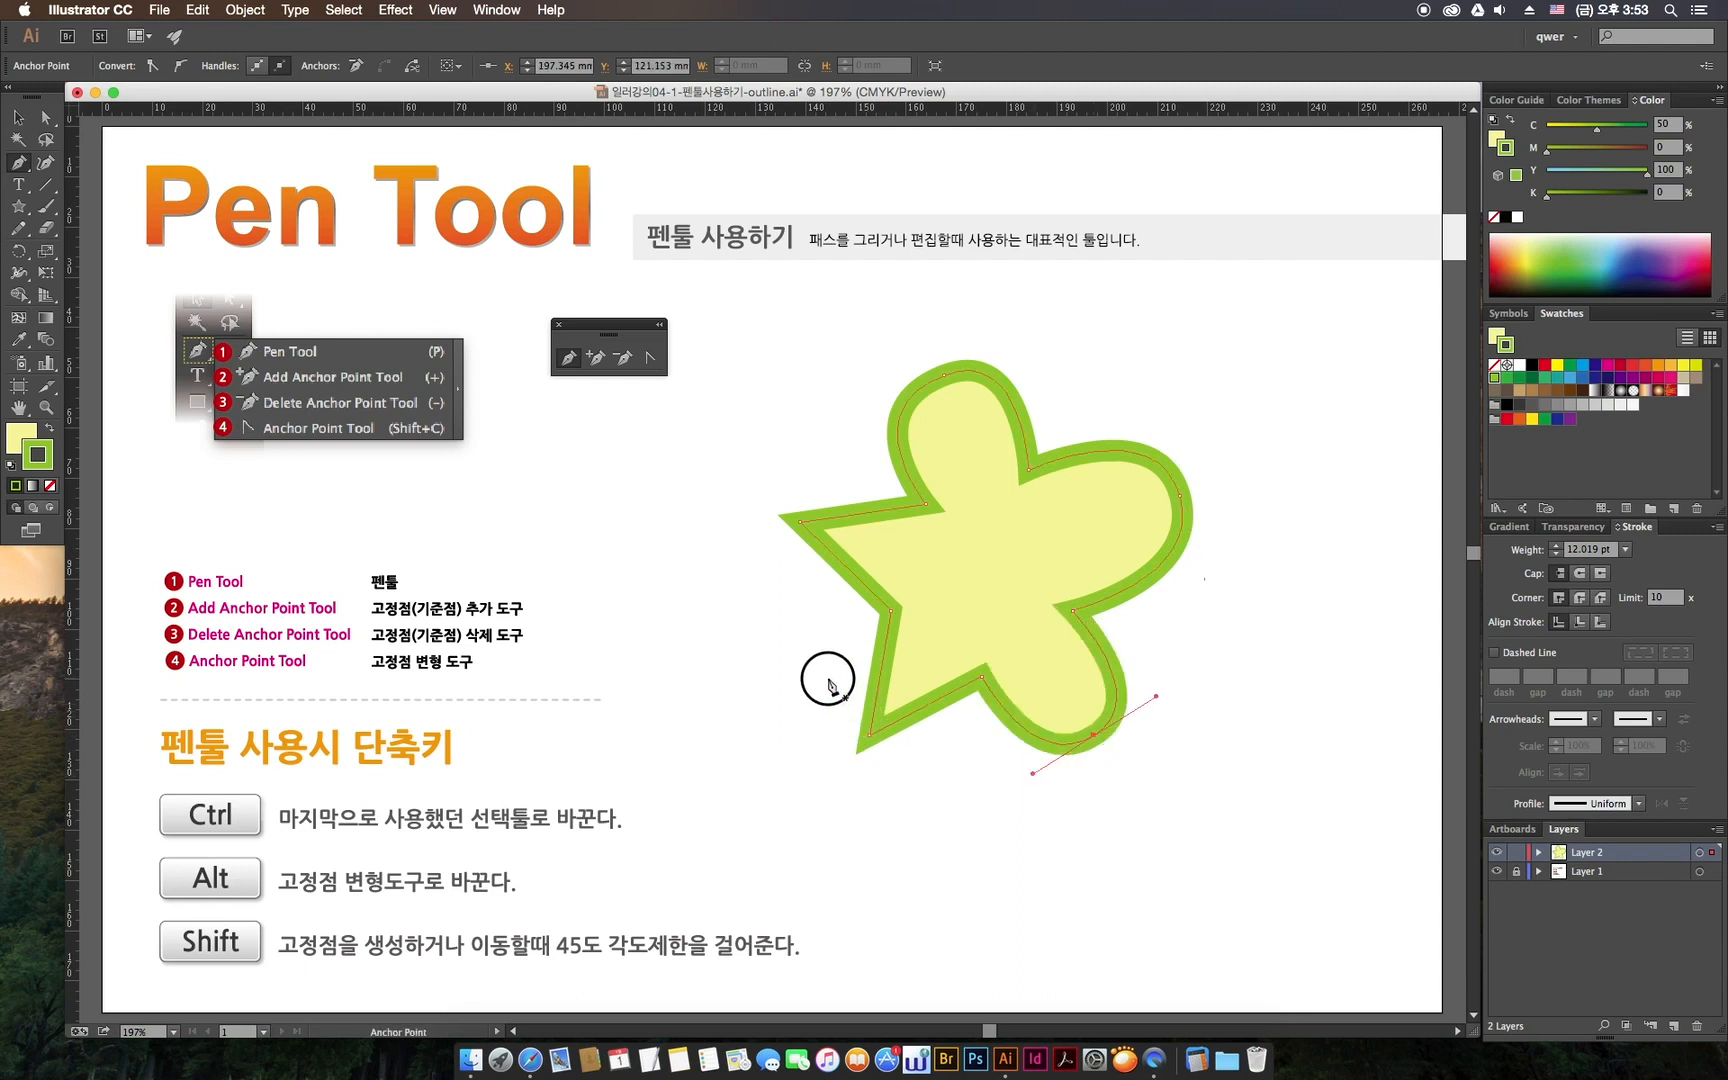
{"action": "left_click_drag", "start_coordinate": [870, 737], "coordinate": [826, 660]}
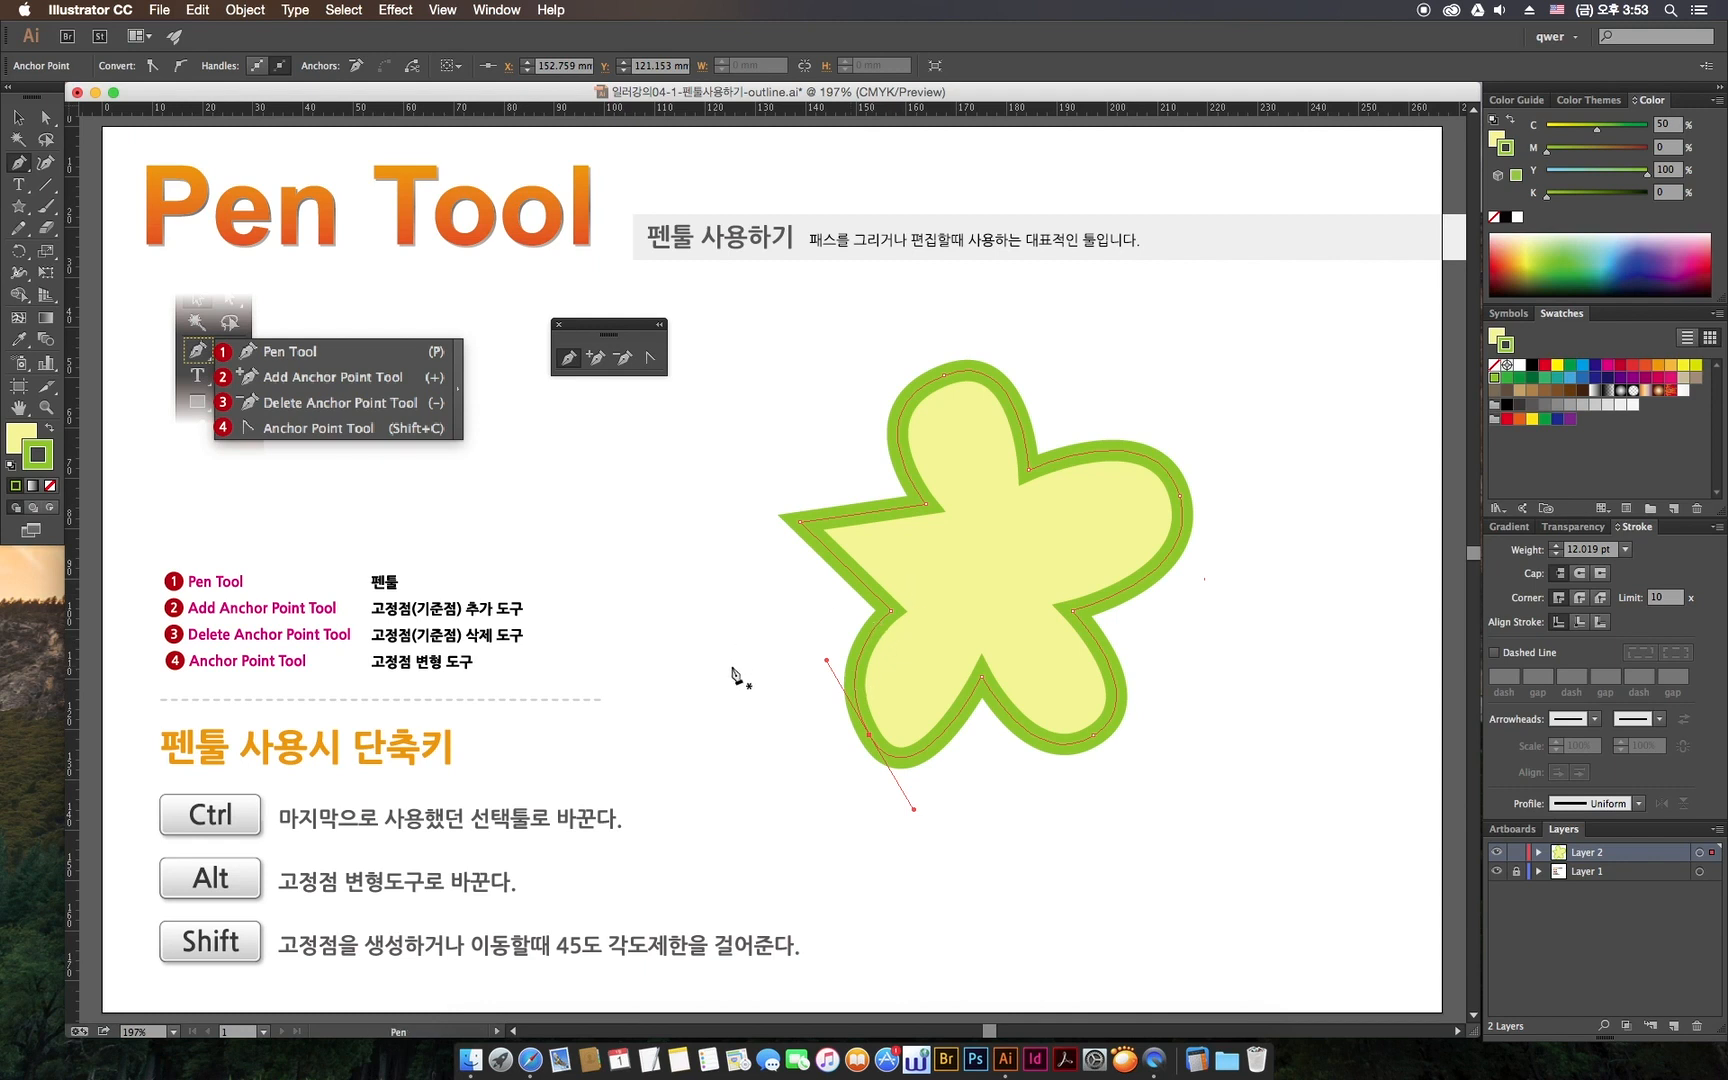
- Move the lower-left tip's anchor point upward and the right tip's slightly up and outward using the Pen tool's temporary Direct Selection mode
{"action": "key", "text": "ctrl"}
{"action": "left_click_drag", "start_coordinate": [869, 741], "coordinate": [866, 690]}
{"action": "left_click", "coordinate": [1181, 497]}
{"action": "mouse_move", "coordinate": [1181, 497]}
{"action": "left_mouse_down"}
{"action": "mouse_move", "coordinate": [1203, 532]}
{"action": "mouse_move", "coordinate": [1189, 479]}
{"action": "left_mouse_up"}
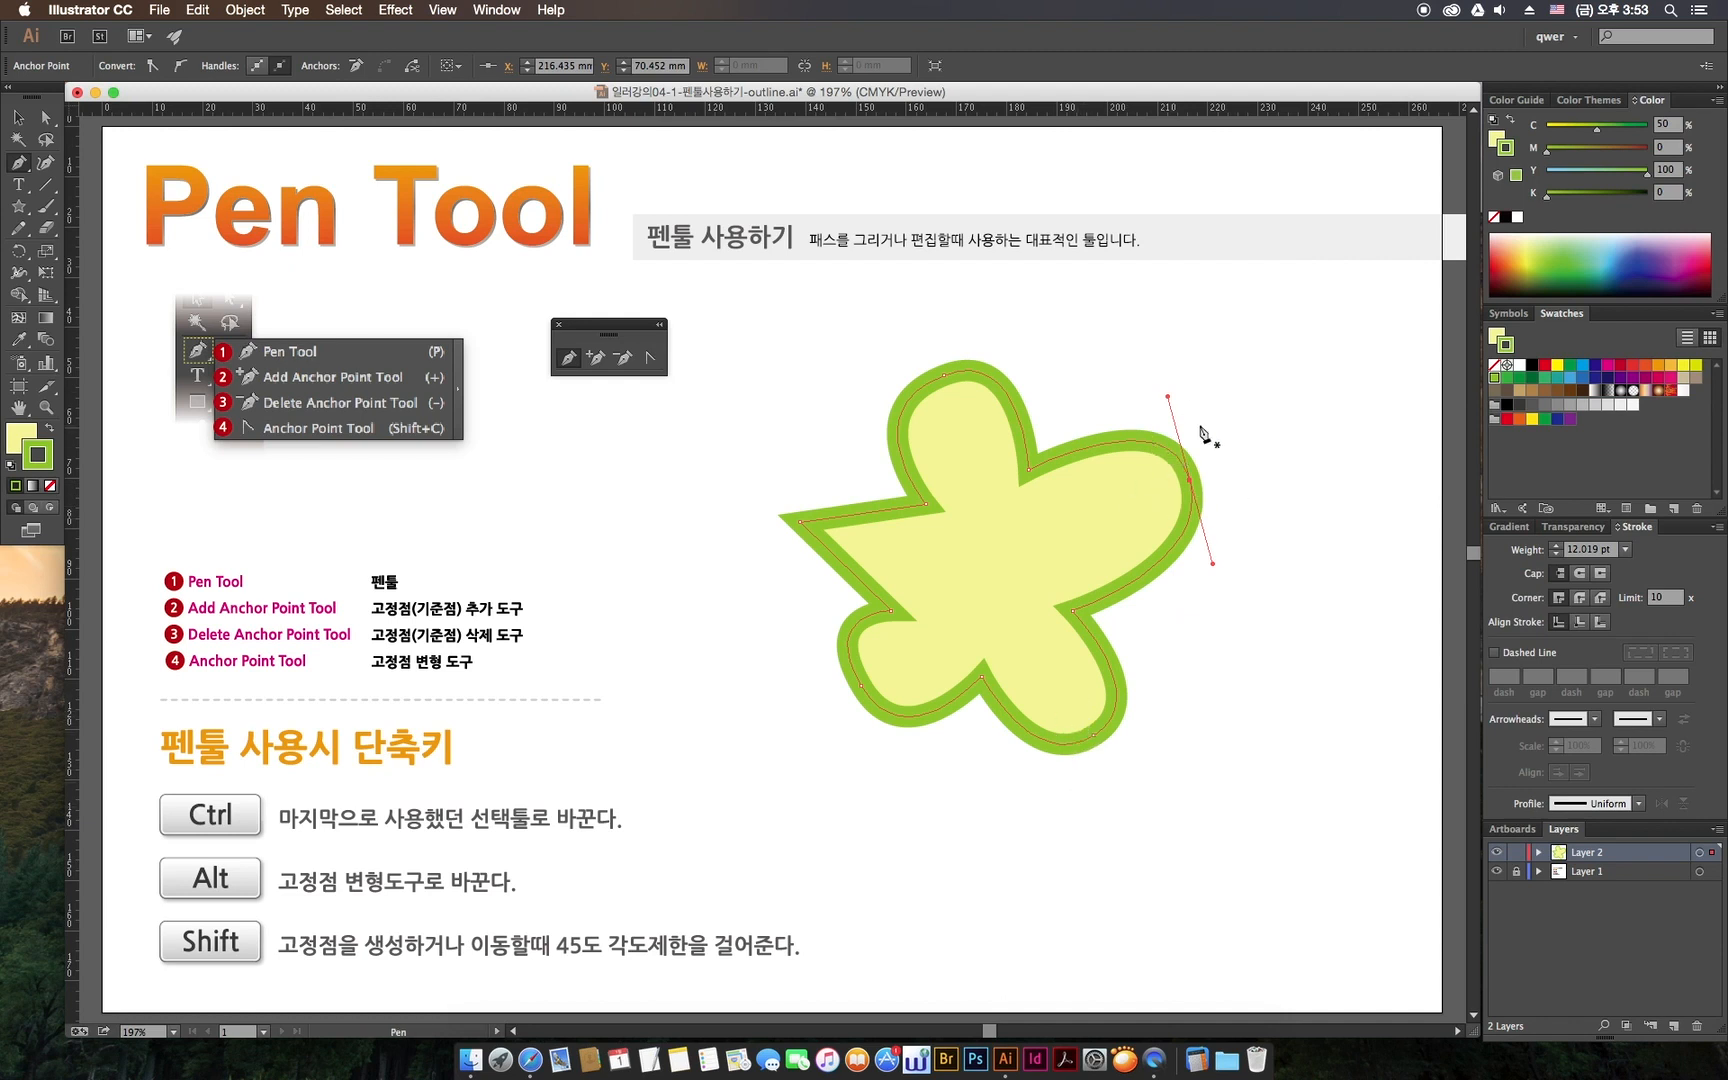
- Convert the star's four curved tips back to sharp corners with the Pen tool's temporary Anchor Point mode
{"action": "key", "text": "alt"}
{"action": "left_click", "coordinate": [1190, 481]}
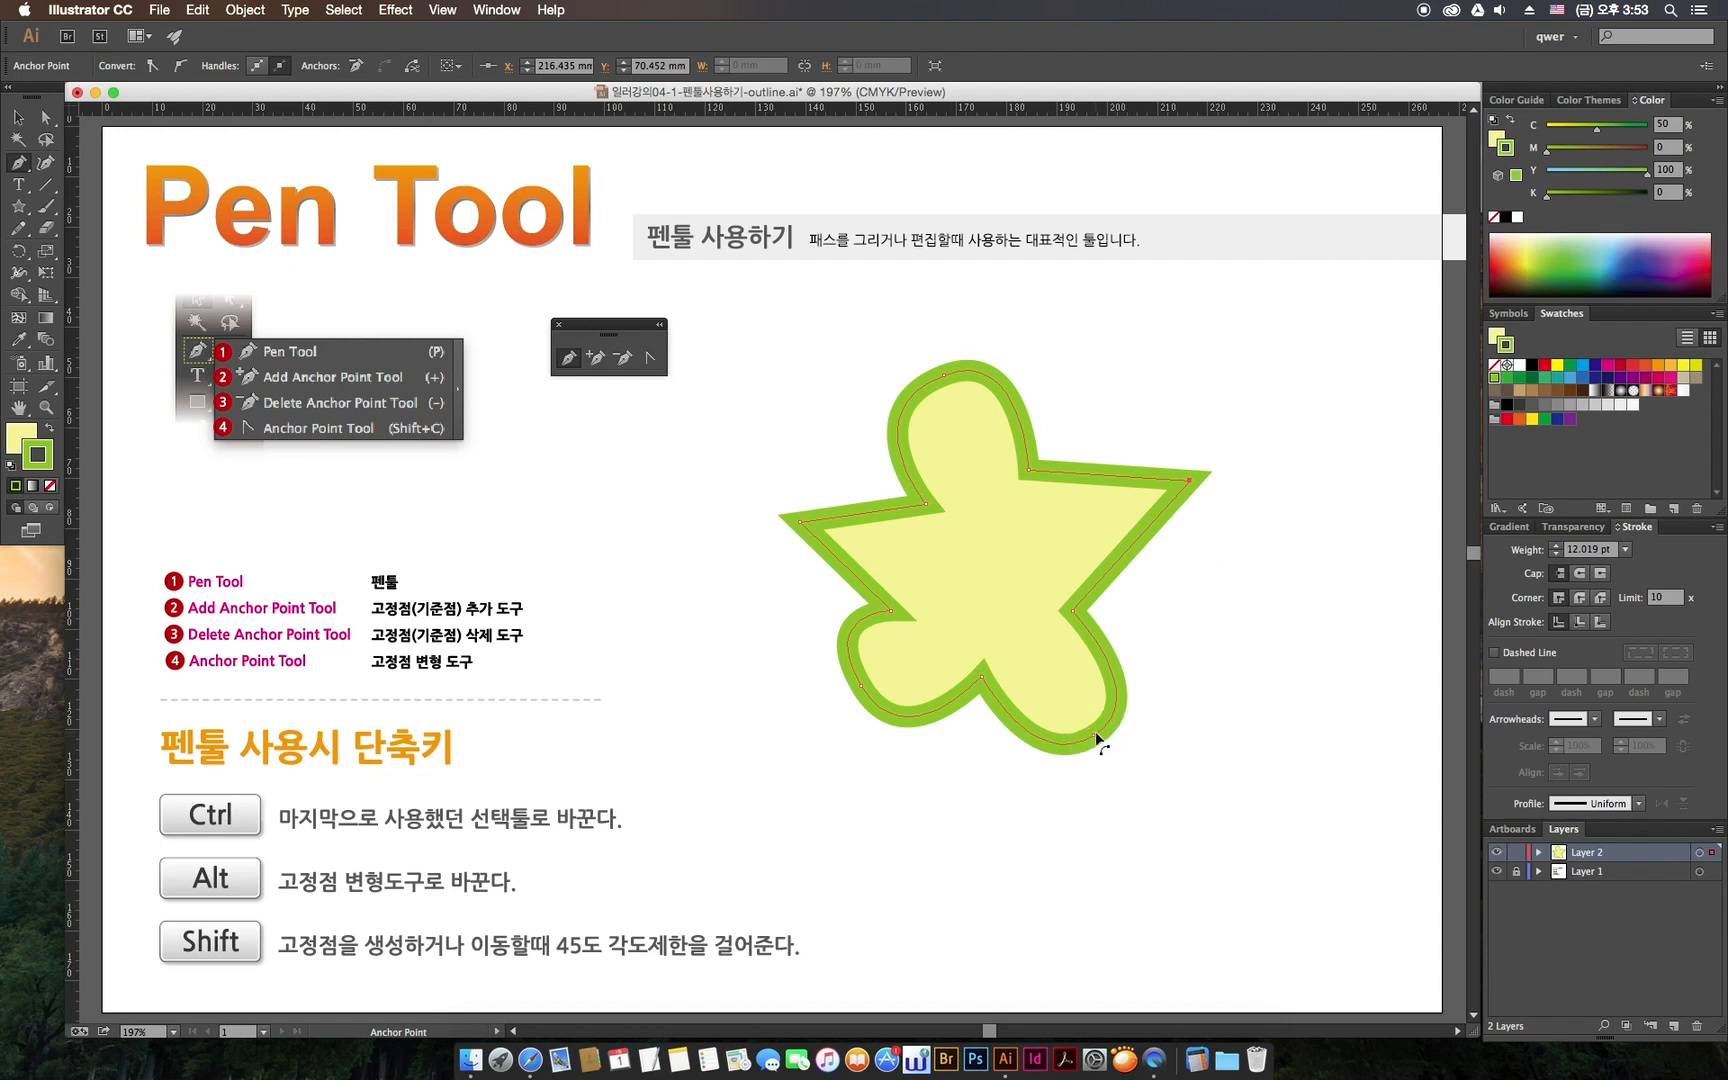
{"action": "left_click", "coordinate": [1094, 738]}
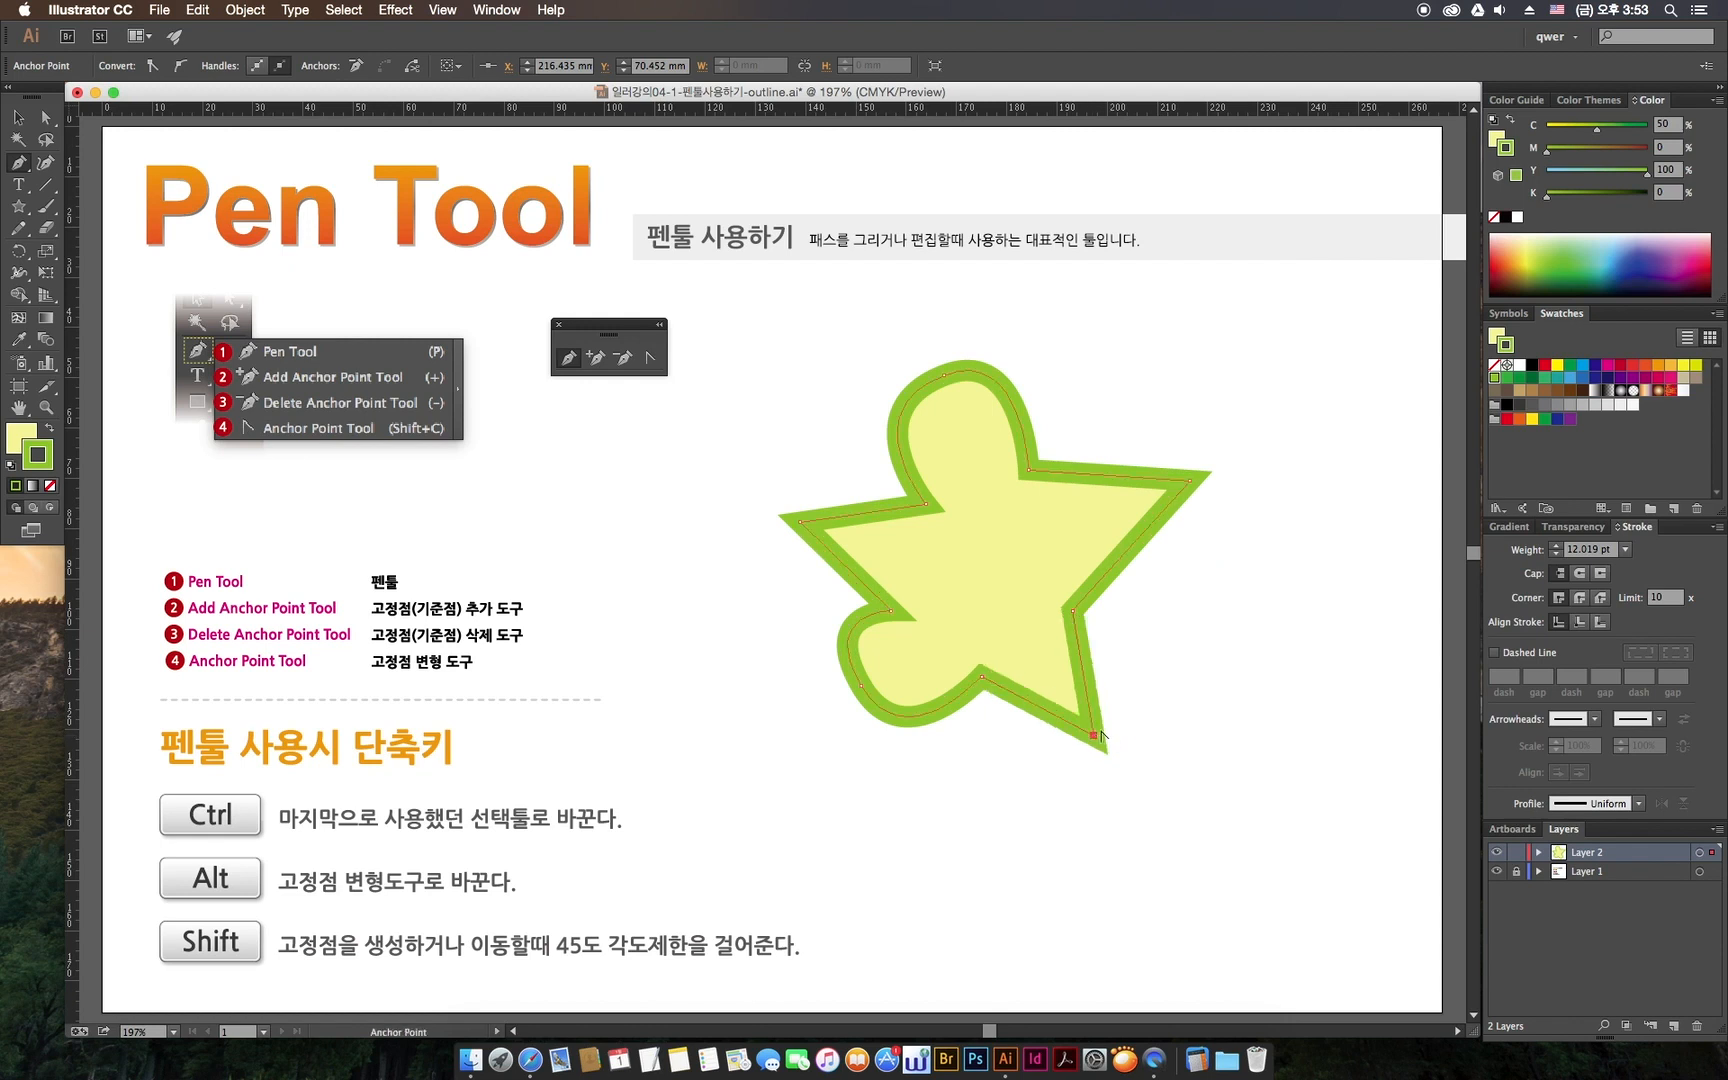
{"action": "left_click", "coordinate": [861, 688], "text": "alt"}
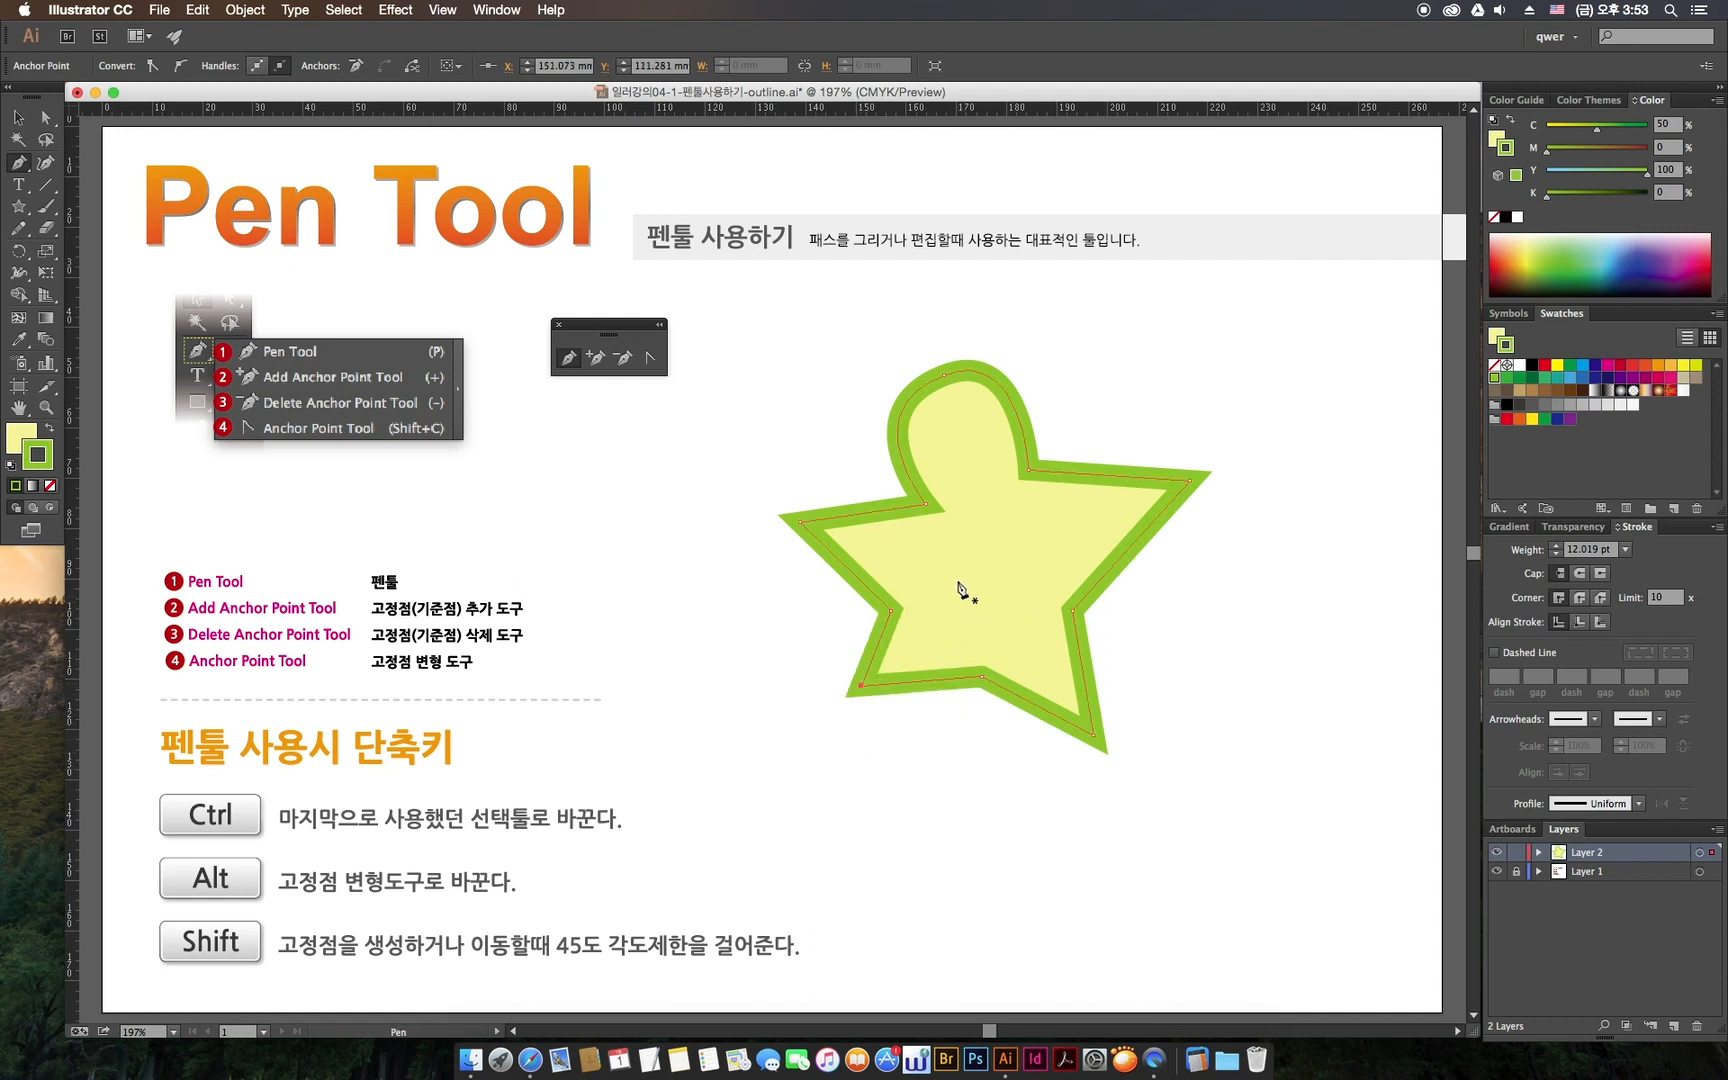
{"action": "key", "text": "alt"}
{"action": "left_click", "coordinate": [945, 378], "text": "alt"}
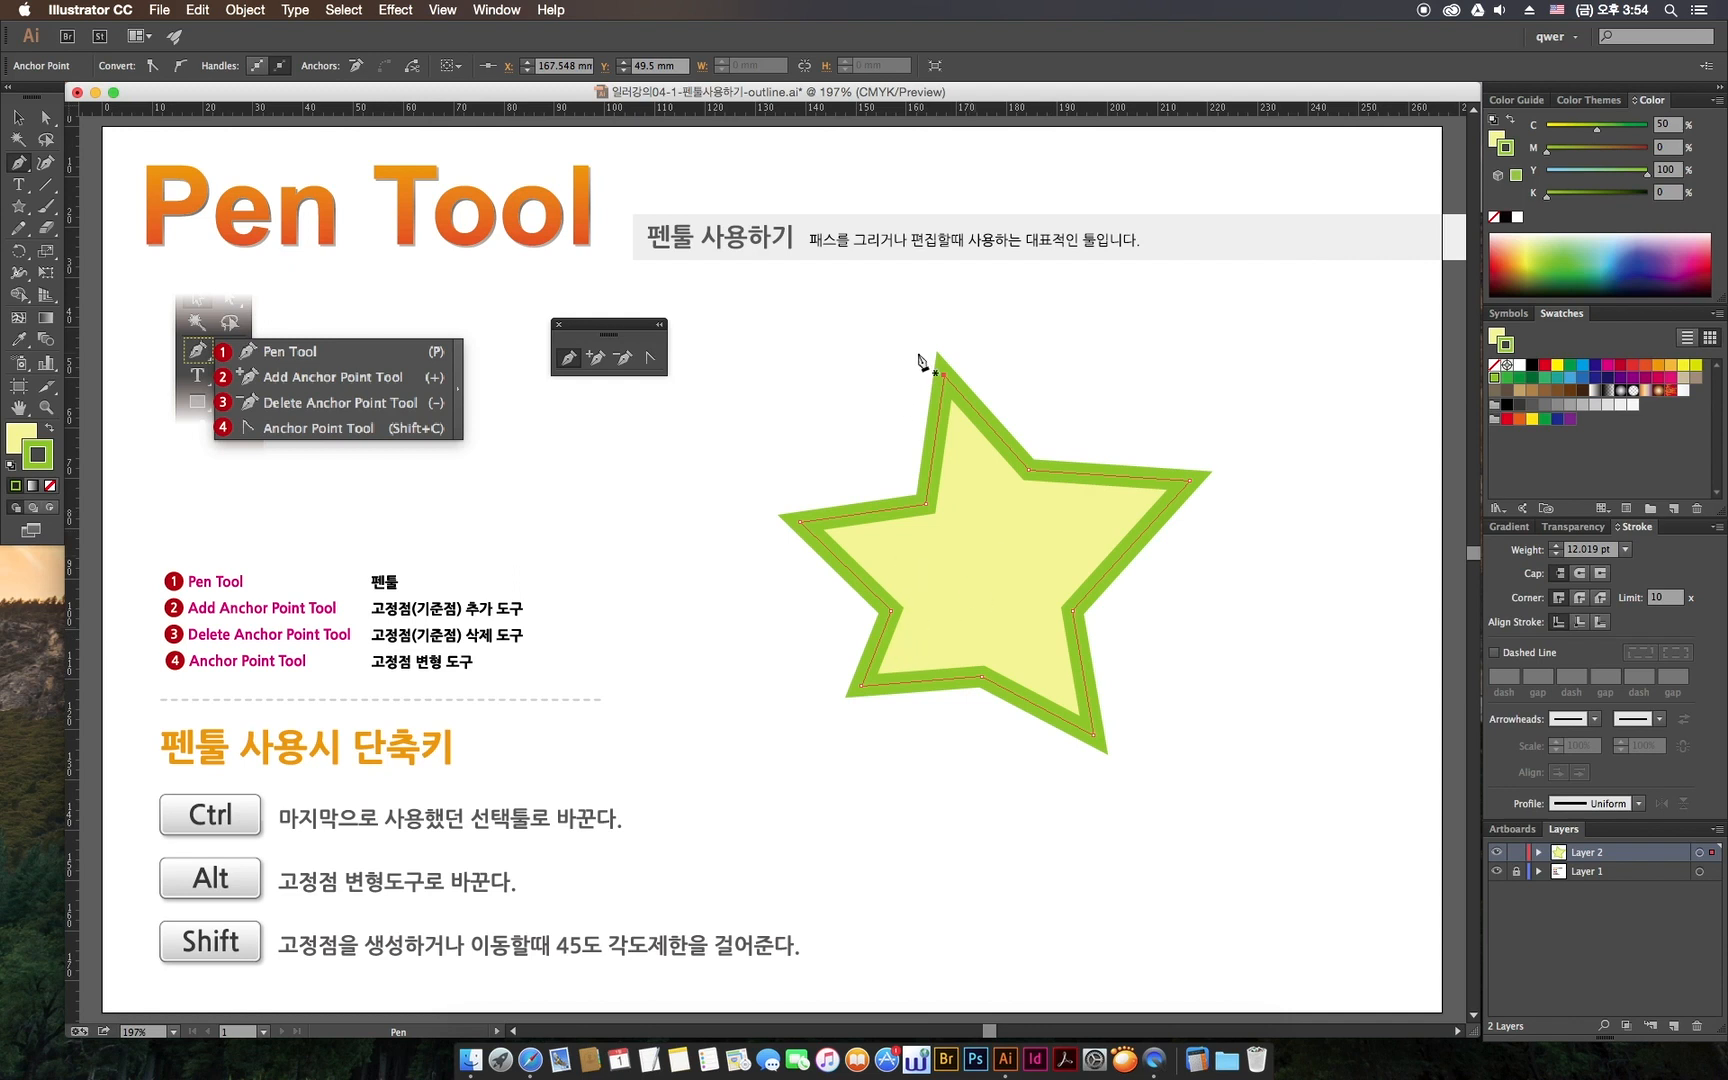
- Curve the star's right tip from the Pen tool, and extend its lower direction handle slightly outward with Direct Selection
{"action": "key", "text": "alt"}
{"action": "key", "text": "alt"}
{"action": "left_click_drag", "start_coordinate": [1190, 482], "coordinate": [1230, 590]}
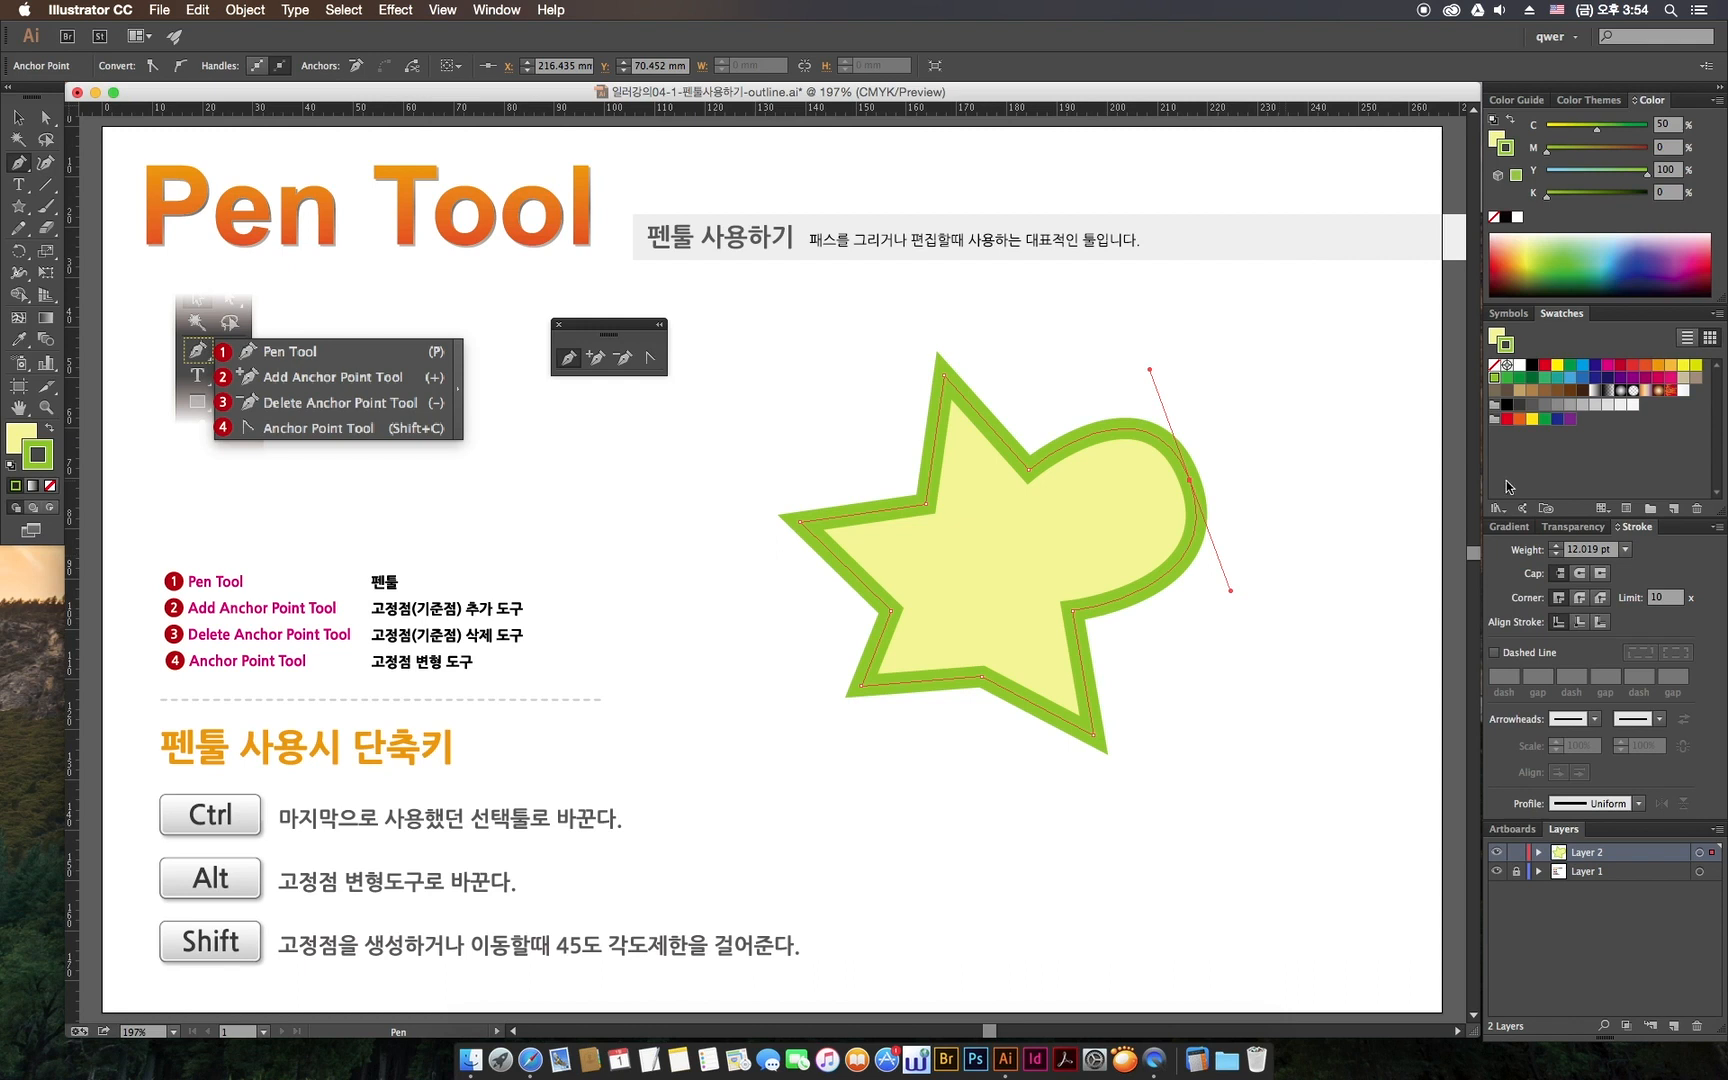
{"action": "left_click", "coordinate": [45, 117]}
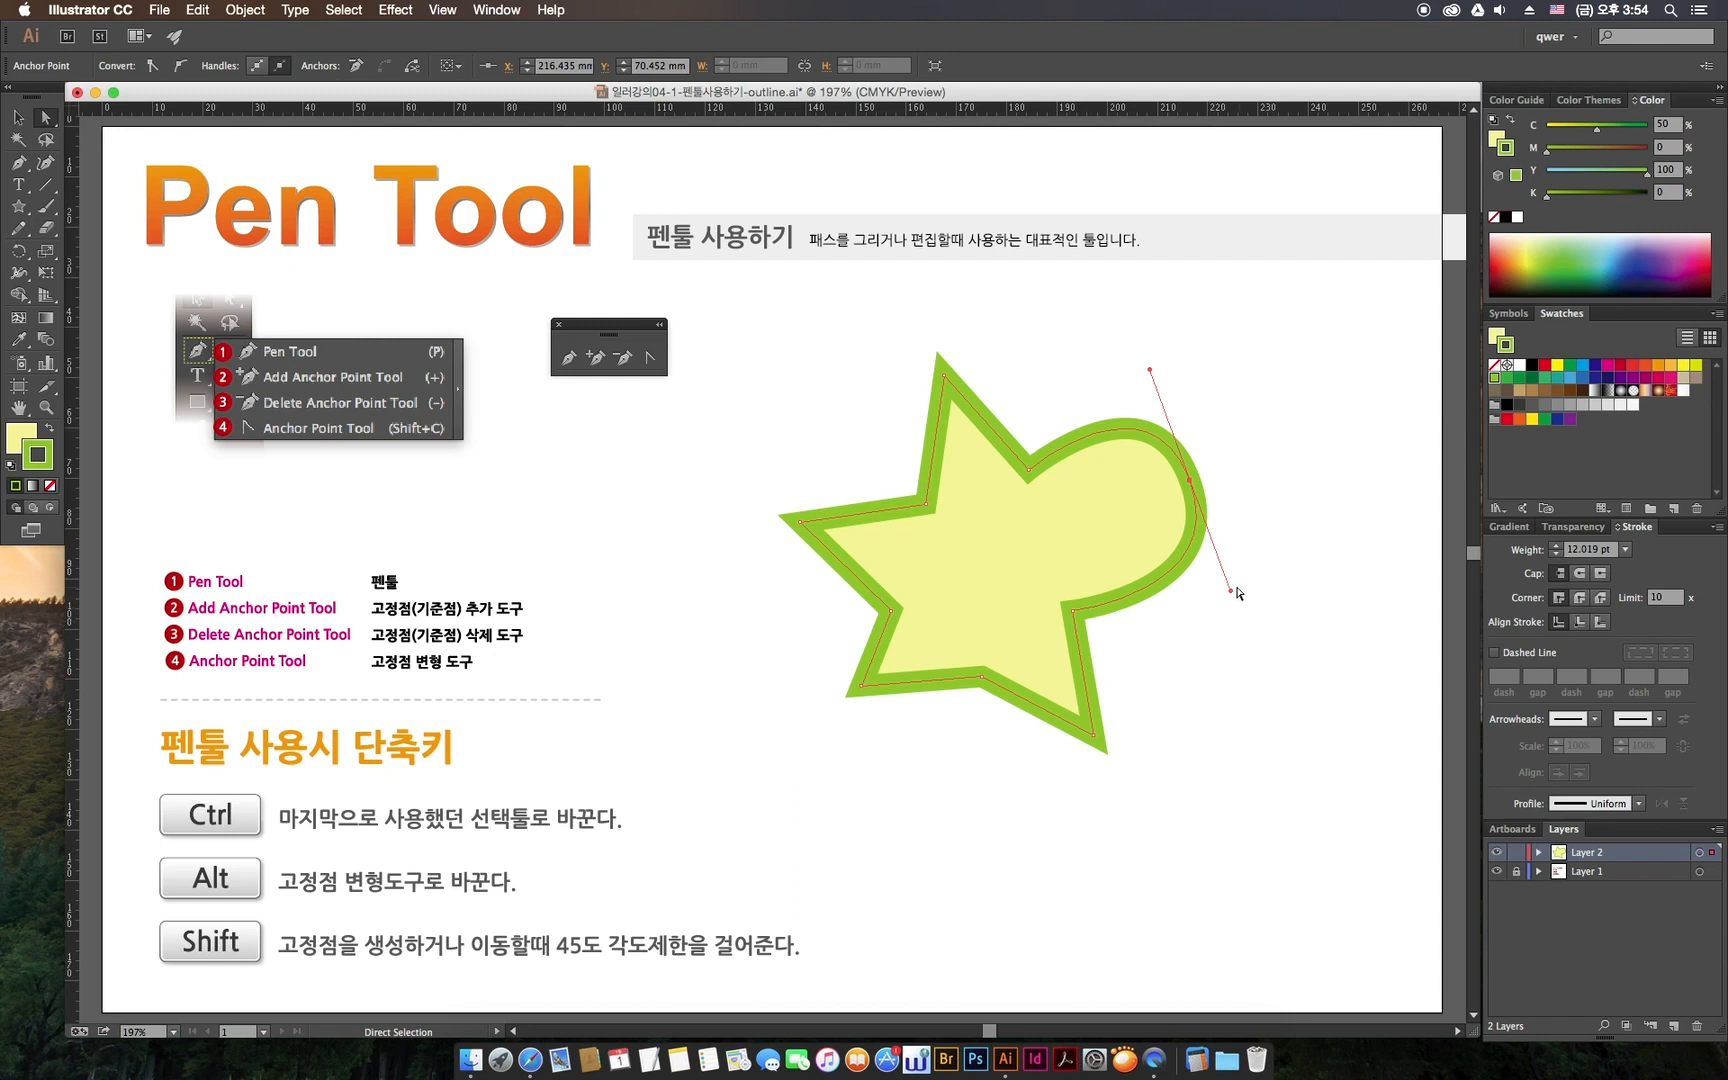
{"action": "mouse_move", "coordinate": [1231, 592]}
{"action": "left_mouse_down"}
{"action": "mouse_move", "coordinate": [1292, 494]}
{"action": "mouse_move", "coordinate": [1176, 579]}
{"action": "mouse_move", "coordinate": [1207, 587]}
{"action": "mouse_move", "coordinate": [1294, 528]}
{"action": "mouse_move", "coordinate": [1175, 592]}
{"action": "mouse_move", "coordinate": [1325, 550]}
{"action": "mouse_move", "coordinate": [1172, 594]}
{"action": "mouse_move", "coordinate": [1250, 571]}
{"action": "mouse_move", "coordinate": [1300, 764]}
{"action": "mouse_move", "coordinate": [1254, 771]}
{"action": "mouse_move", "coordinate": [1200, 663]}
{"action": "mouse_move", "coordinate": [1309, 842]}
{"action": "mouse_move", "coordinate": [1261, 571]}
{"action": "mouse_move", "coordinate": [1284, 652]}
{"action": "mouse_move", "coordinate": [1345, 555]}
{"action": "mouse_move", "coordinate": [1049, 609]}
{"action": "mouse_move", "coordinate": [1396, 513]}
{"action": "mouse_move", "coordinate": [1026, 683]}
{"action": "mouse_move", "coordinate": [1362, 513]}
{"action": "mouse_move", "coordinate": [1227, 660]}
{"action": "mouse_move", "coordinate": [1238, 586]}
{"action": "mouse_move", "coordinate": [1249, 608]}
{"action": "left_mouse_up"}
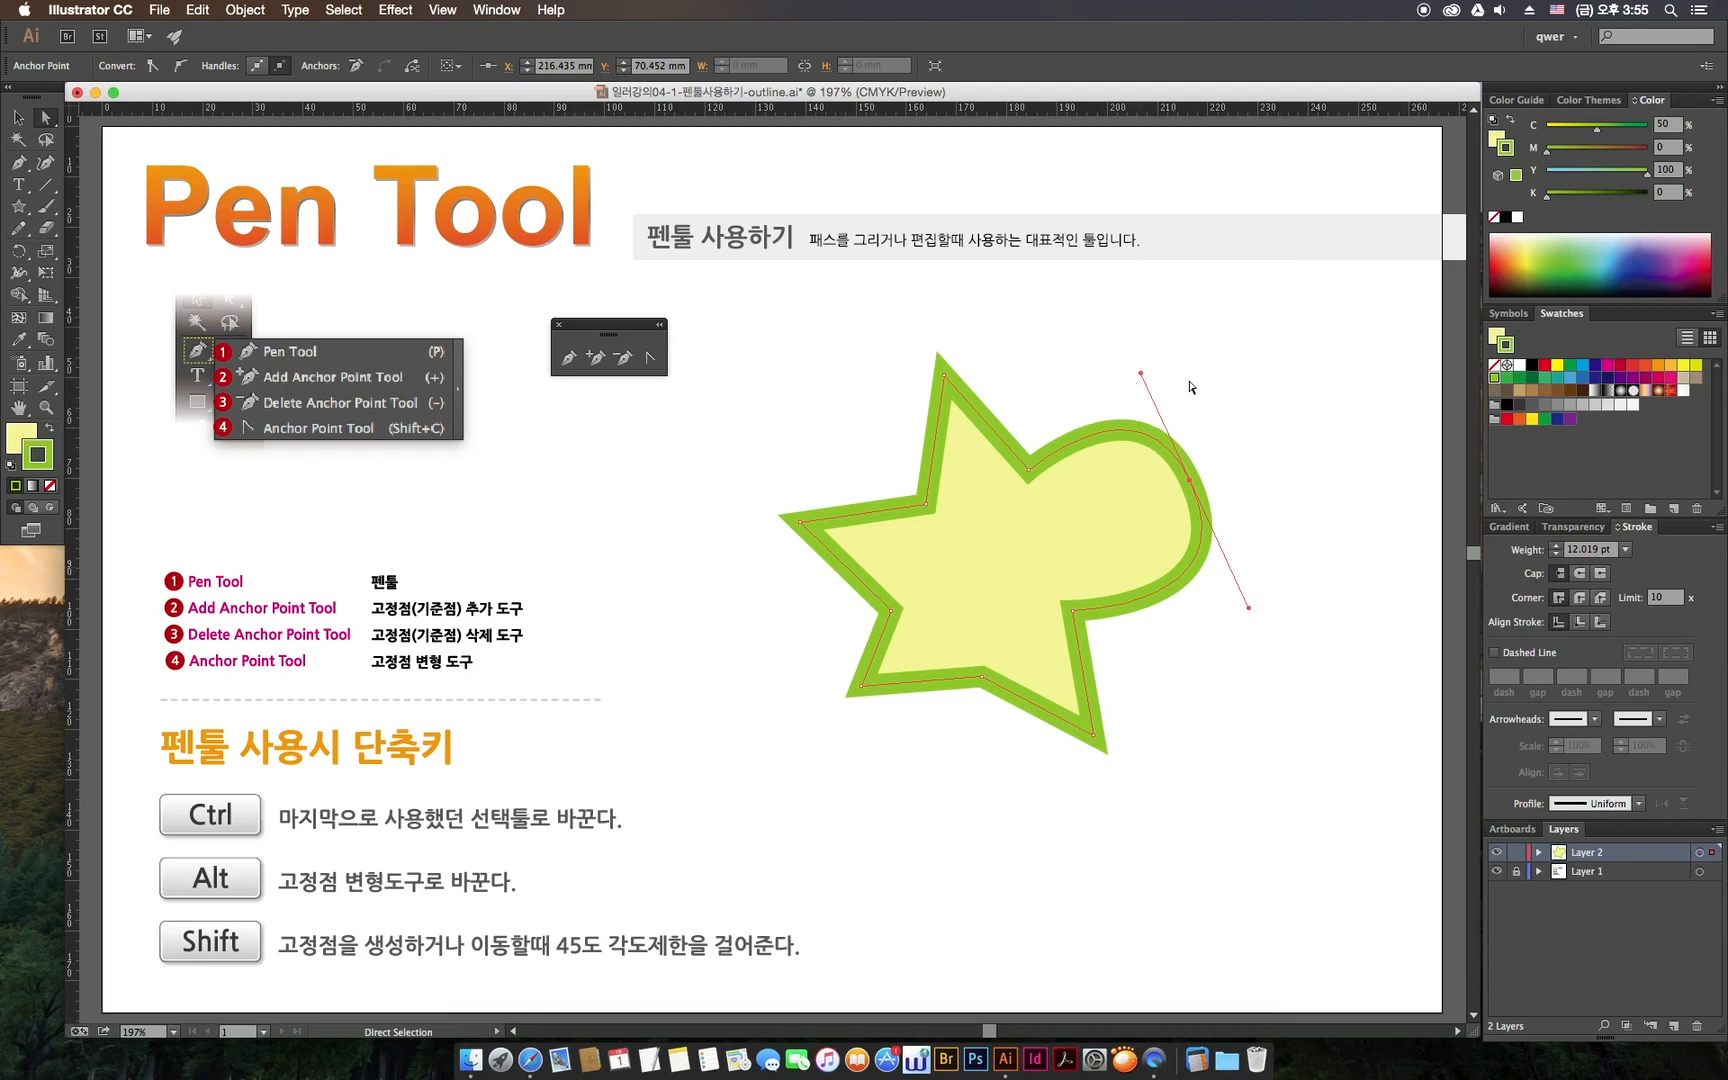
- Try retracting the right tip's upper direction handle with the Anchor Point tool, and undo the change
{"action": "left_click", "coordinate": [650, 366]}
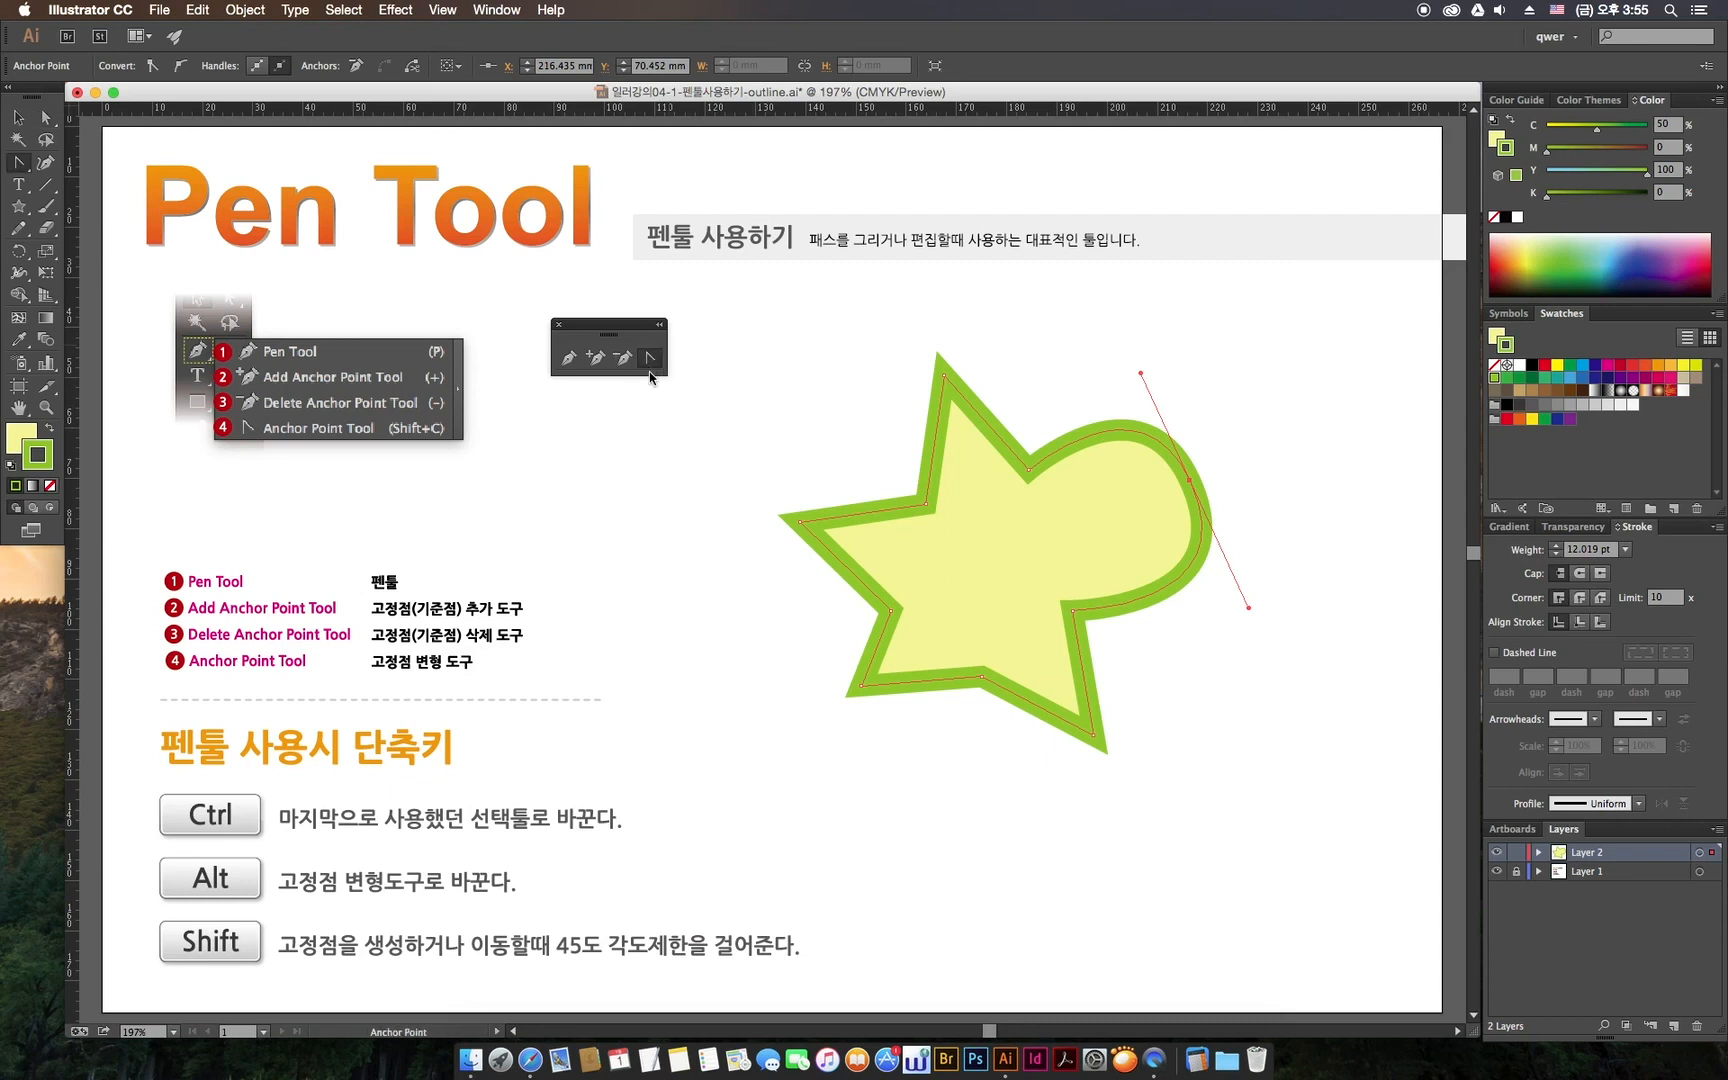
{"action": "left_click", "coordinate": [1141, 375]}
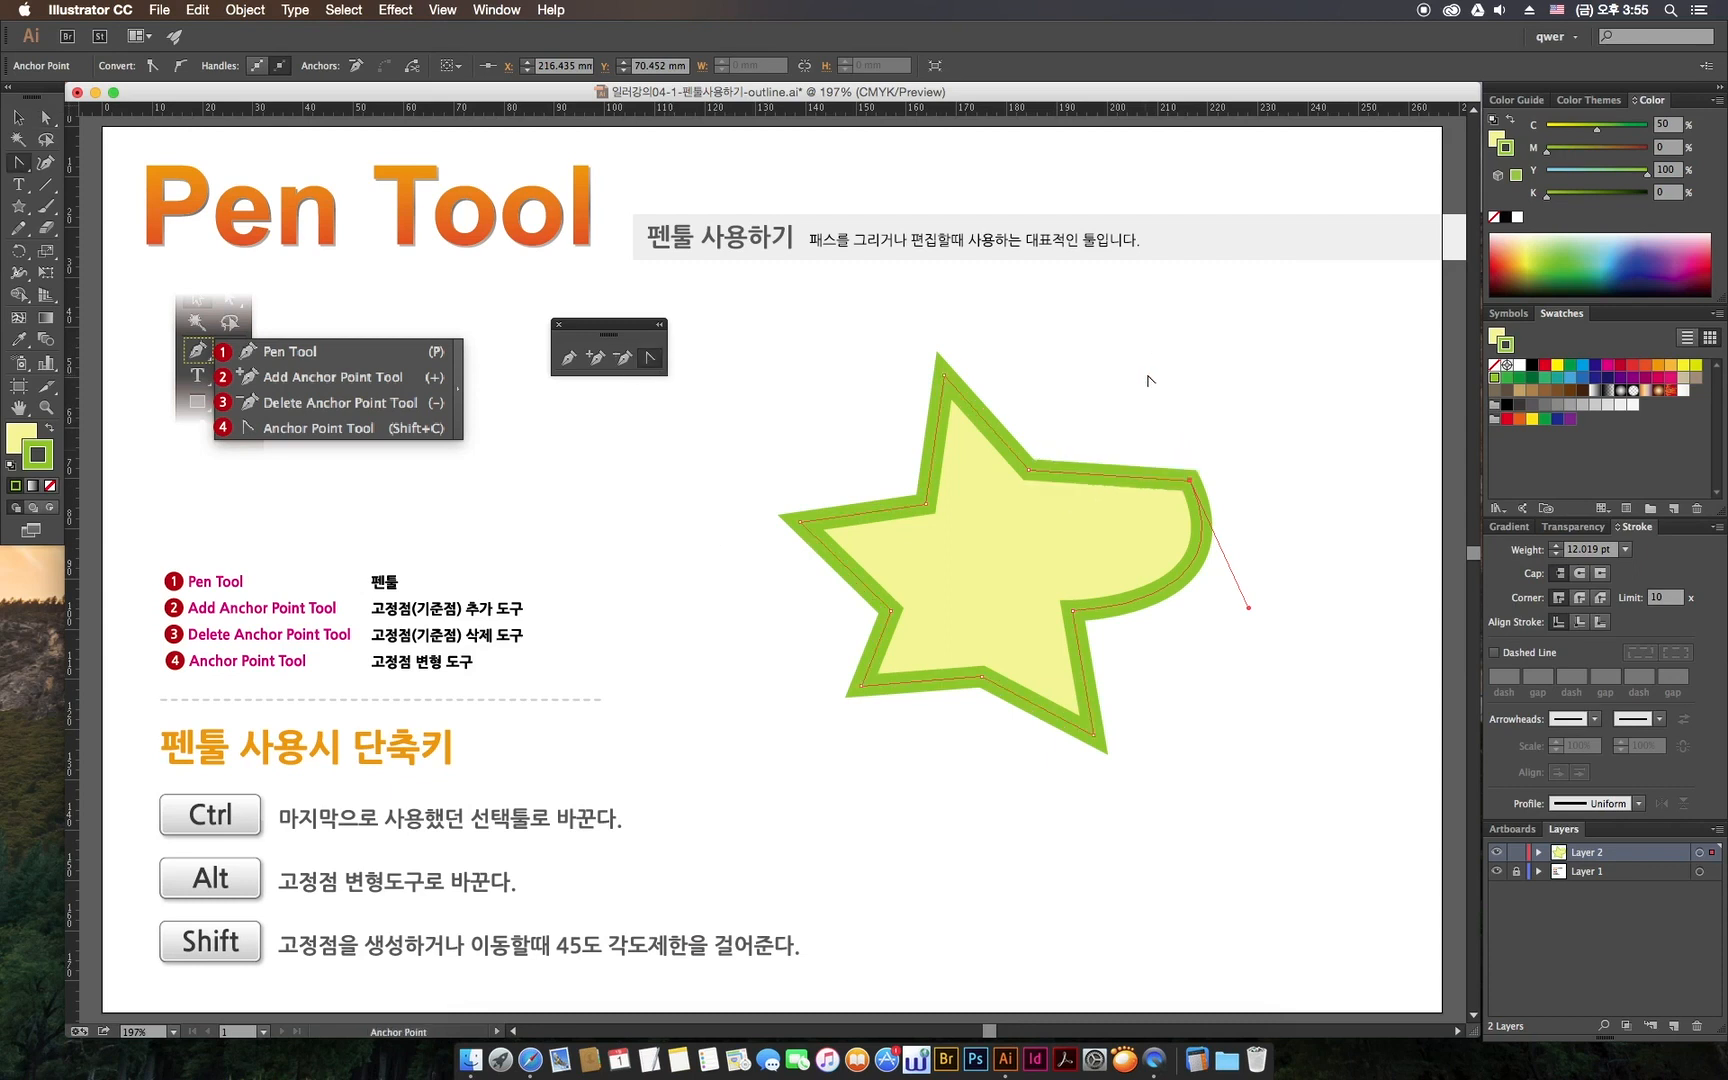
{"action": "key", "text": "super+z"}
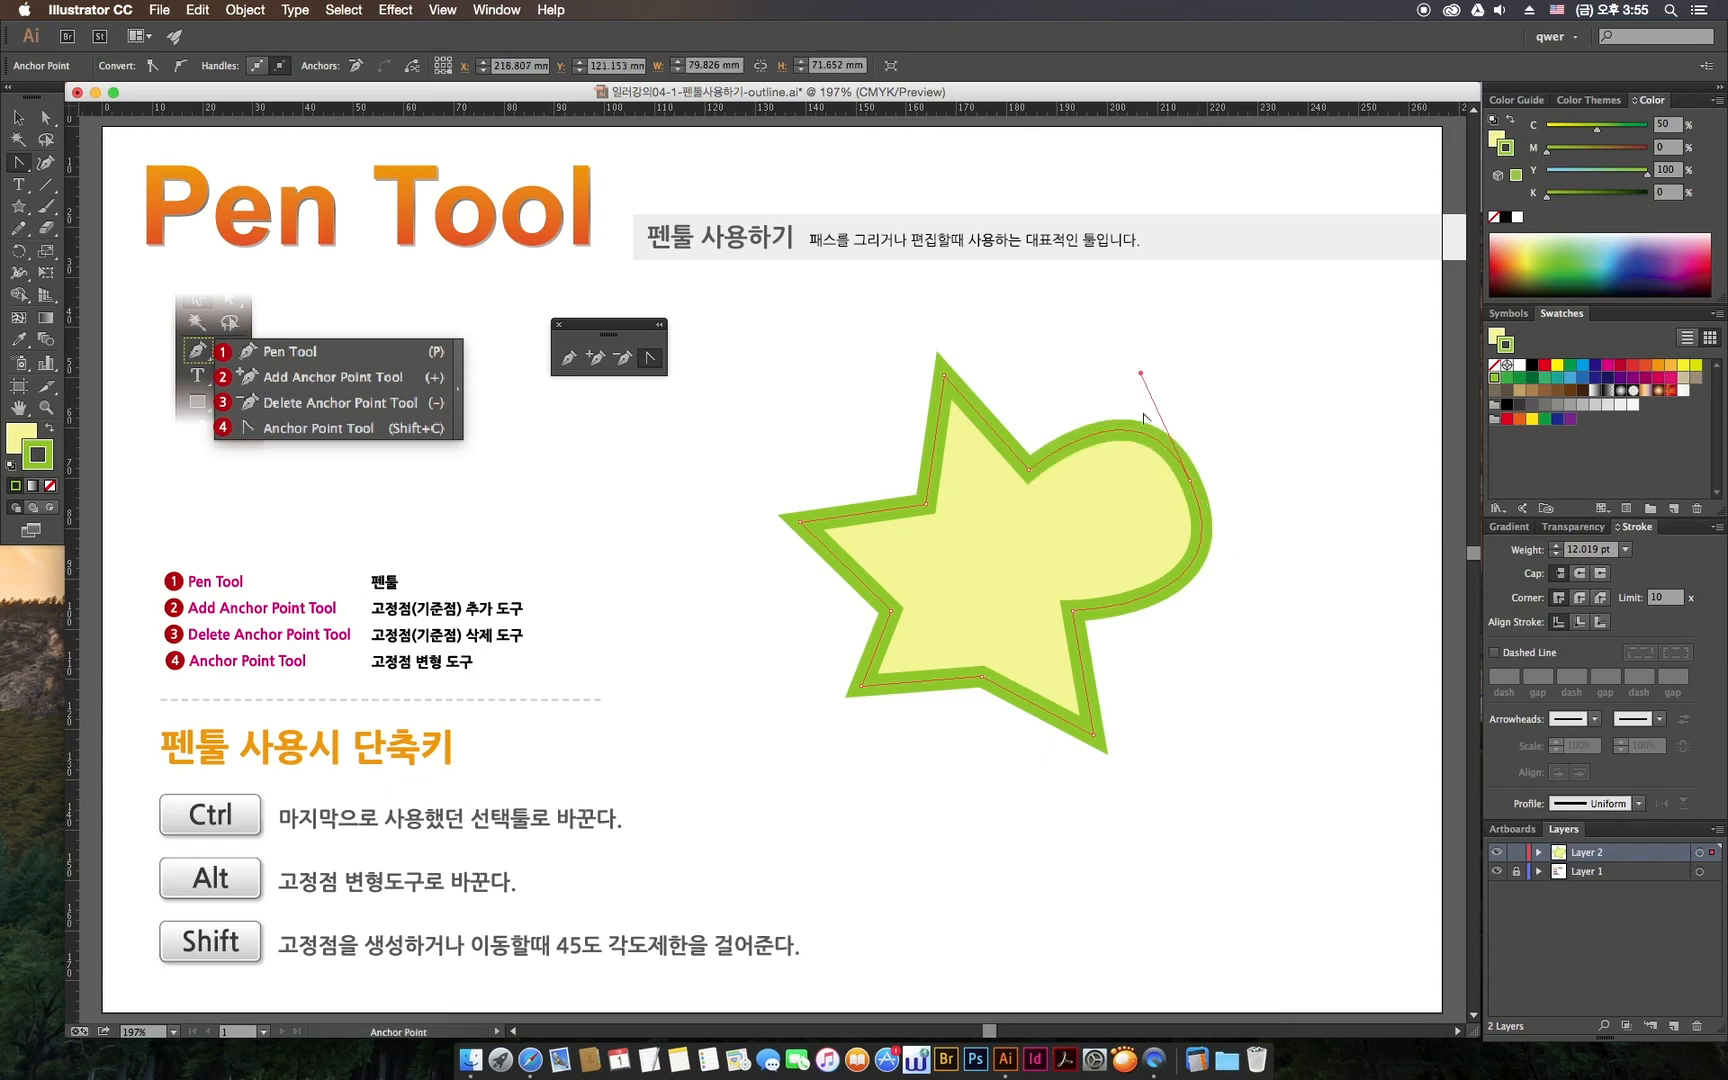
- Break the right tip's handles by pulling the upper one down inside the star with the Anchor Point tool, and select the tip with Direct Selection
{"action": "left_click", "coordinate": [1142, 377]}
{"action": "left_click_drag", "start_coordinate": [1142, 377], "coordinate": [1096, 562]}
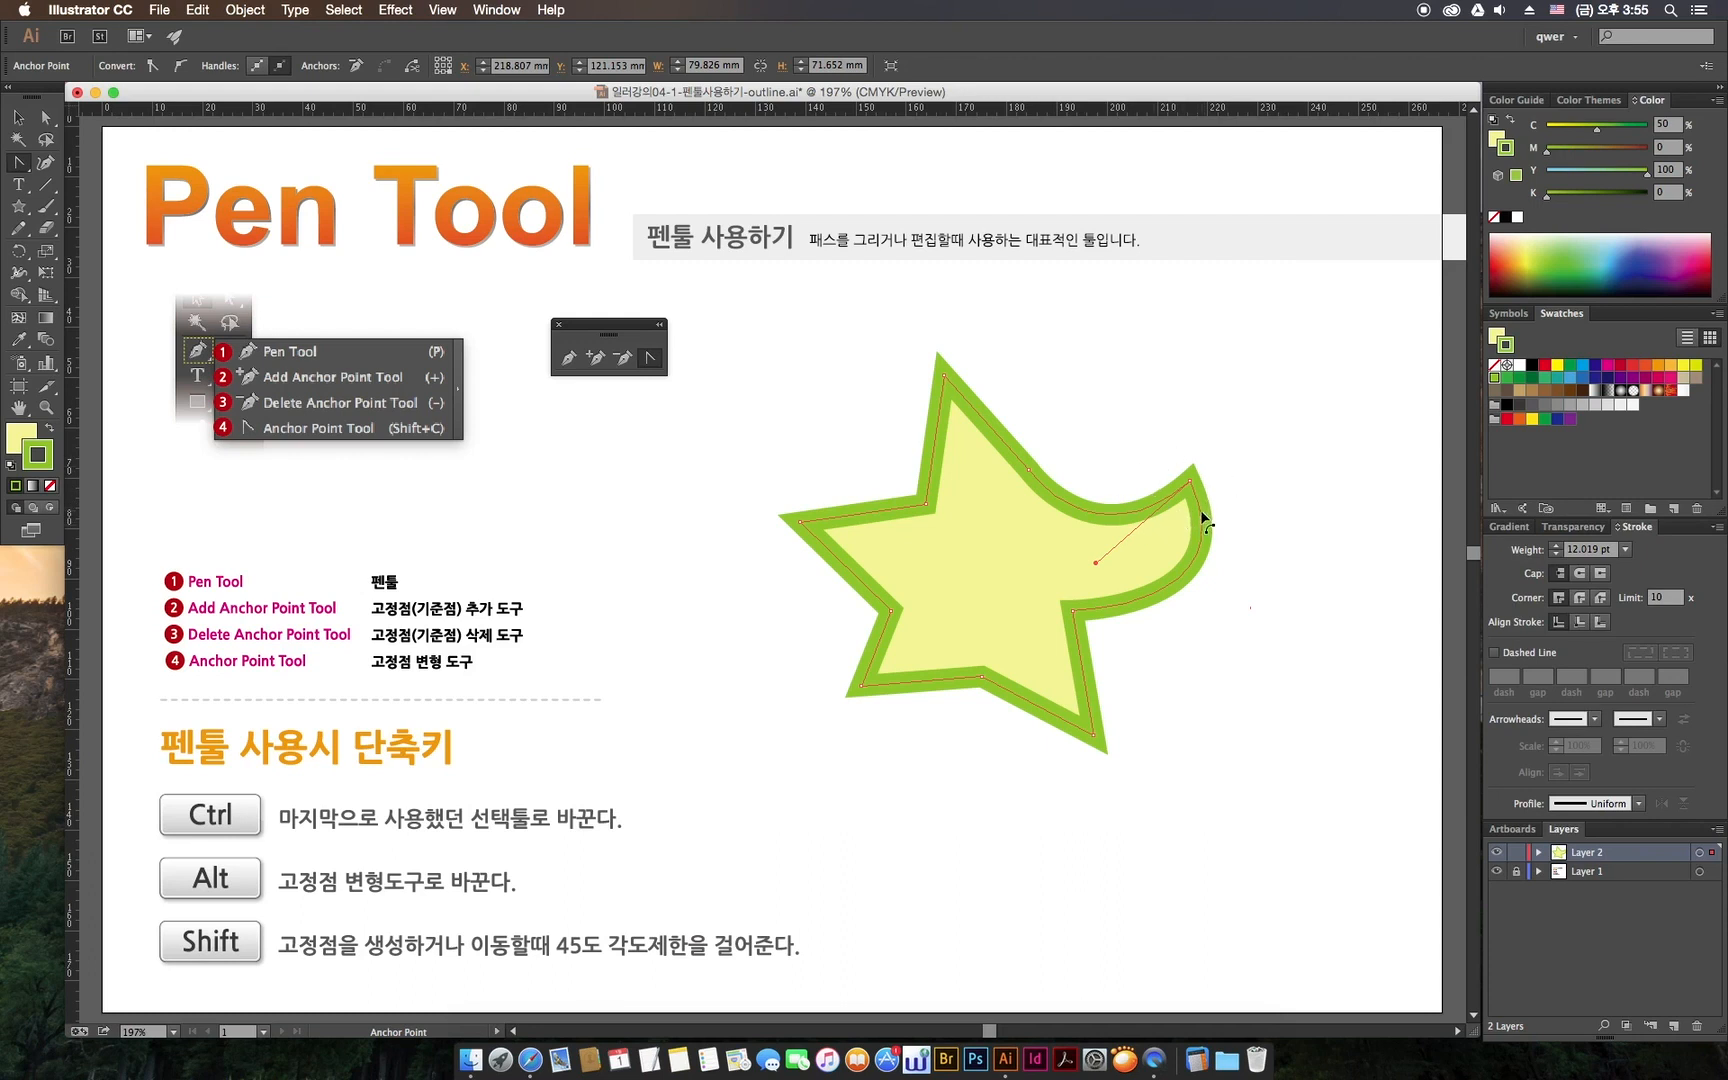
{"action": "key", "text": "super"}
{"action": "left_click_drag", "start_coordinate": [1158, 434], "coordinate": [1230, 516]}
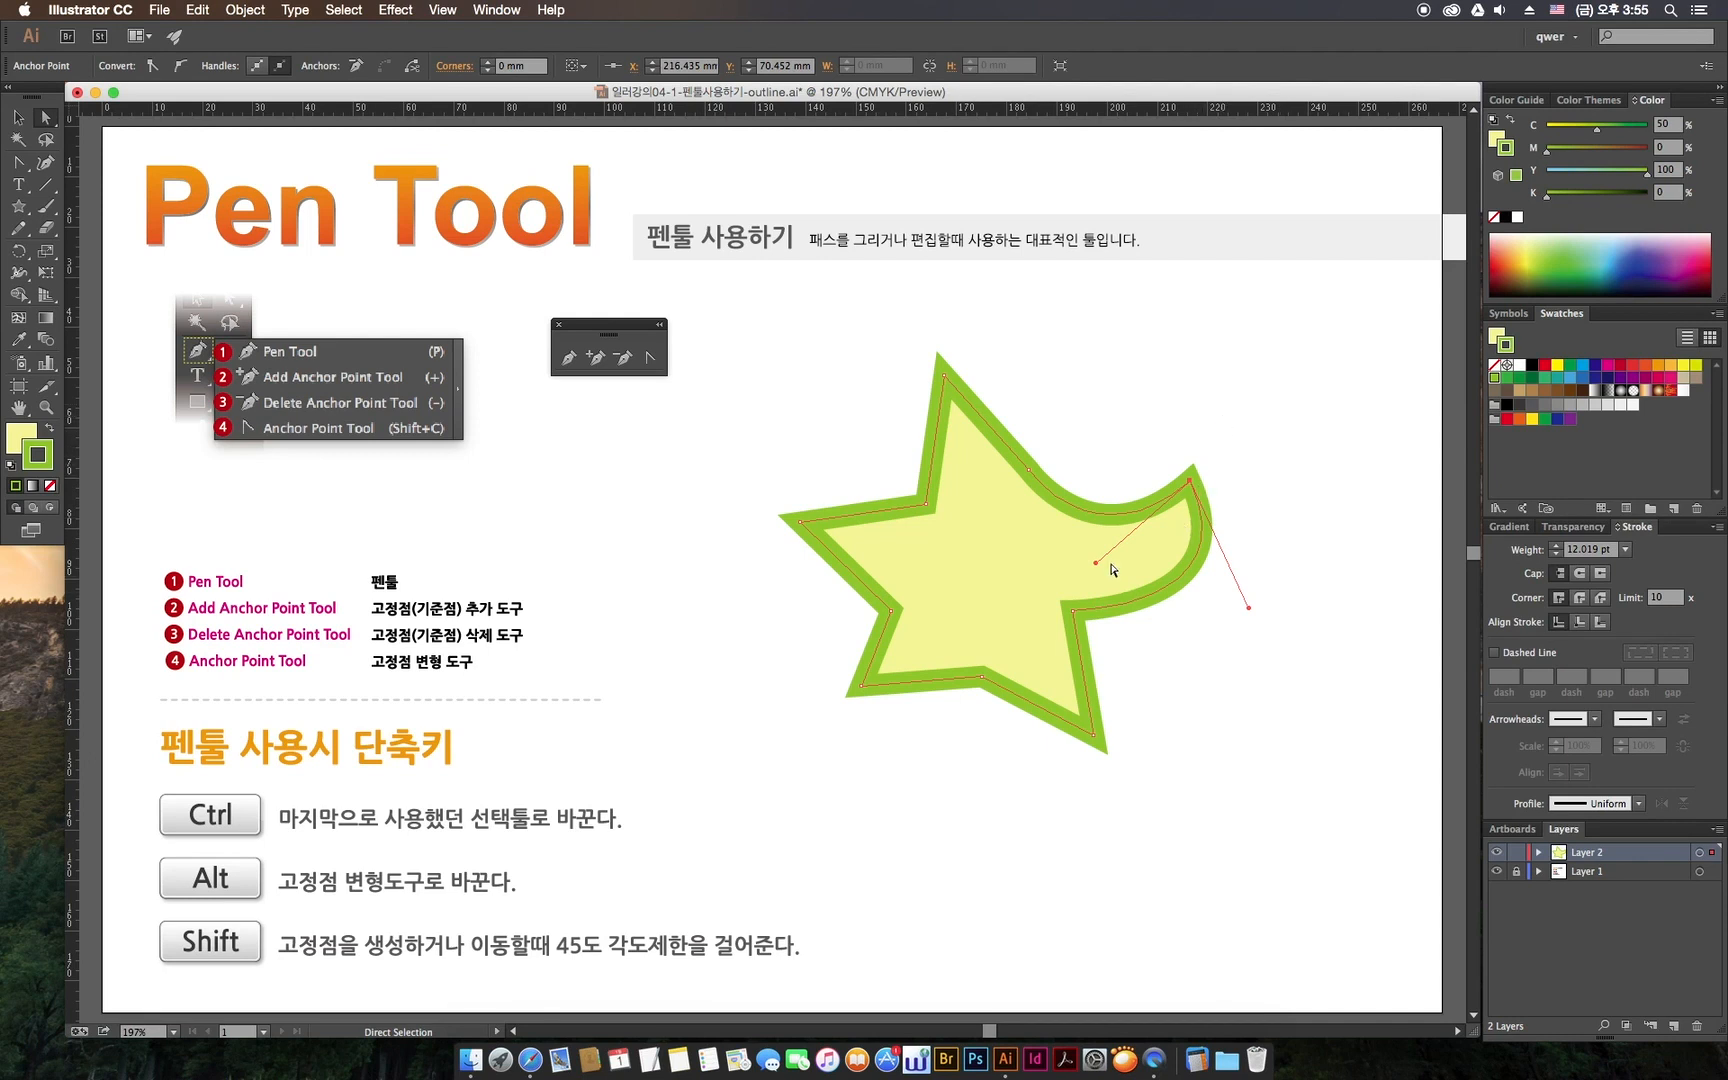
- Adjust the right tip's two broken direction handles independently with Direct Selection, moving the upper one back above the tip and the lower one inward
{"action": "mouse_move", "coordinate": [1099, 568]}
{"action": "left_mouse_down"}
{"action": "mouse_move", "coordinate": [1099, 455]}
{"action": "mouse_move", "coordinate": [1277, 405]}
{"action": "mouse_move", "coordinate": [1107, 394]}
{"action": "mouse_move", "coordinate": [1122, 538]}
{"action": "mouse_move", "coordinate": [1107, 374]}
{"action": "mouse_move", "coordinate": [1122, 528]}
{"action": "mouse_move", "coordinate": [1126, 399]}
{"action": "mouse_move", "coordinate": [1103, 540]}
{"action": "mouse_move", "coordinate": [1119, 545]}
{"action": "left_mouse_up"}
{"action": "mouse_move", "coordinate": [1248, 607]}
{"action": "left_mouse_down"}
{"action": "mouse_move", "coordinate": [1304, 540]}
{"action": "mouse_move", "coordinate": [1130, 629]}
{"action": "mouse_move", "coordinate": [1284, 648]}
{"action": "mouse_move", "coordinate": [1180, 586]}
{"action": "mouse_move", "coordinate": [1304, 620]}
{"action": "mouse_move", "coordinate": [1130, 579]}
{"action": "mouse_move", "coordinate": [1262, 608]}
{"action": "left_mouse_up"}
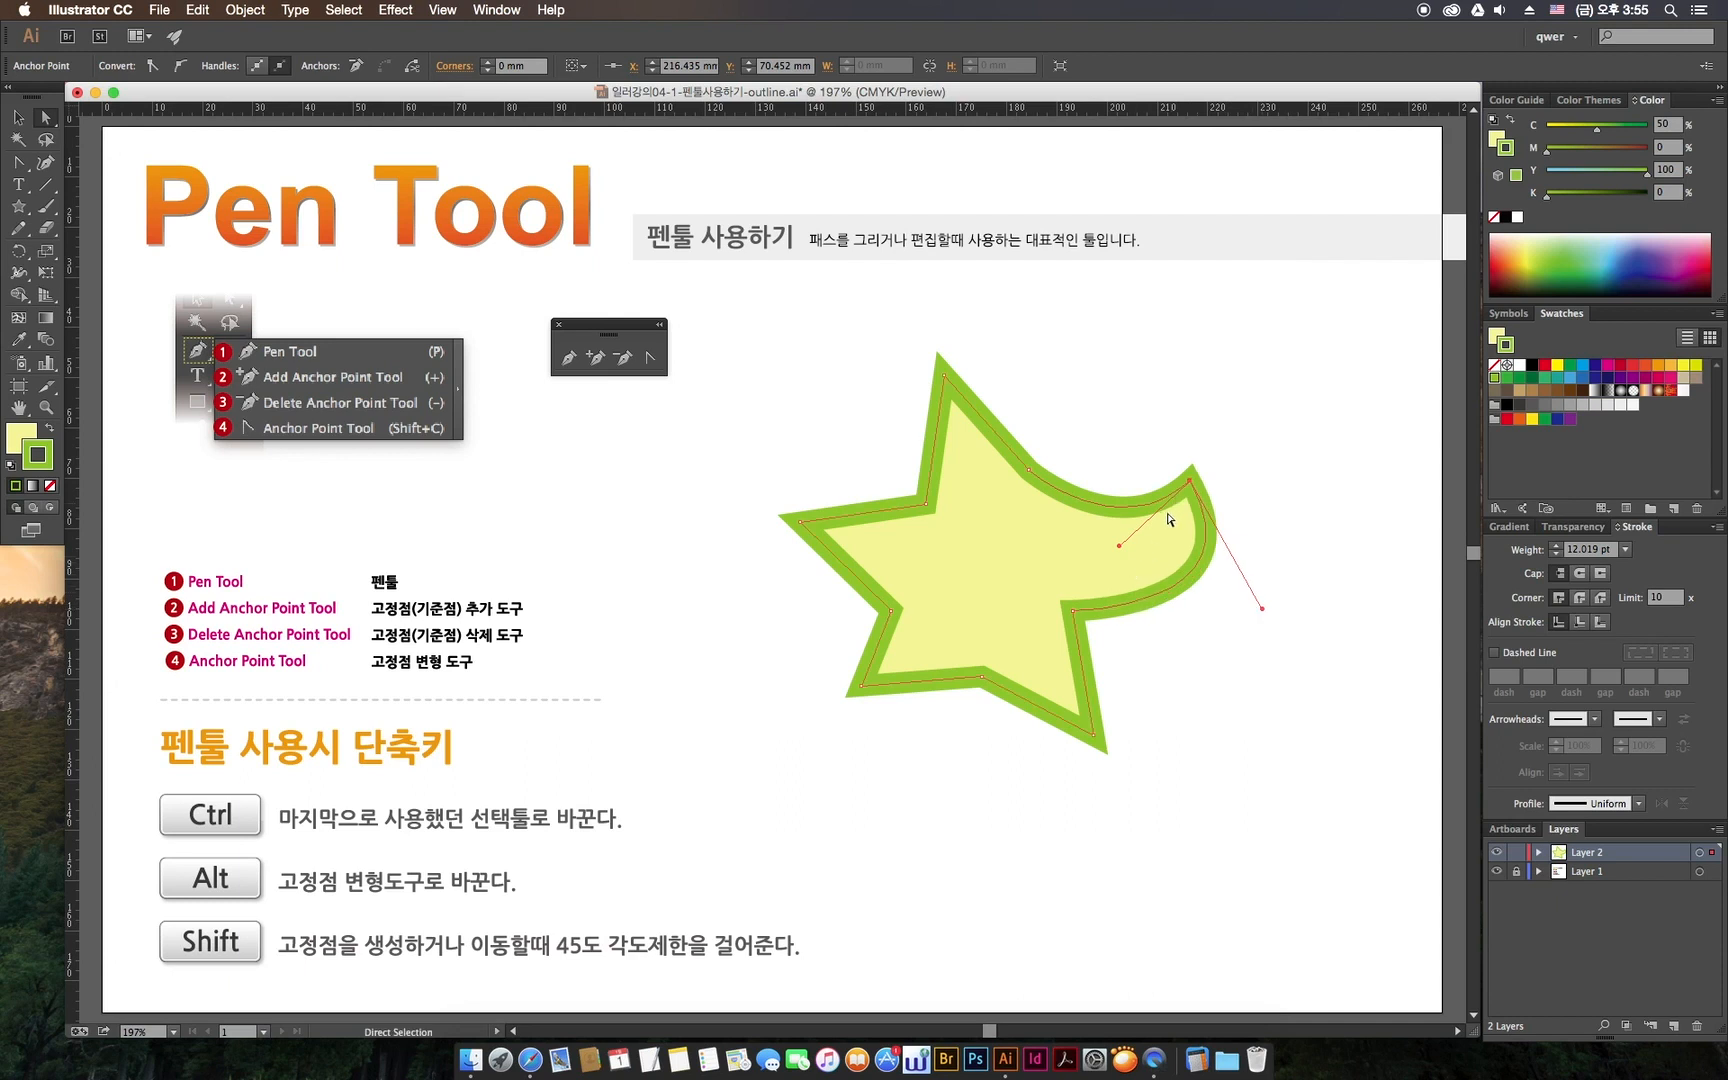
{"action": "mouse_move", "coordinate": [1119, 546]}
{"action": "left_mouse_down"}
{"action": "mouse_move", "coordinate": [1098, 428]}
{"action": "mouse_move", "coordinate": [1155, 380]}
{"action": "left_mouse_up"}
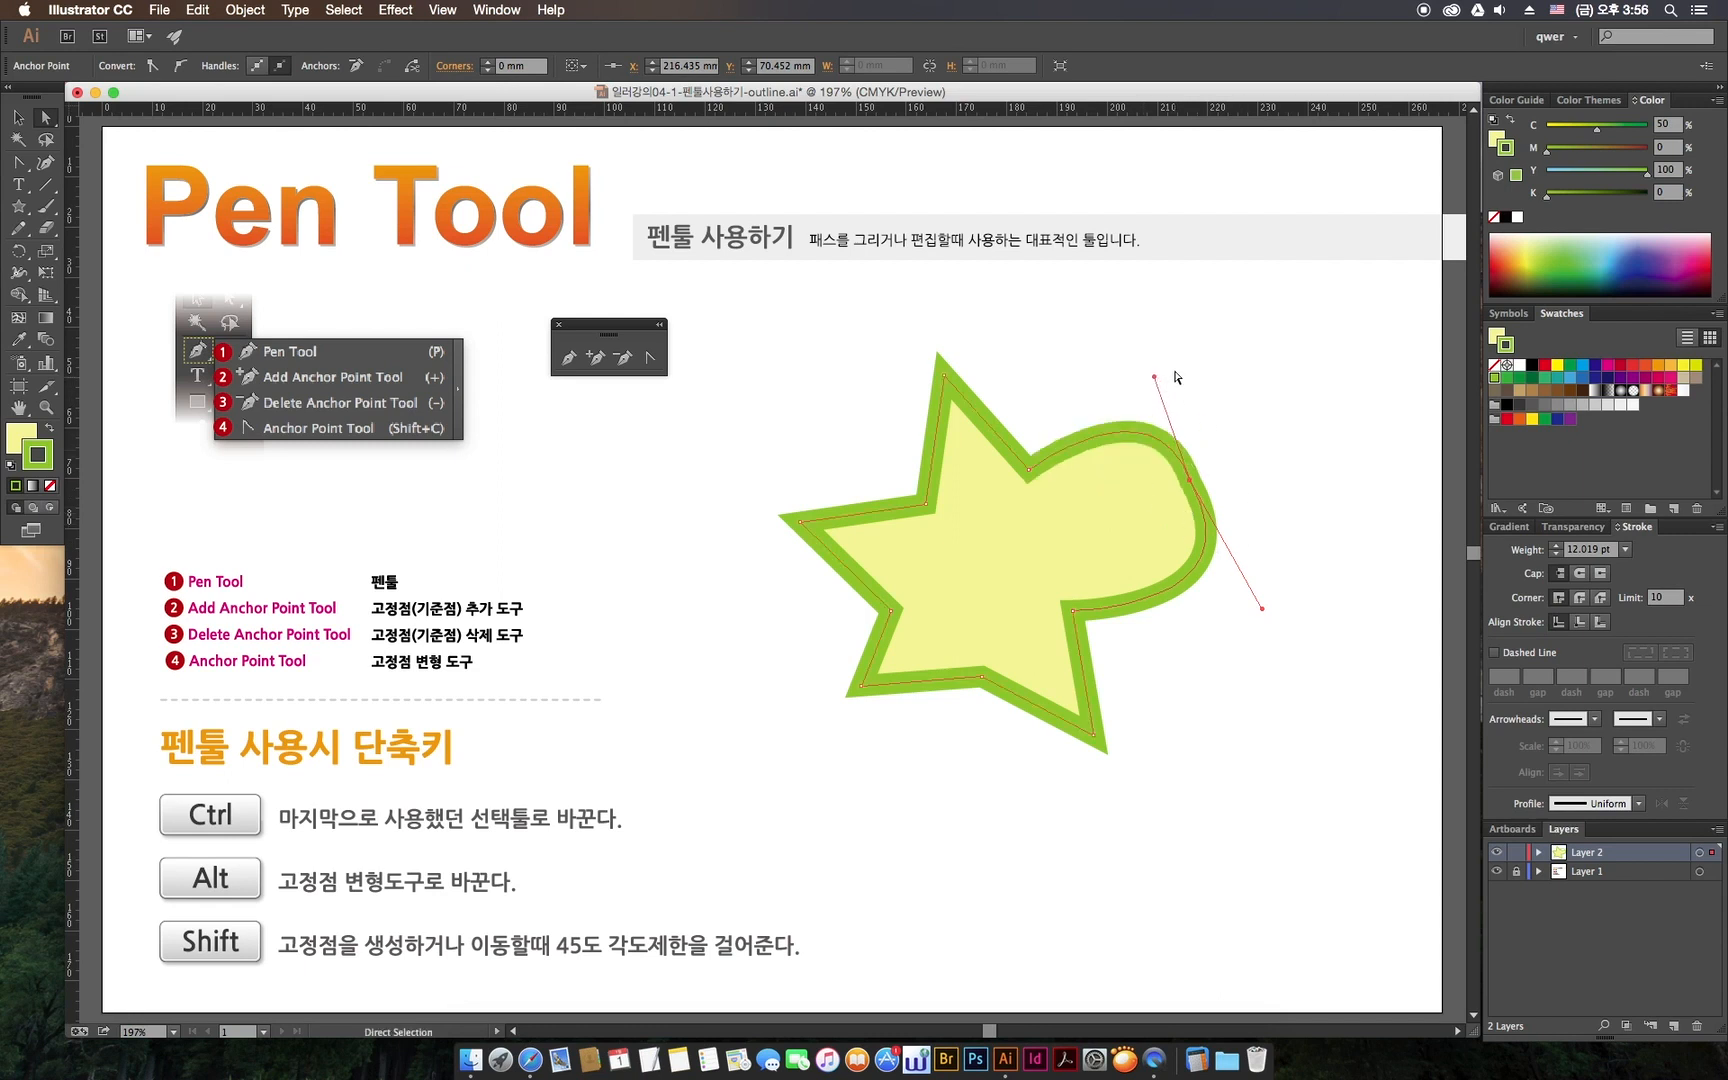
{"action": "left_click_drag", "start_coordinate": [1153, 377], "coordinate": [1146, 378]}
{"action": "left_click", "coordinate": [1143, 510]}
{"action": "left_click_drag", "start_coordinate": [1156, 376], "coordinate": [1125, 392]}
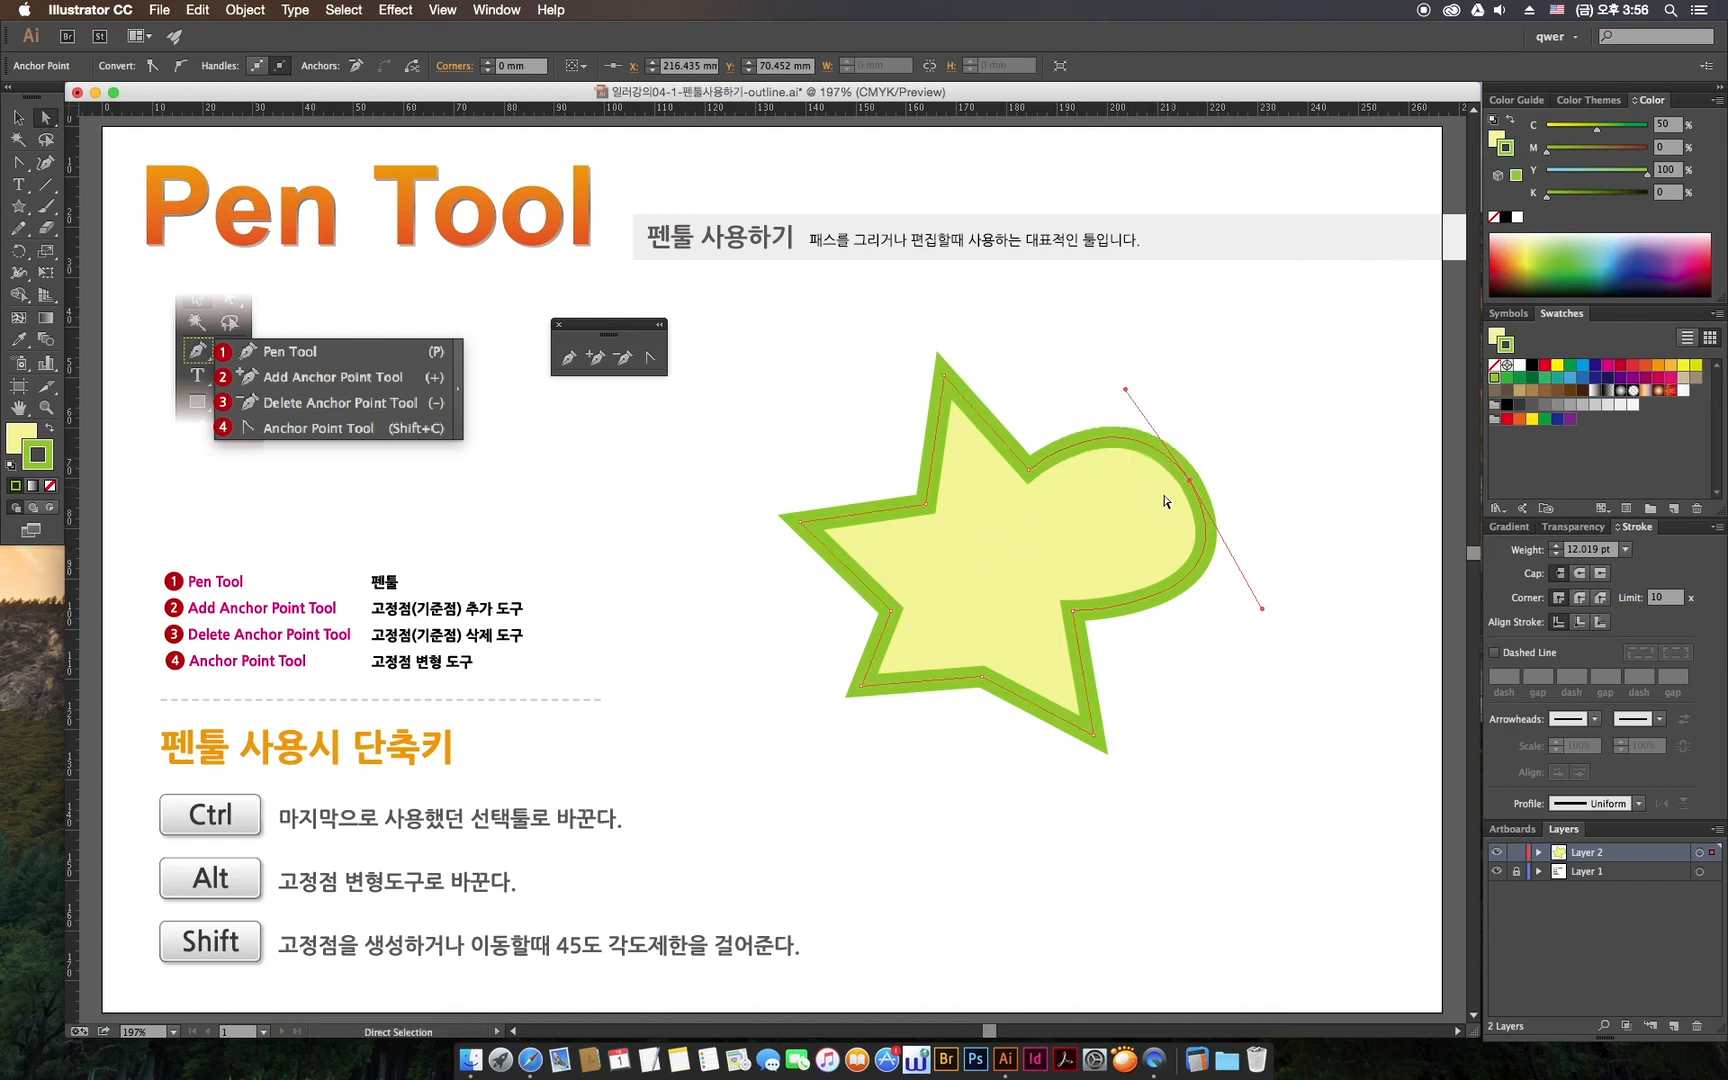
{"action": "left_click_drag", "start_coordinate": [1264, 610], "coordinate": [1185, 616]}
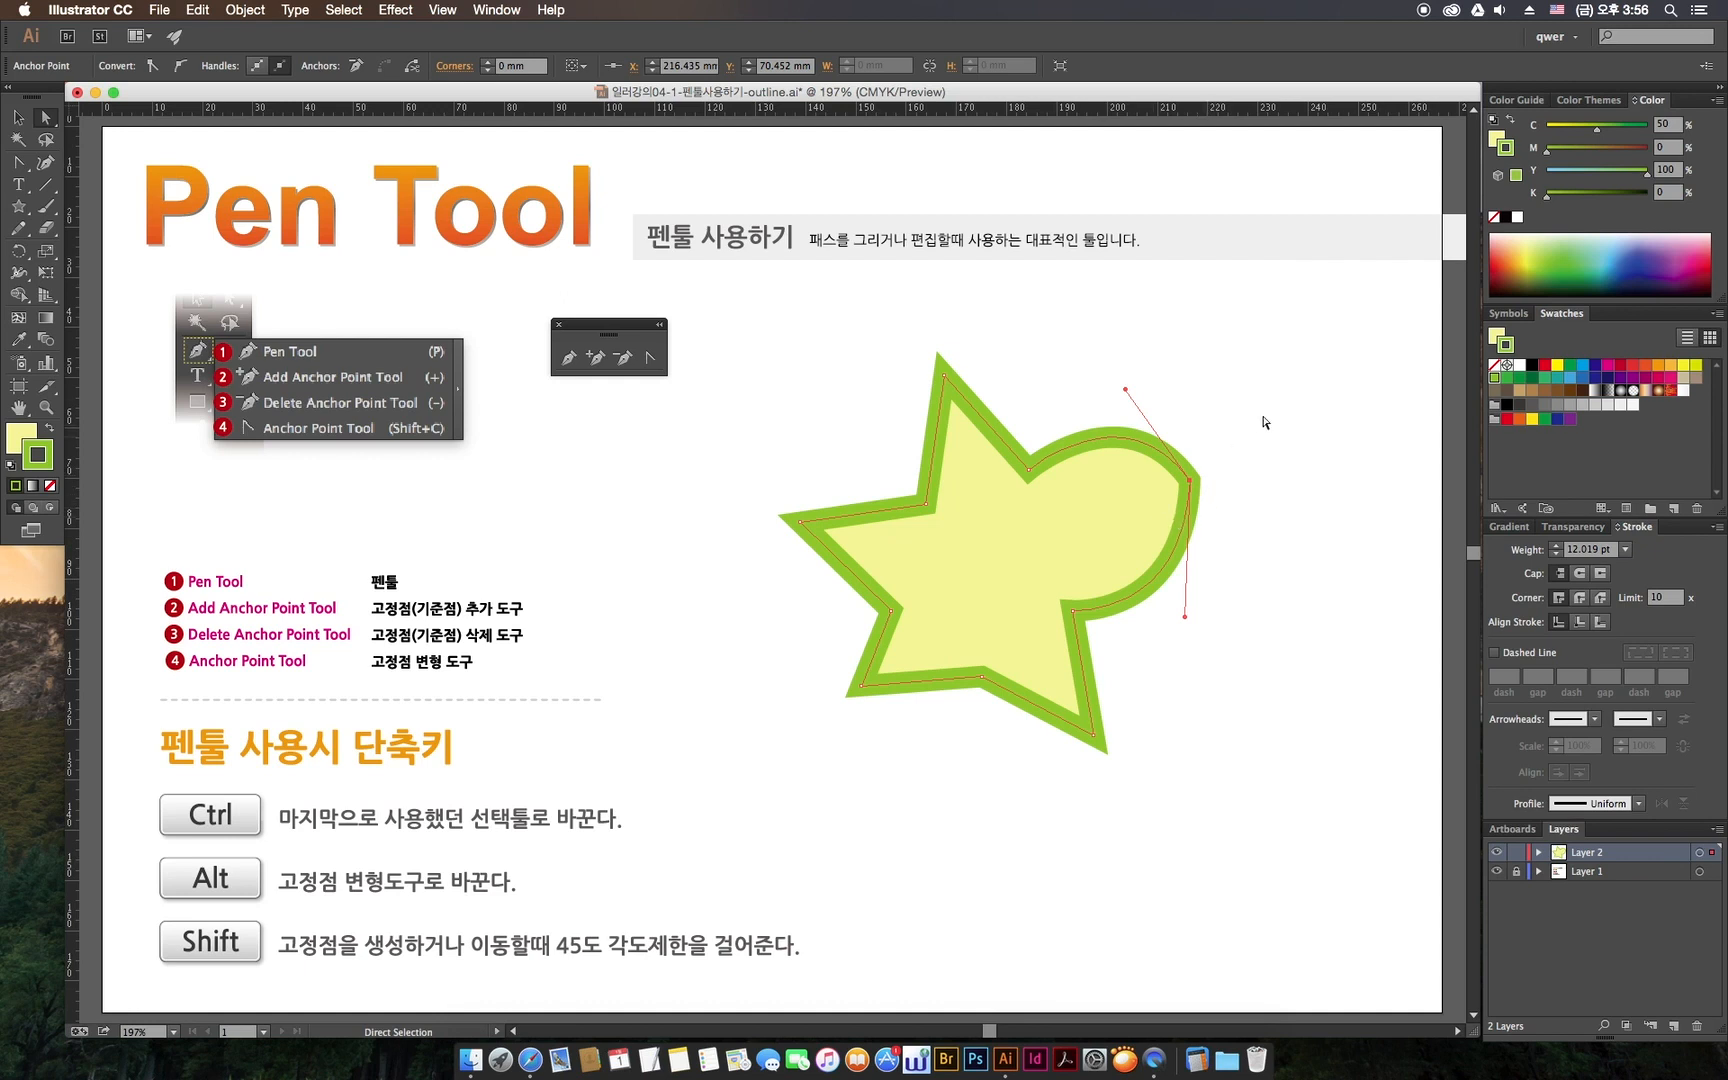
- Reset the right tip to a corner with the Anchor Point tool, and pull out a pair of linked handles to make it smooth again
{"action": "left_click", "coordinate": [650, 360]}
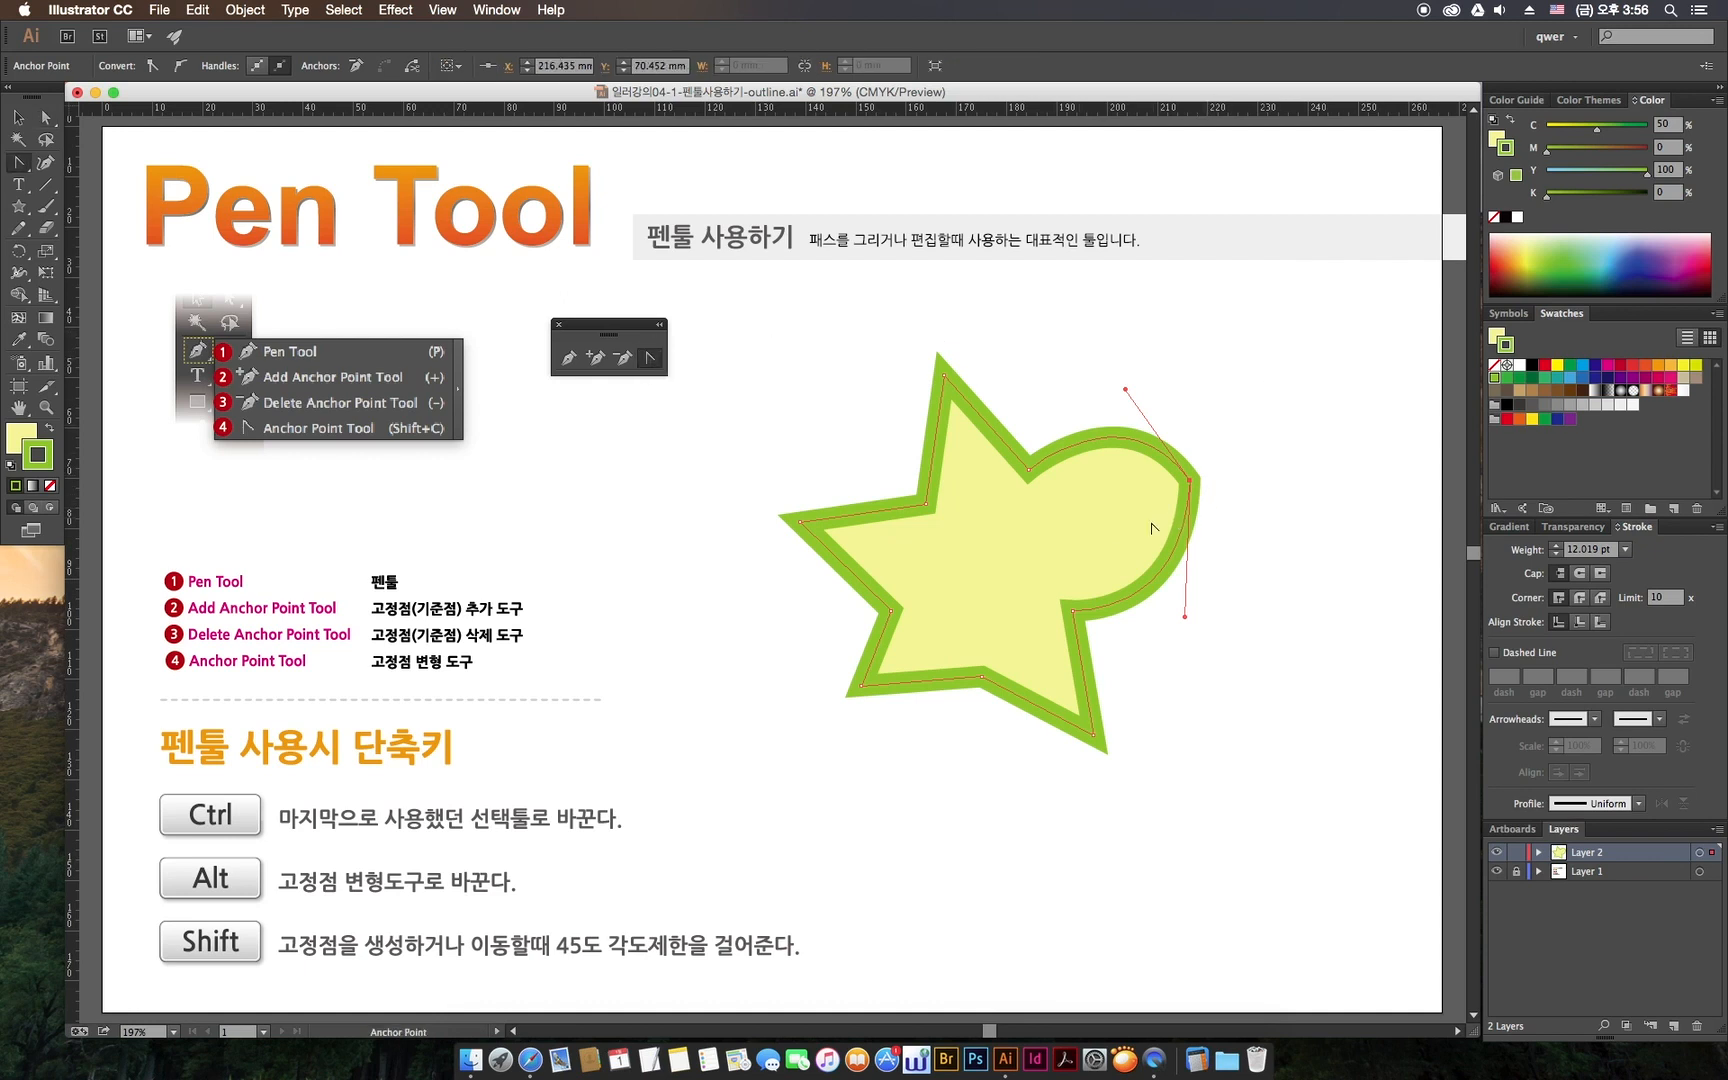
{"action": "left_click", "coordinate": [1190, 482]}
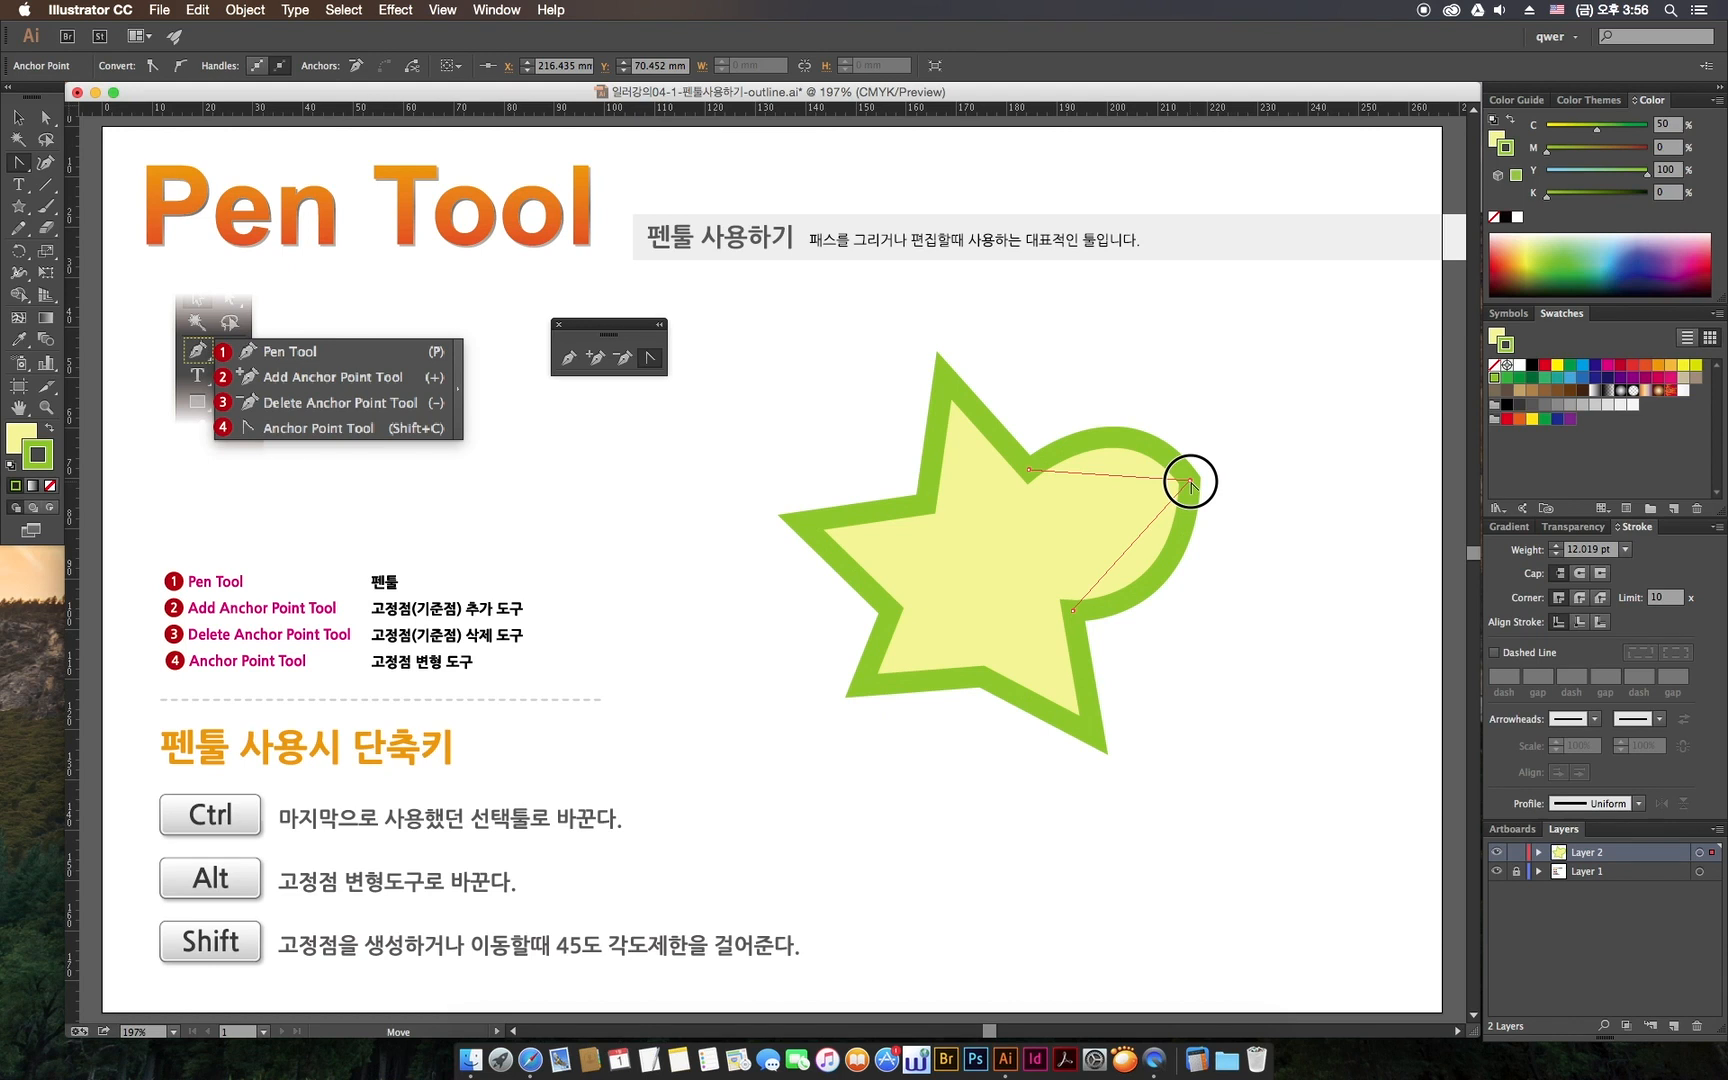
{"action": "left_click_drag", "start_coordinate": [1190, 482], "coordinate": [1242, 607]}
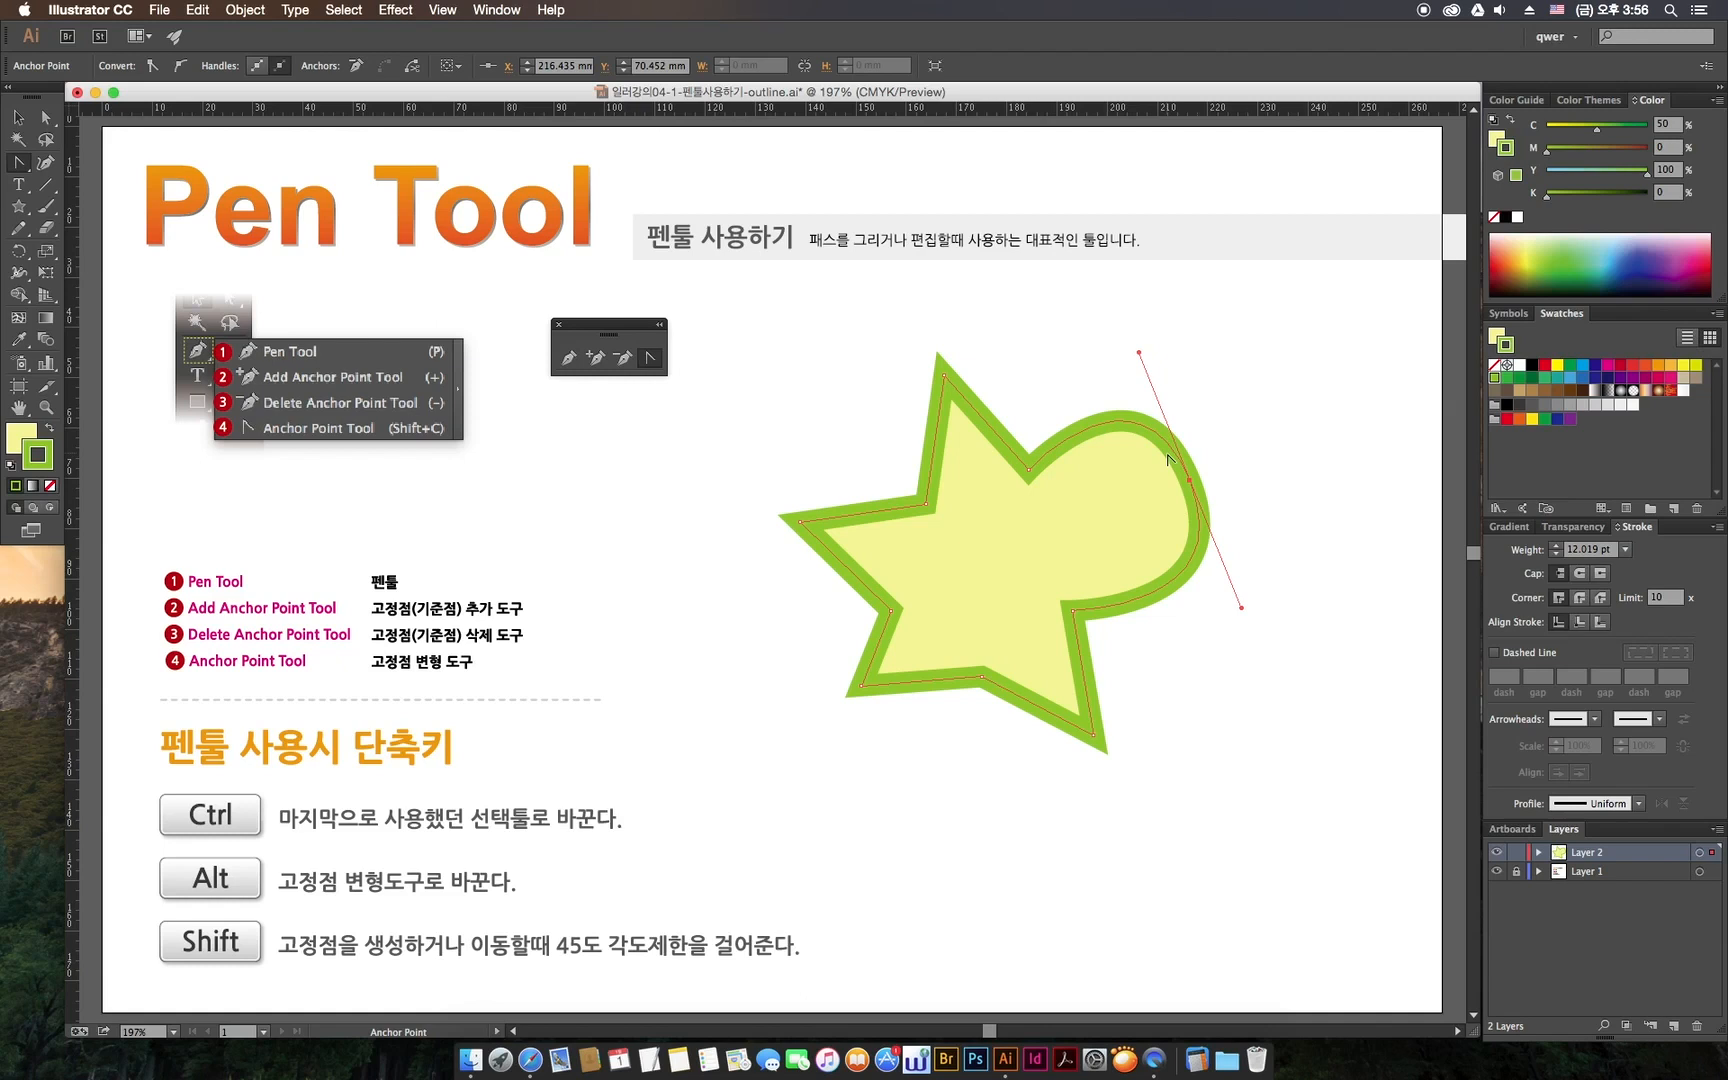
- Activate the Selection tool and deselect the star
{"action": "key", "text": "super"}
{"action": "left_click", "coordinate": [17, 117]}
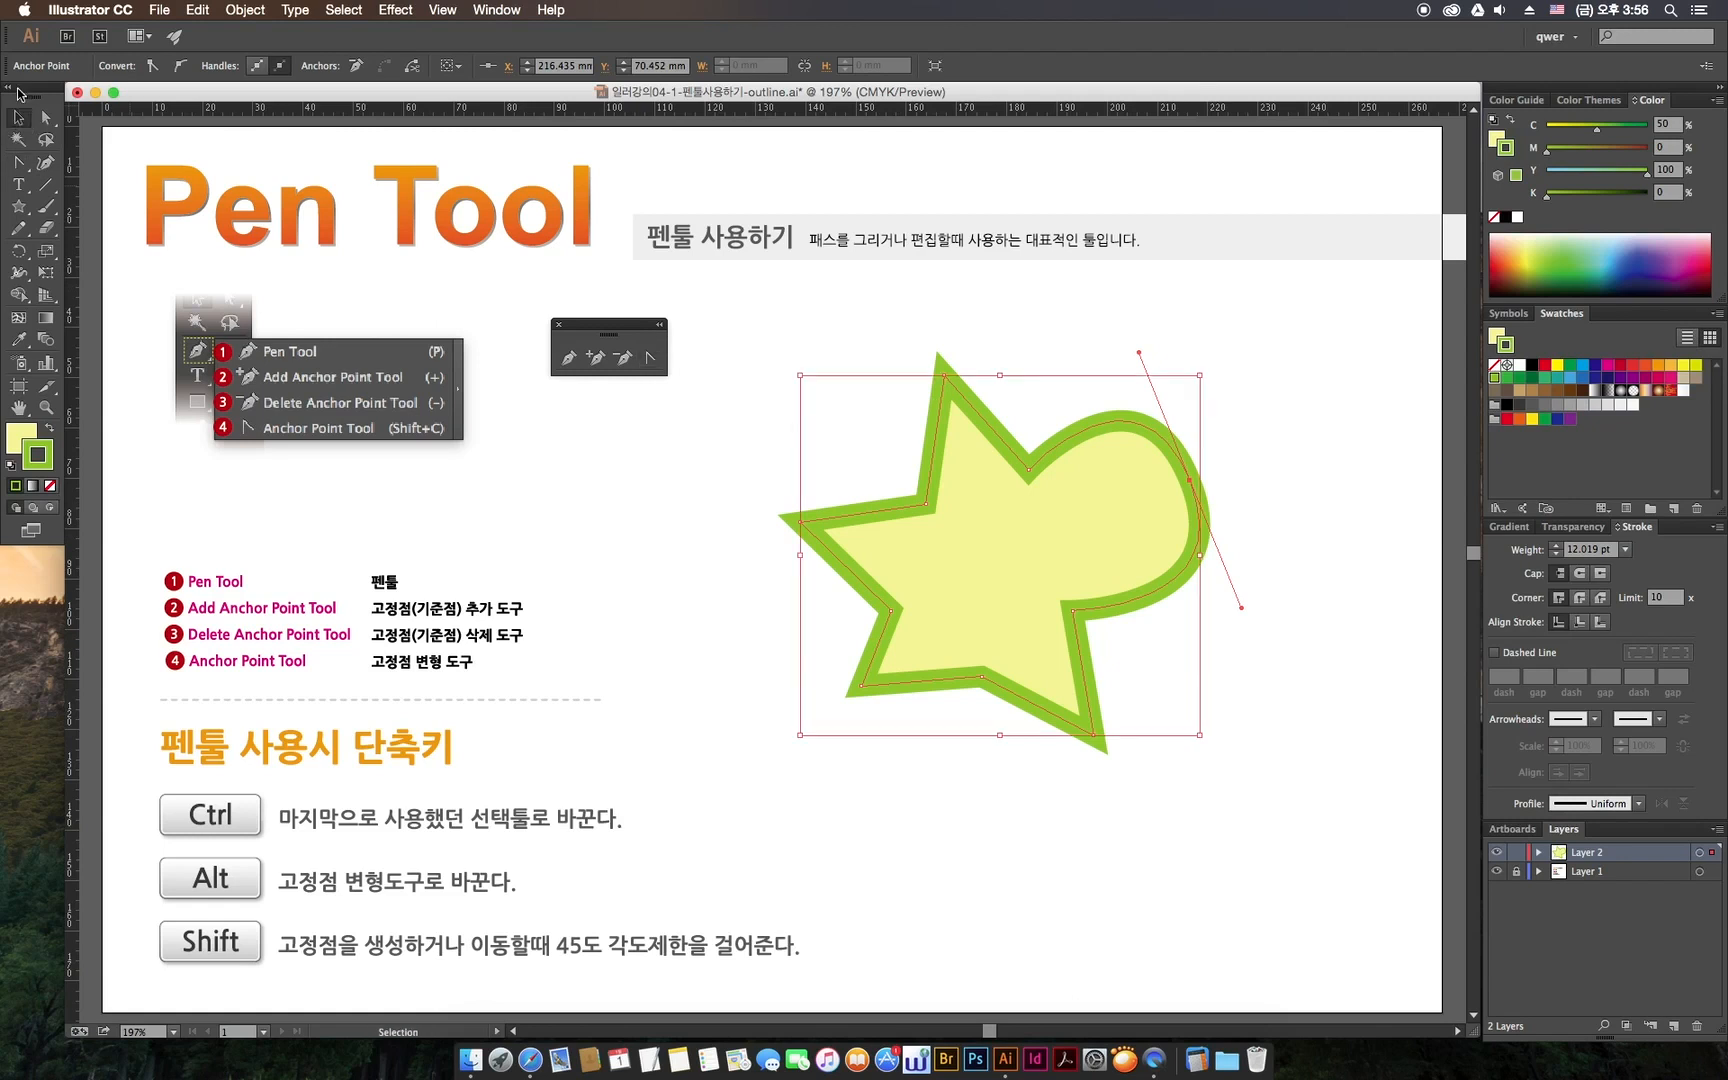
{"action": "left_click", "coordinate": [855, 814]}
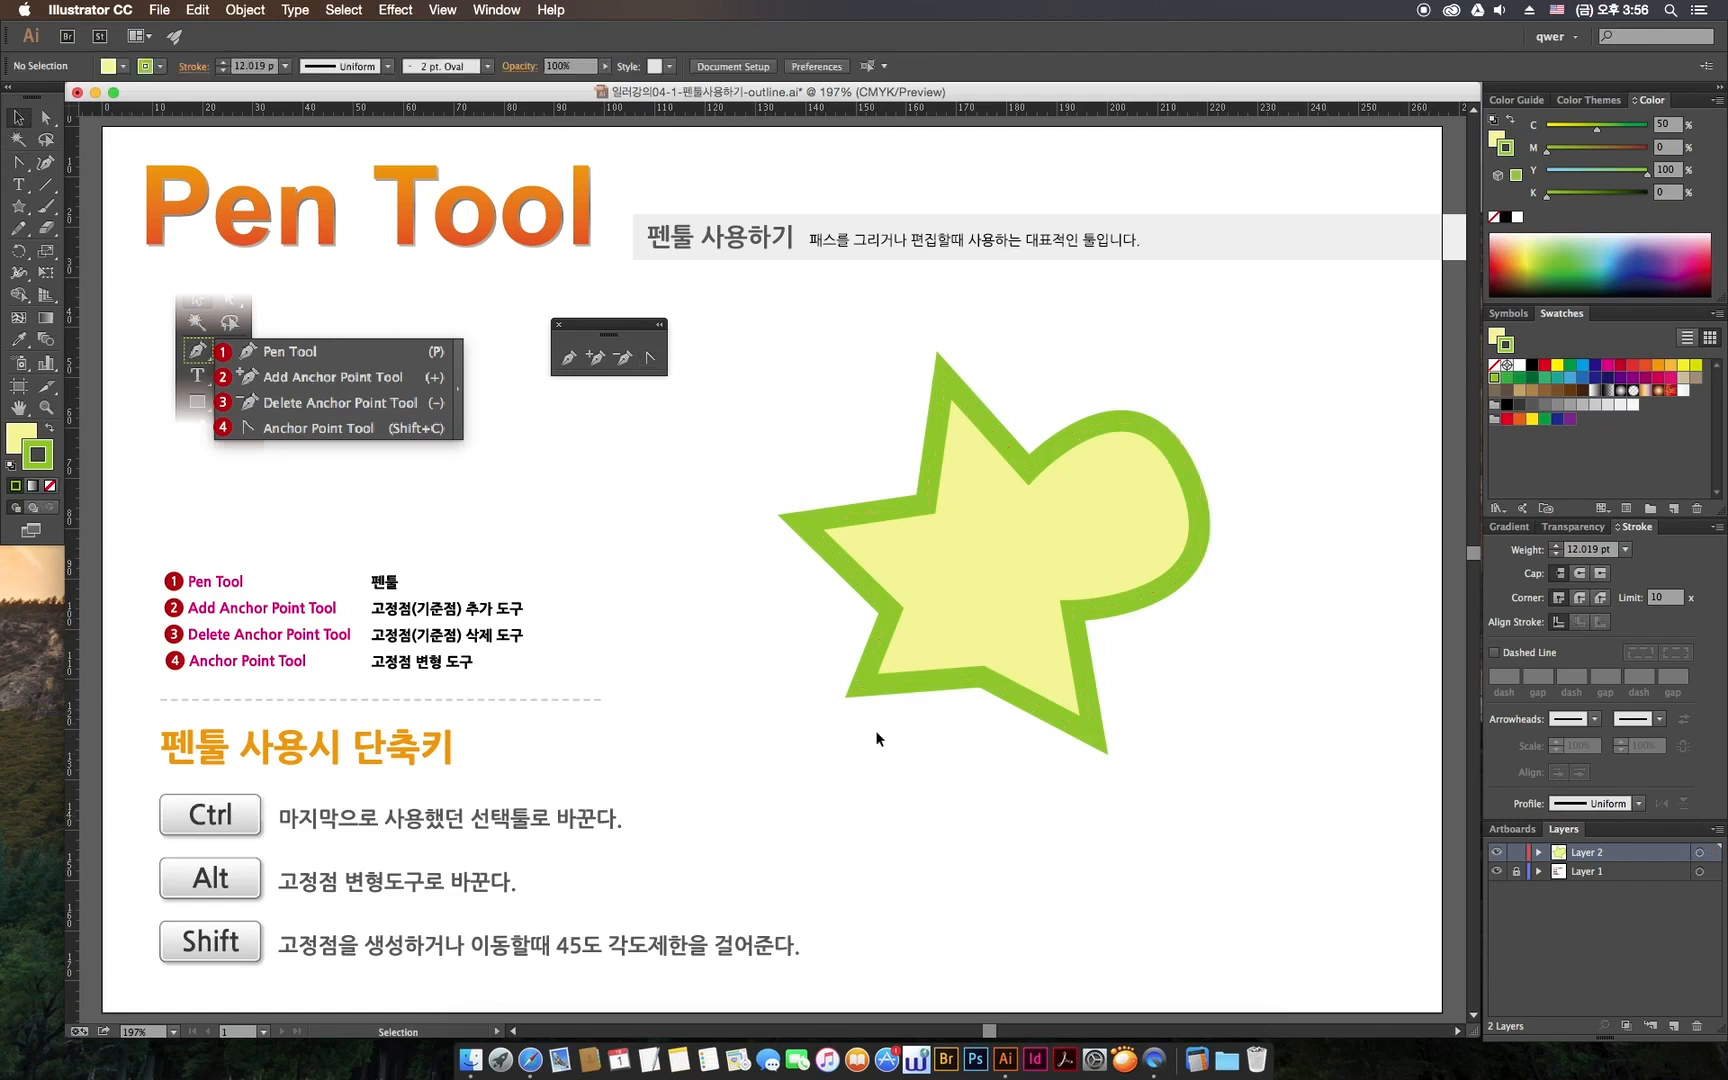